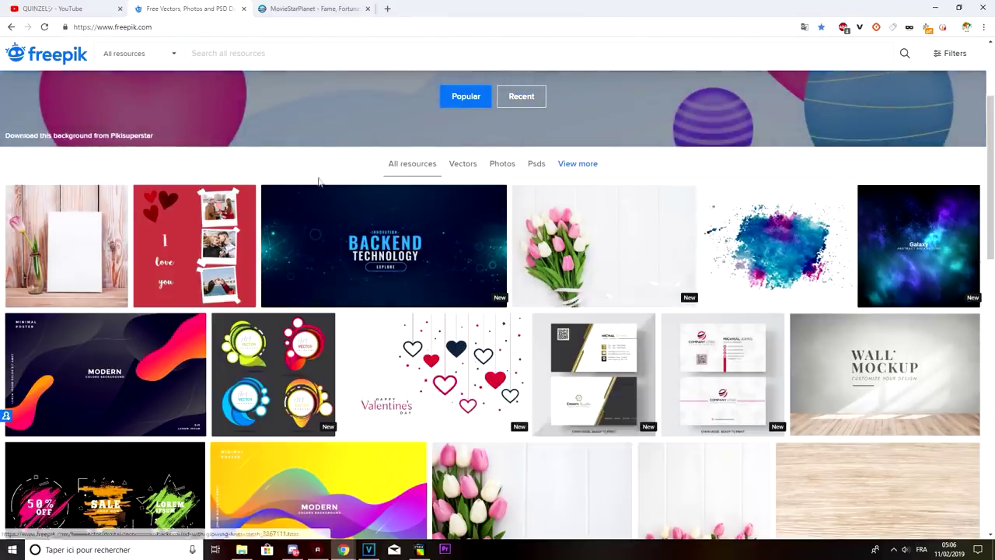
- Search all Freepik resources for "floral wallpaper" and look through the resulting images
scroll(317, 182, "up", 1)
left_click(260, 56)
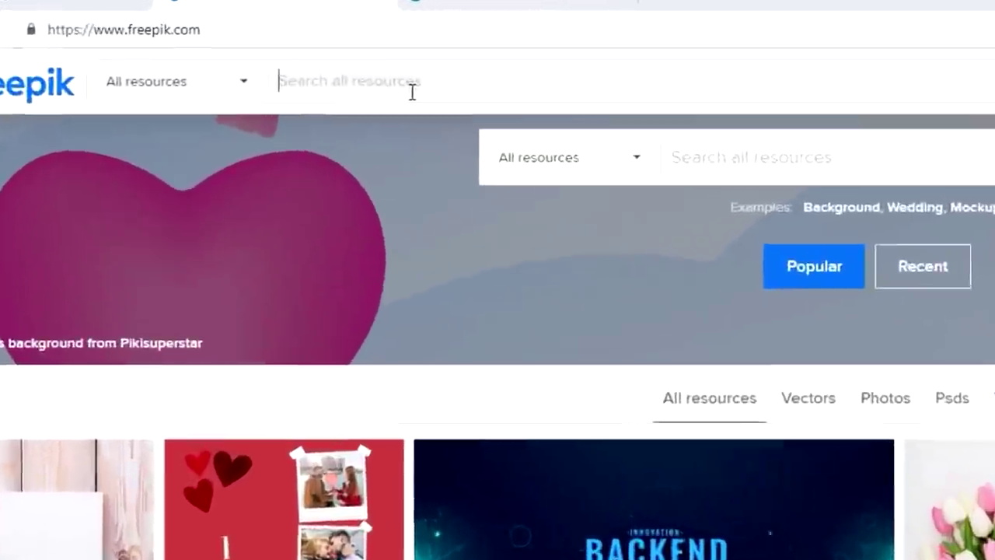
type("backg")
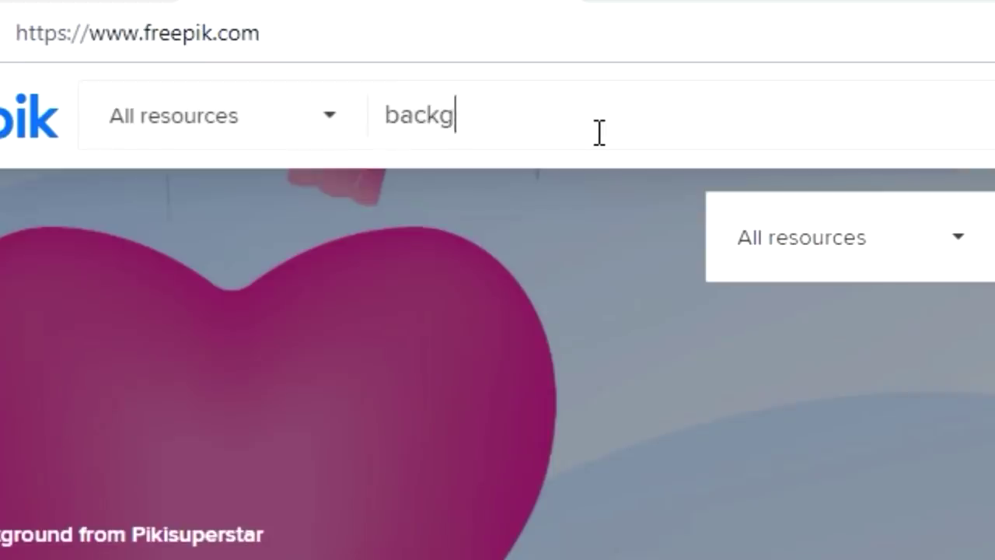
type("round")
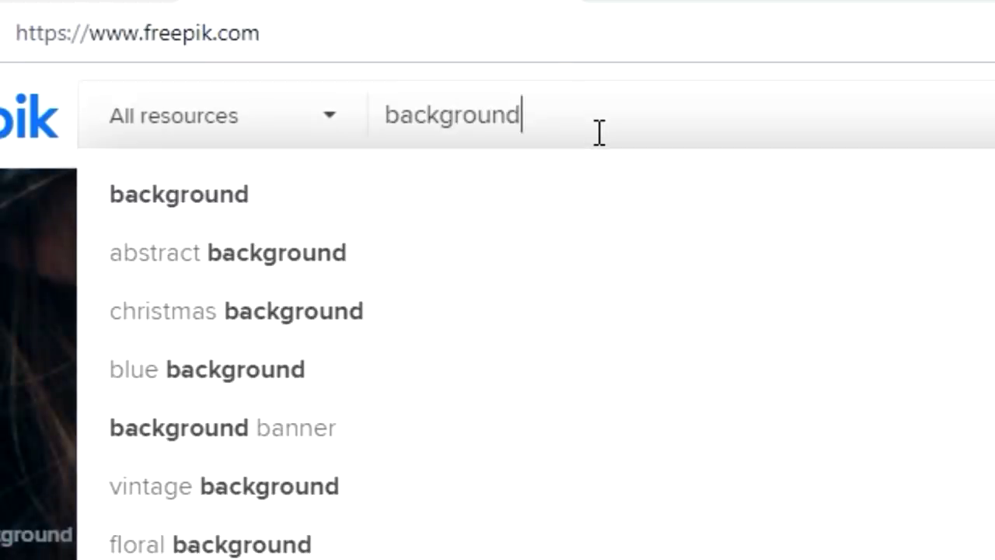
left_click_drag(540, 134, 357, 133)
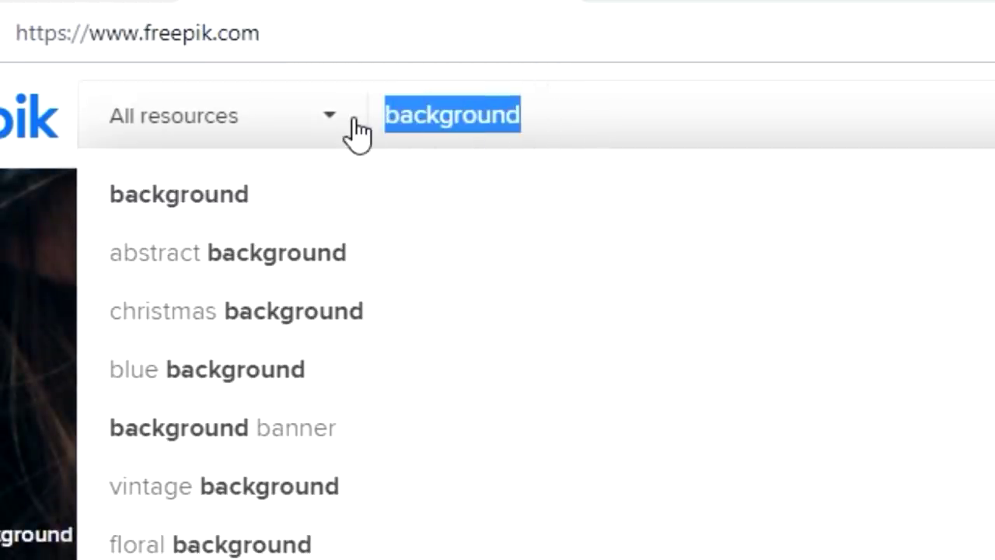
type("wallpaper")
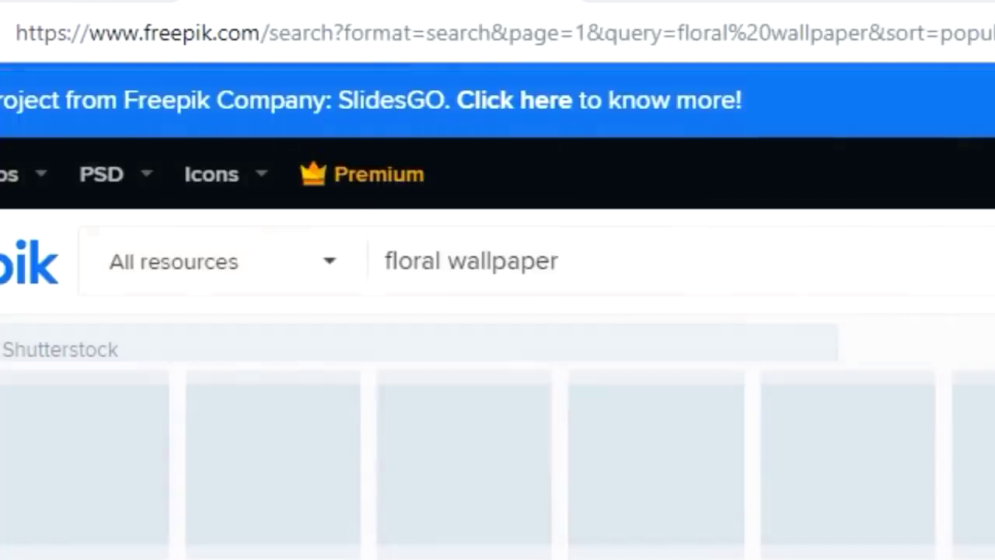
scroll(267, 322, "down", 3)
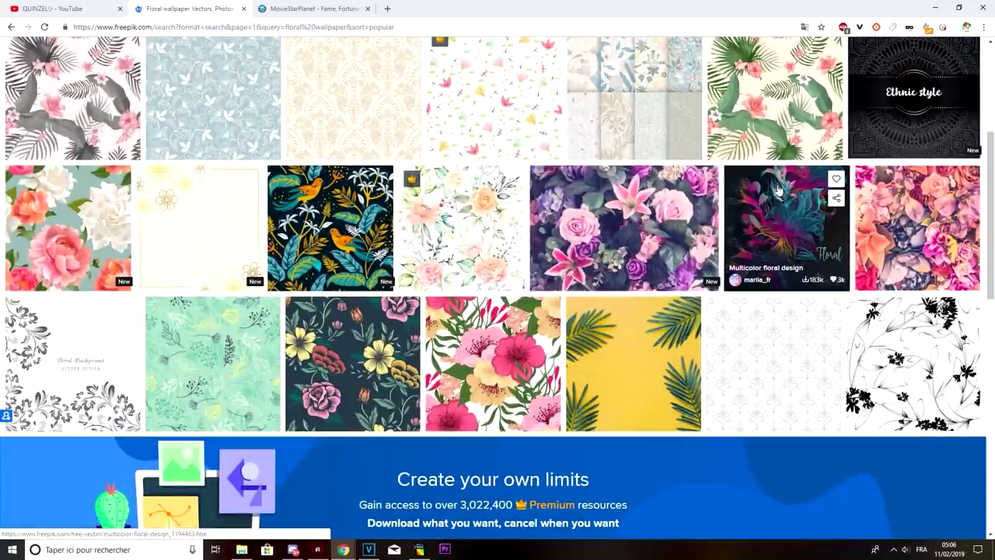
scroll(591, 288, "up", 2)
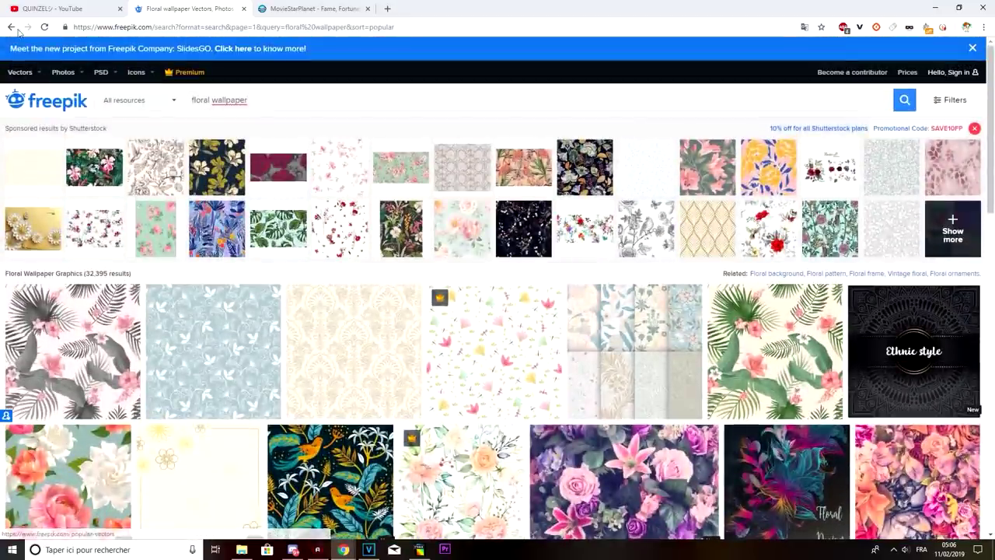
- Return to the Freepik home page, browse the popular resources and open the Galaxy abstract background
left_click(12, 27)
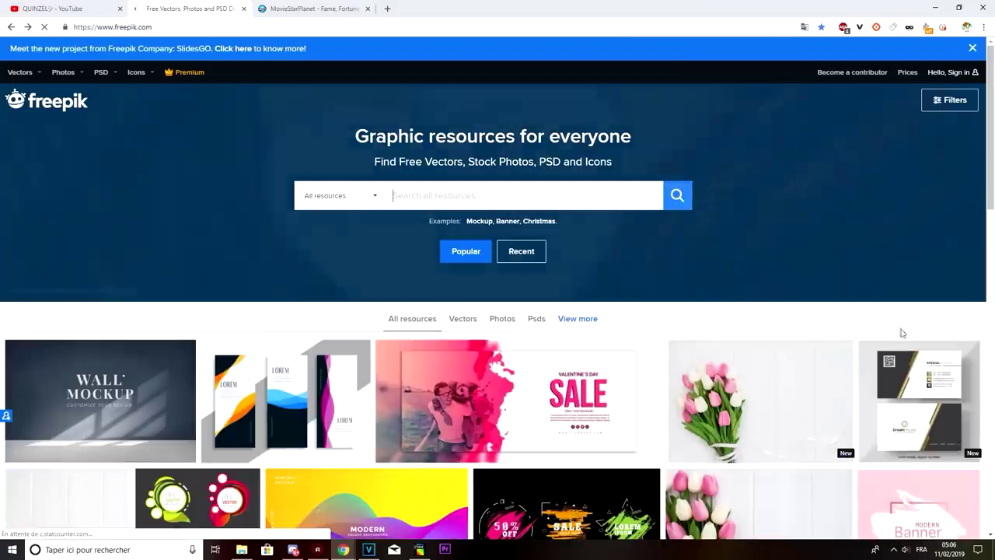
scroll(621, 367, "down", 2)
scroll(412, 237, "down", 3)
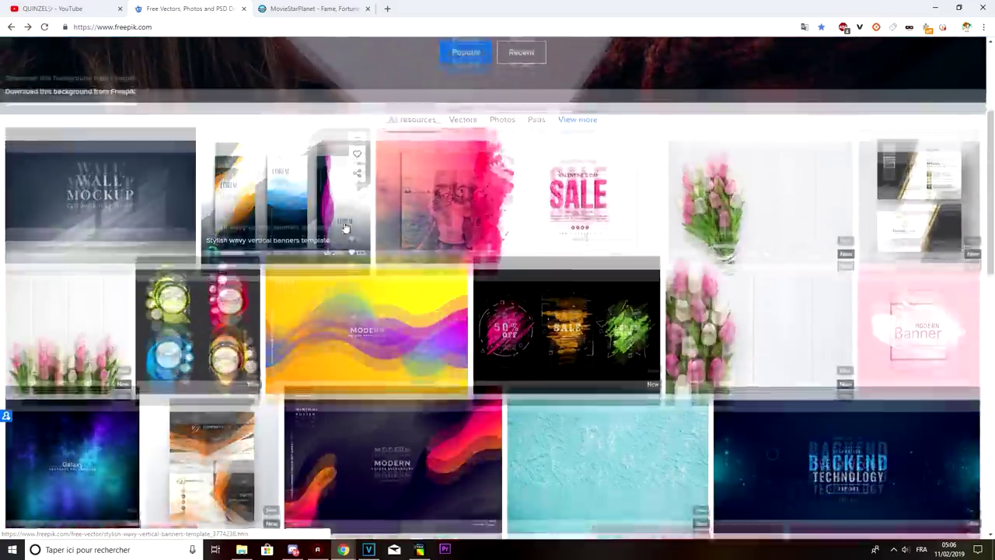
scroll(412, 237, "up", 3)
scroll(430, 319, "down", 1)
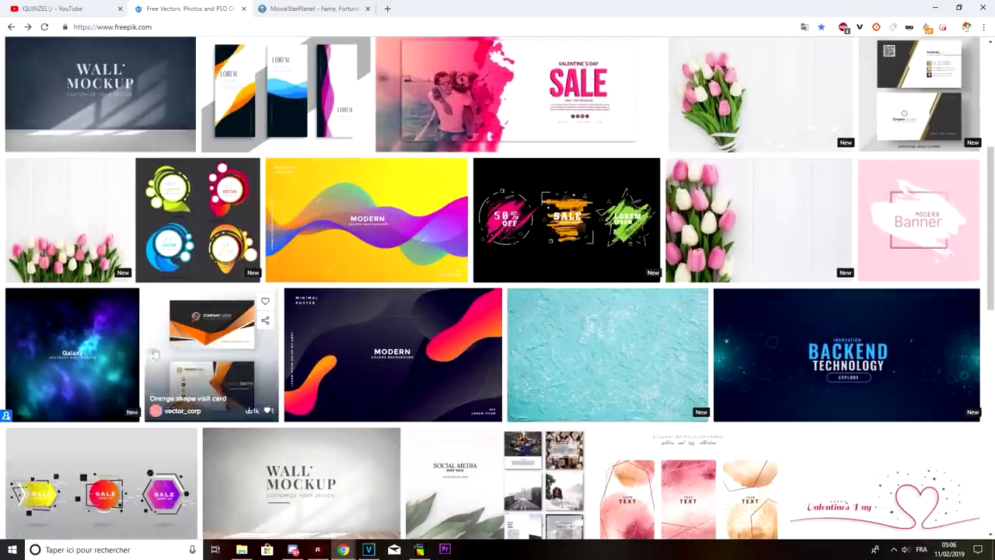
left_click(98, 354)
- Download the Galaxy abstract background using the free download option
scroll(425, 314, "down", 3)
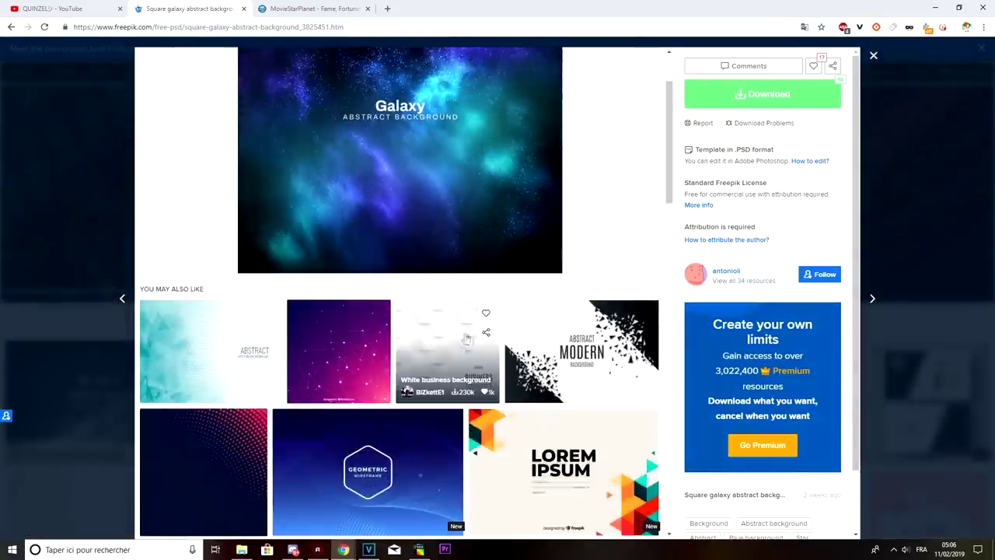
scroll(614, 264, "up", 3)
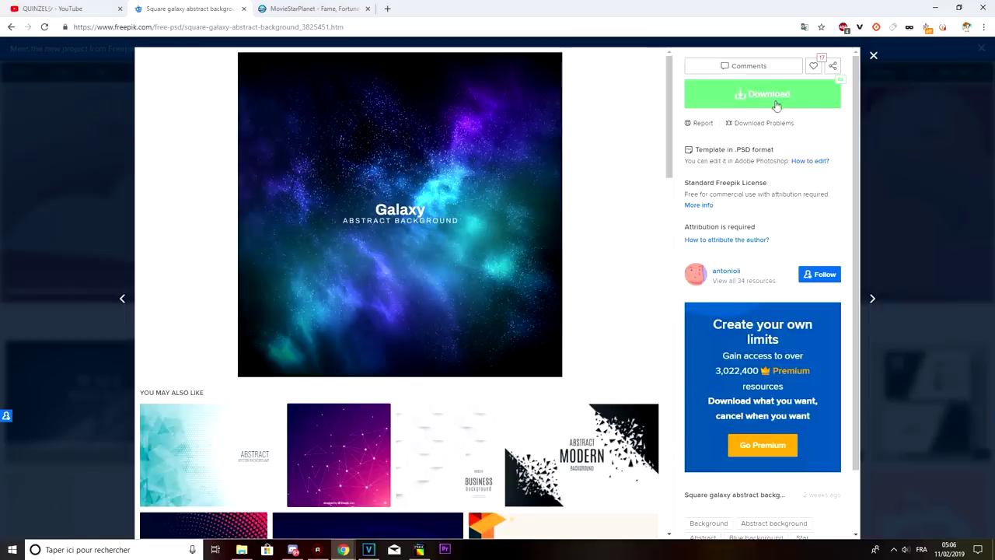
left_click(776, 101)
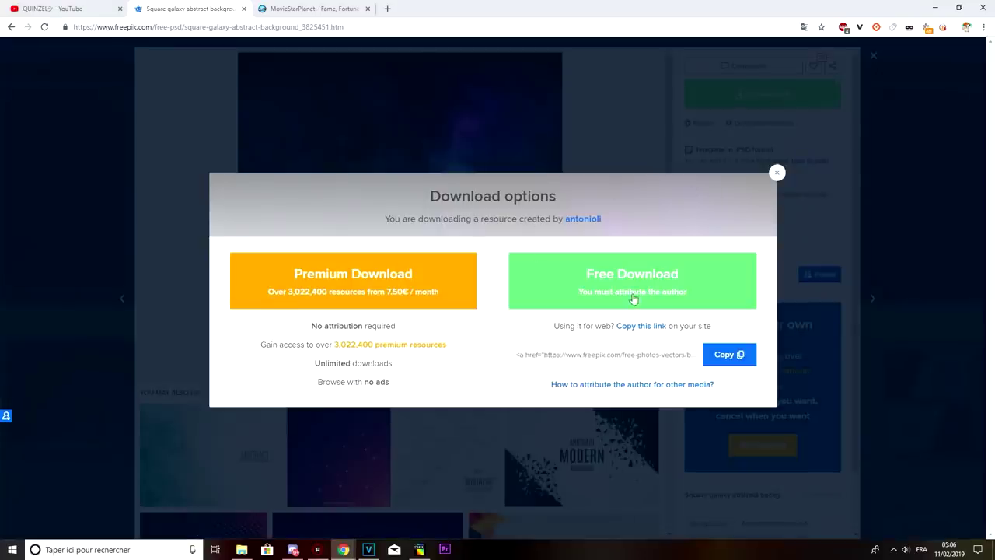
left_click(688, 275)
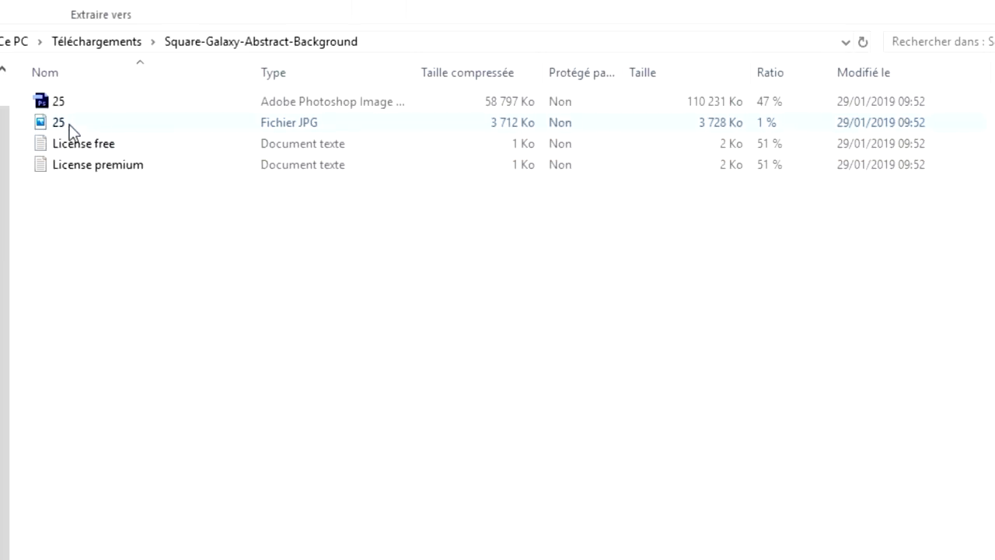
- Open the JPG file 25 from the Square-Galaxy-Abstract-Background archive in PhotoFiltre Studio X and centre its image window
left_click(181, 107)
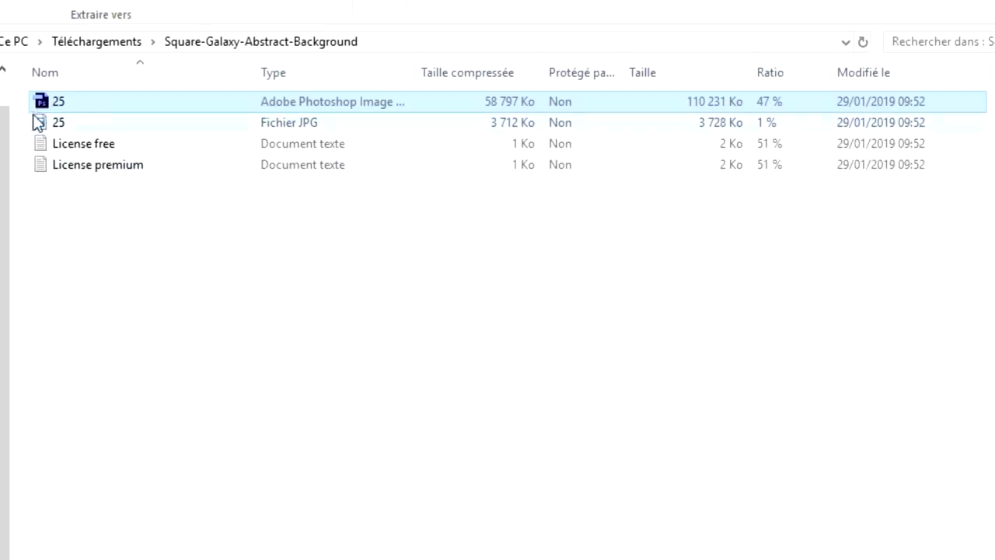
left_click(66, 122)
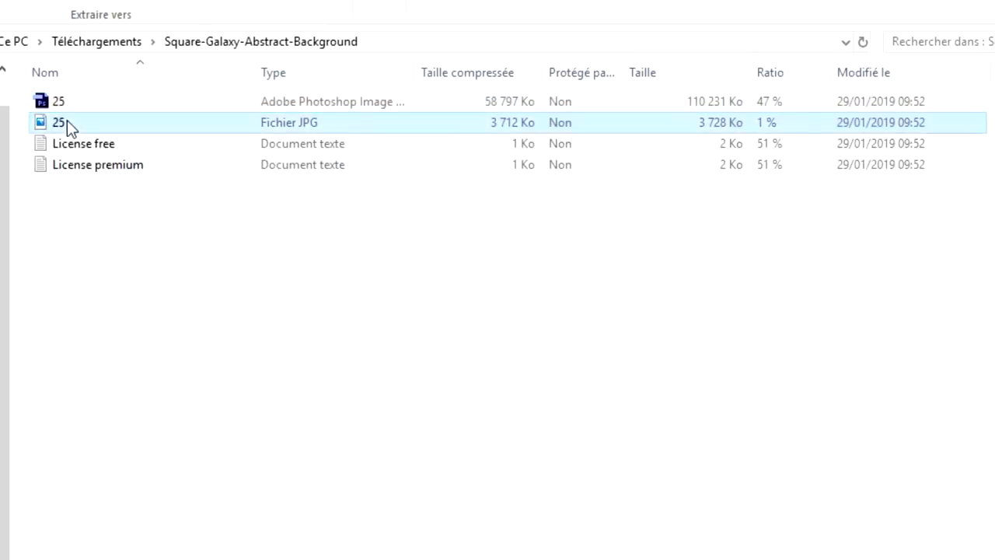
double_click(67, 122)
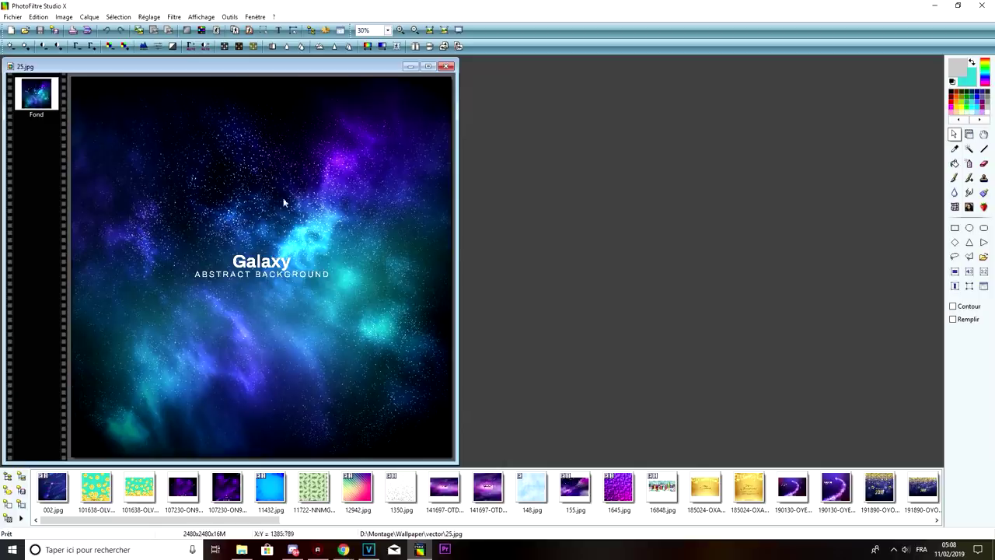
left_click_drag(378, 66, 551, 69)
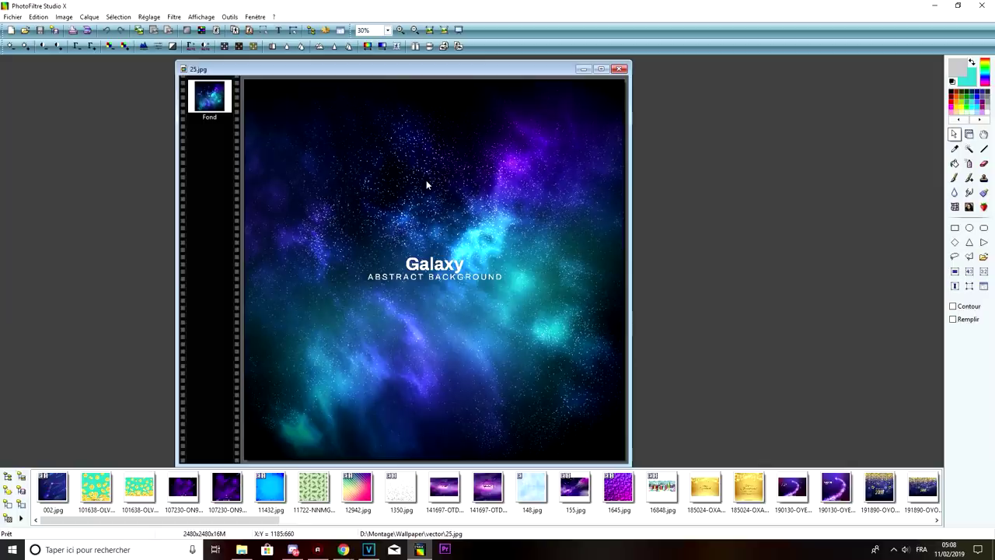
right_click(458, 170)
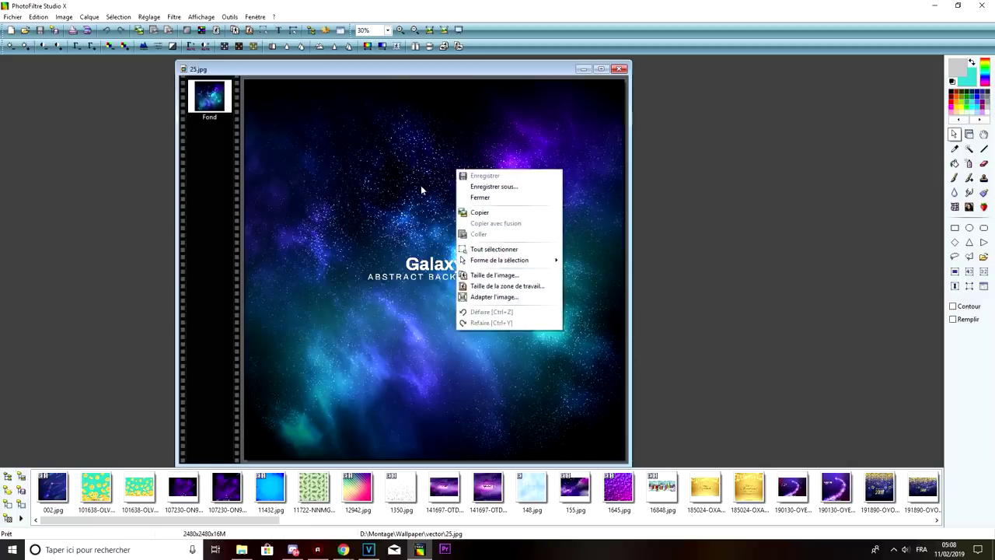
left_click(475, 276)
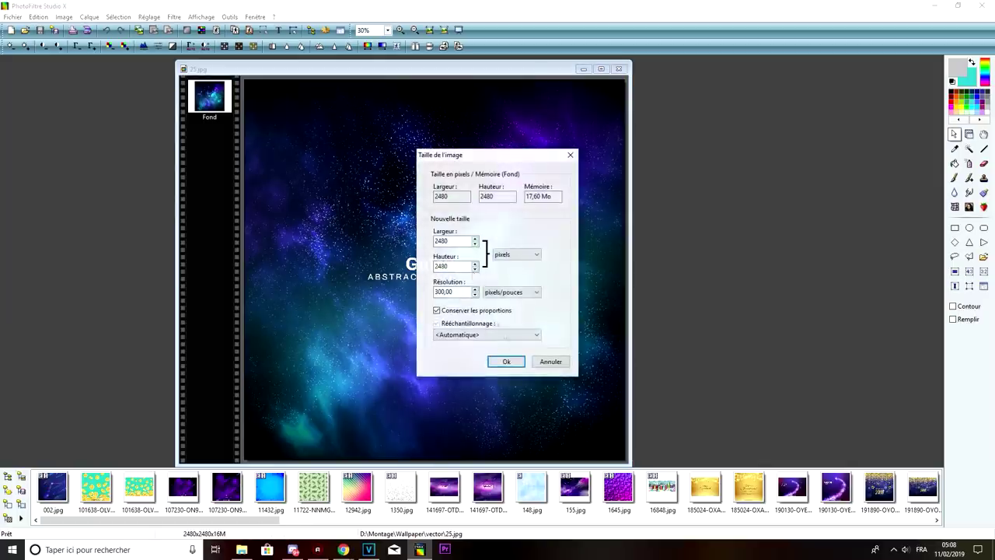
left_click(555, 362)
- Try resizing the canvas to 1280 × 720 pixels with the image centred, and undo the resize
right_click(494, 164)
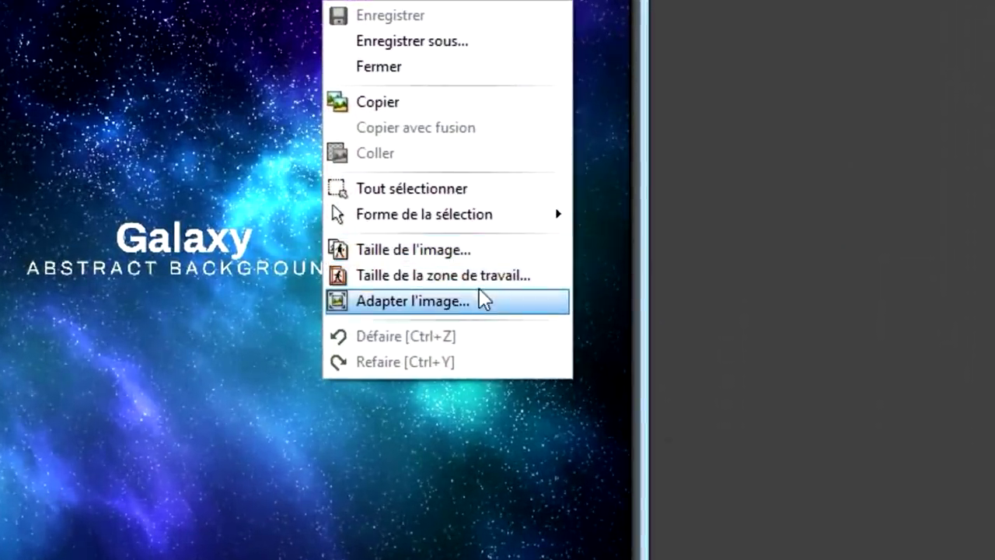
left_click(494, 275)
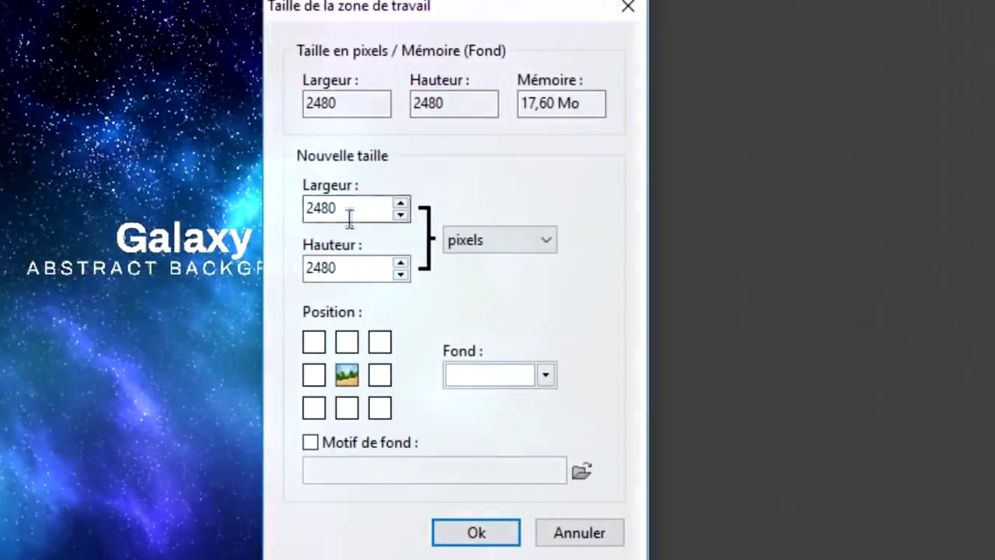
left_click_drag(350, 220, 284, 216)
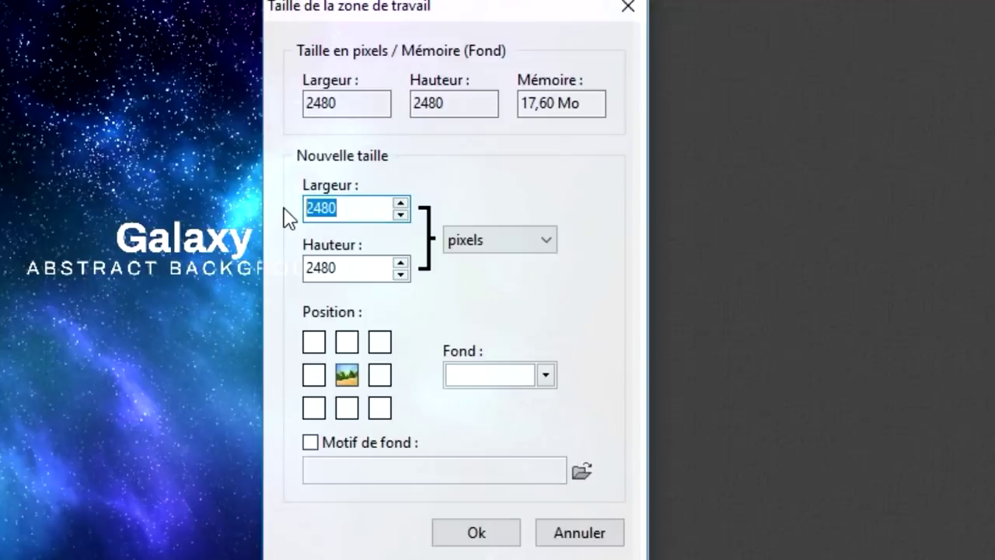
type("1280")
key("Tab")
type("720")
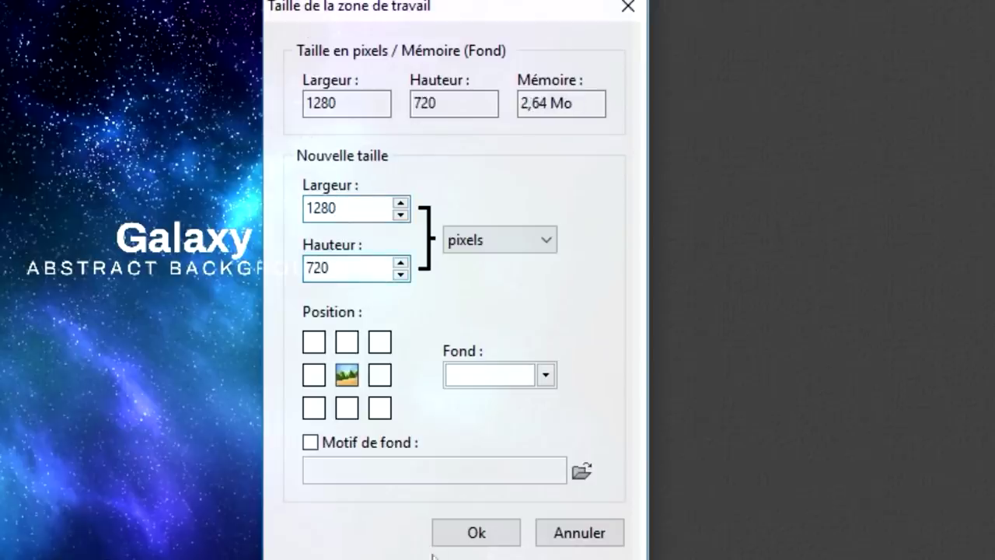
left_click(465, 537)
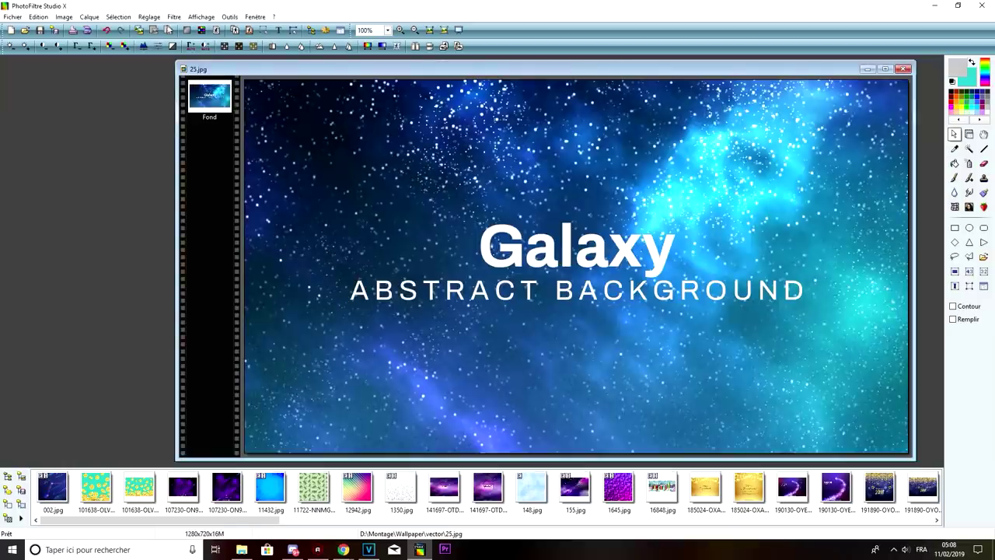
left_click(106, 29)
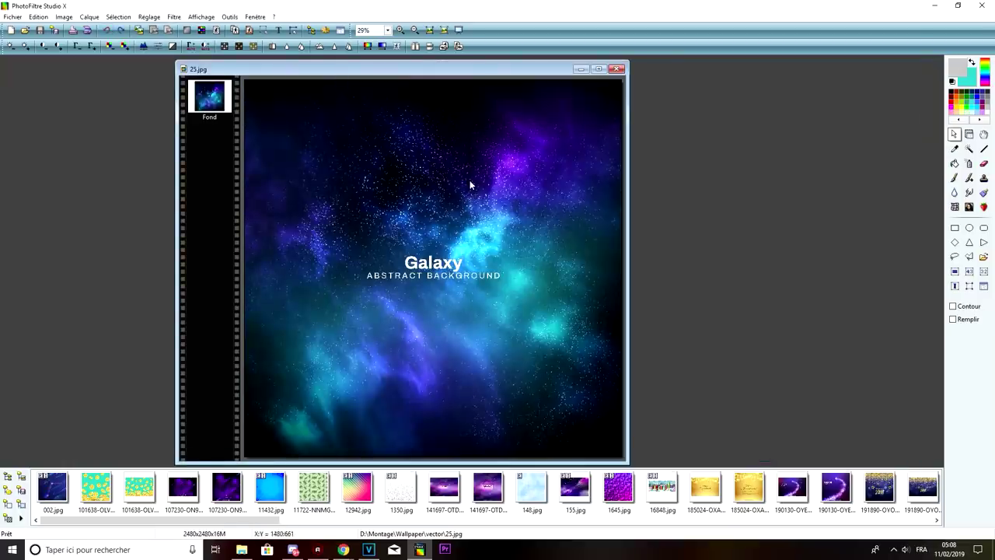
- Resize the canvas of 25.jpg to 1280 × 720 pixels, keeping the image's upper-right corner, and view it at 75%
right_click(488, 177)
left_click(543, 293)
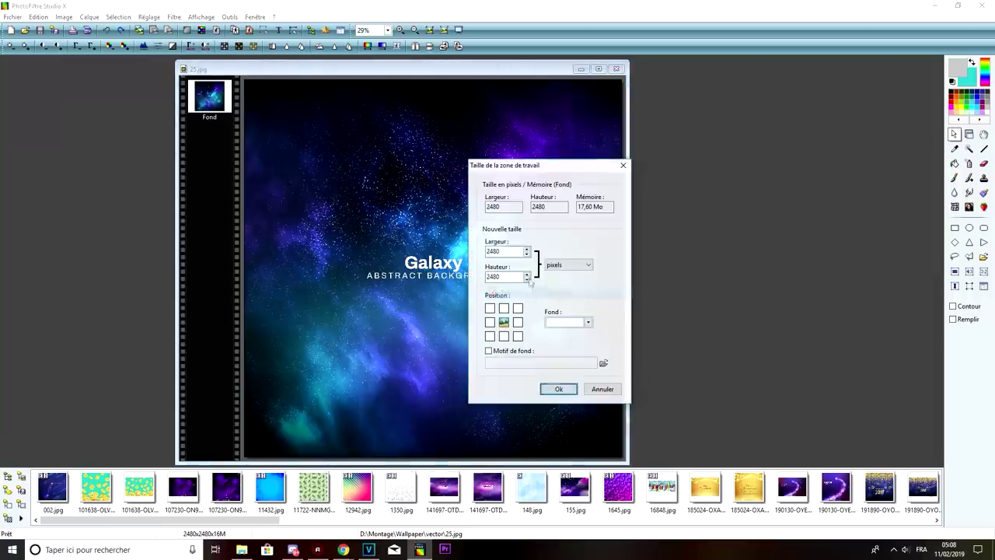
type("1280")
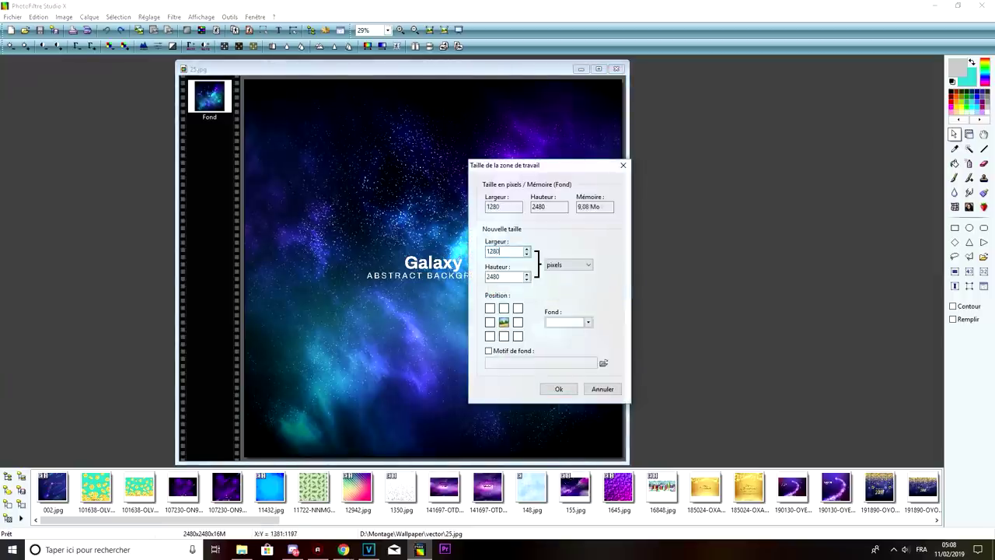
key("Tab")
type("720")
left_click(503, 322)
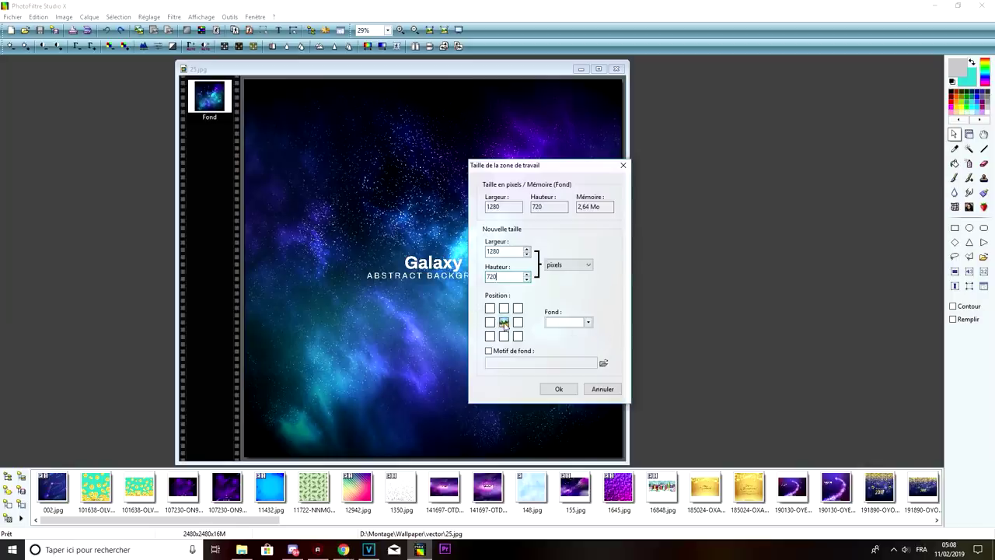
left_click_drag(559, 168, 740, 171)
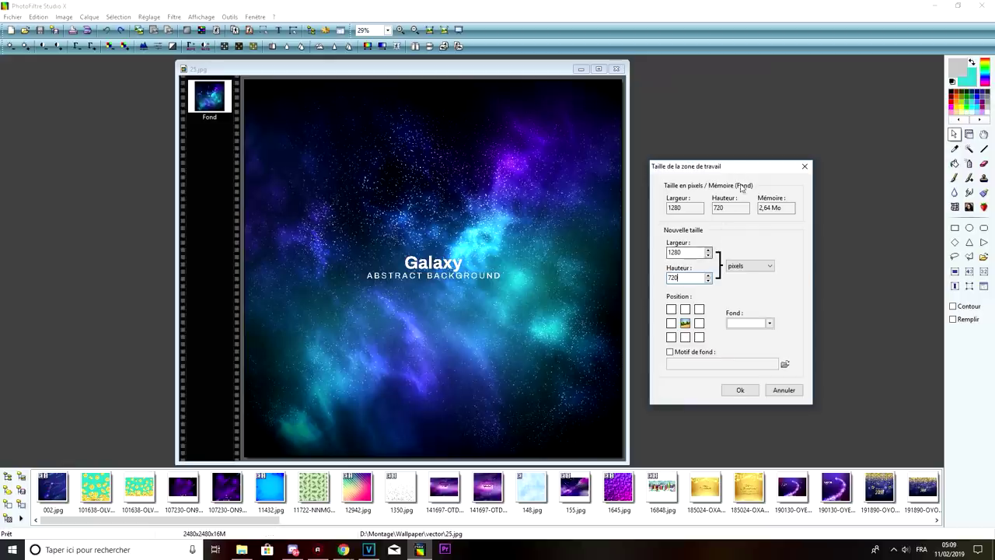
left_click(699, 309)
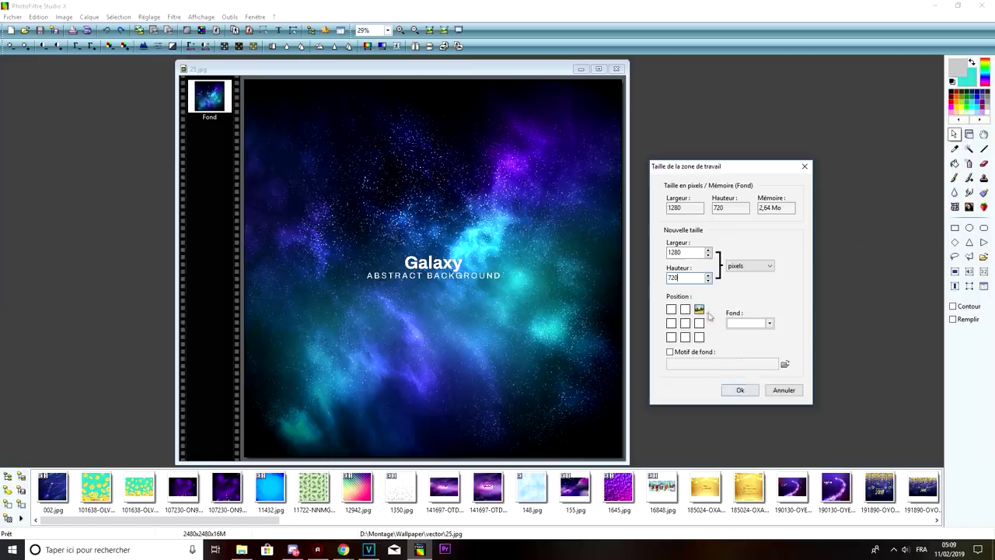
left_click(739, 390)
scroll(647, 341, "down", 3)
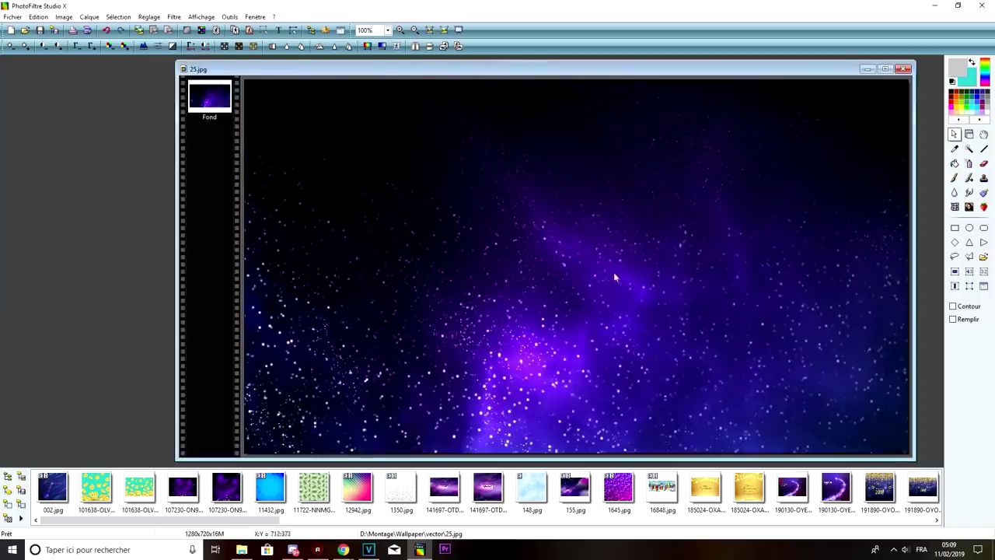
left_click_drag(567, 75, 501, 102)
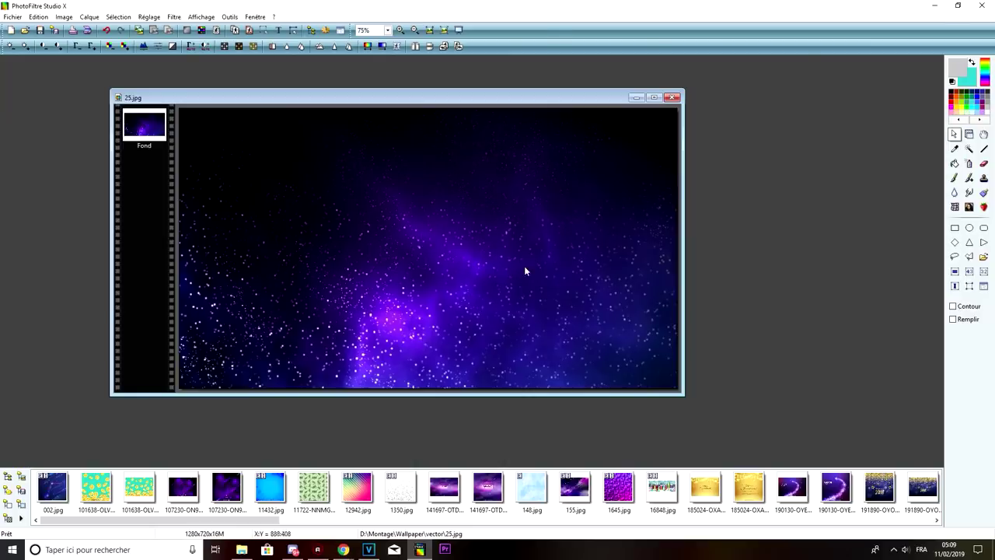
- Switch to MovieStarPlanet in the browser and enter the Création area
key("alt+Tab")
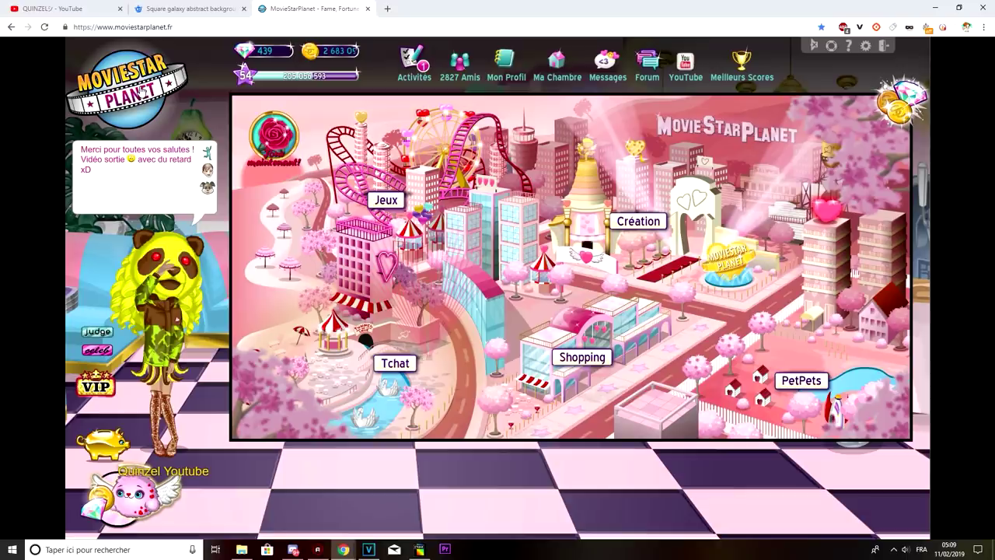
left_click(651, 221)
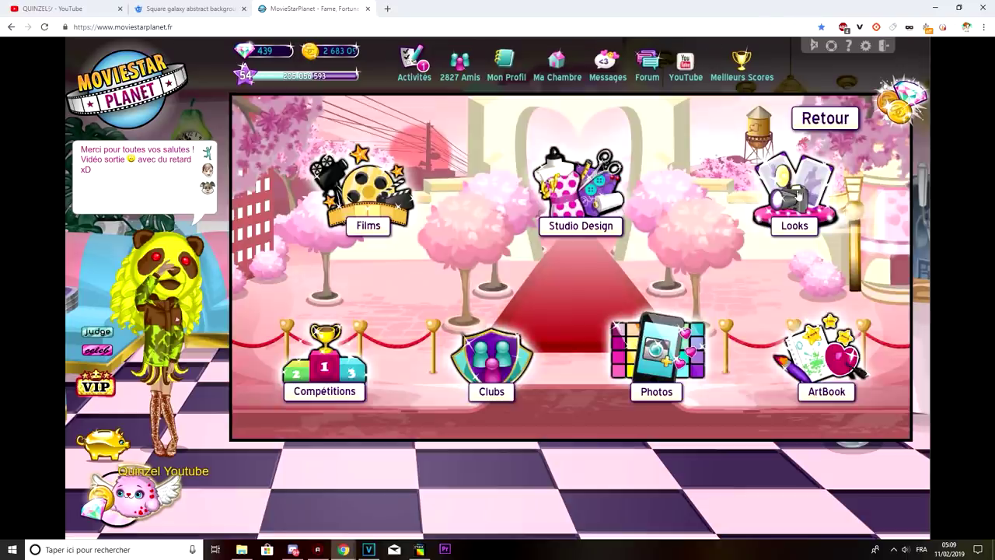
- Find the "I want to believe" look among the account's own looks and save its picture
left_click(794, 196)
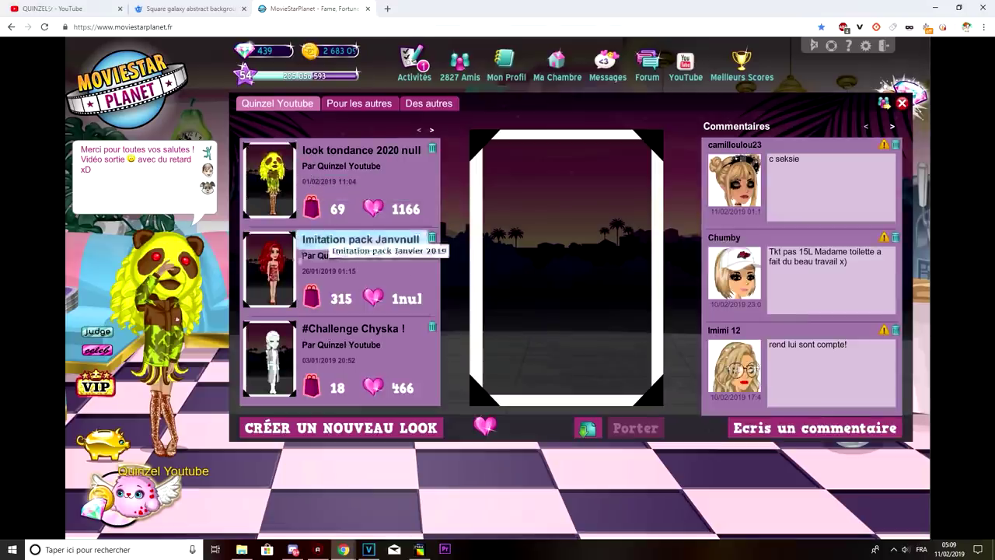
left_click(420, 130)
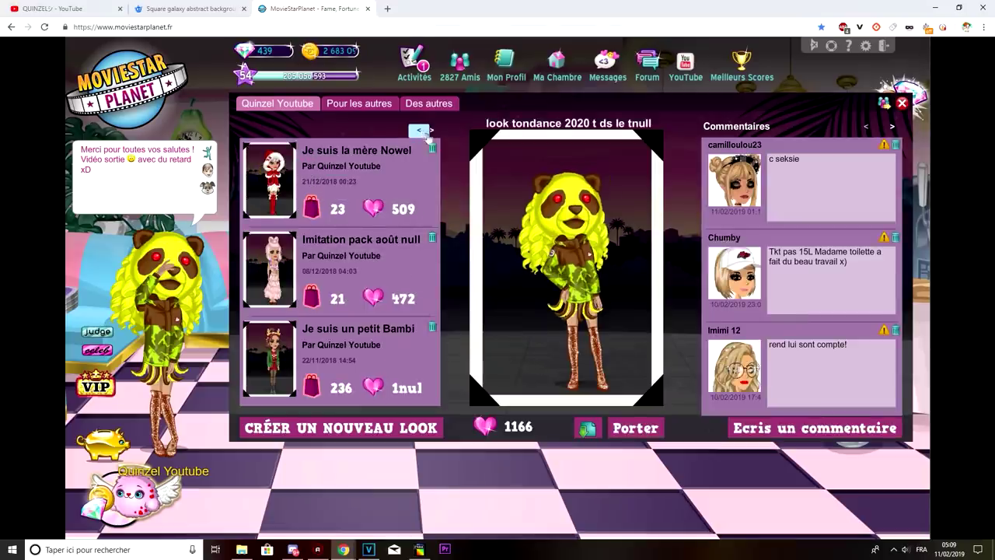
left_click(432, 133)
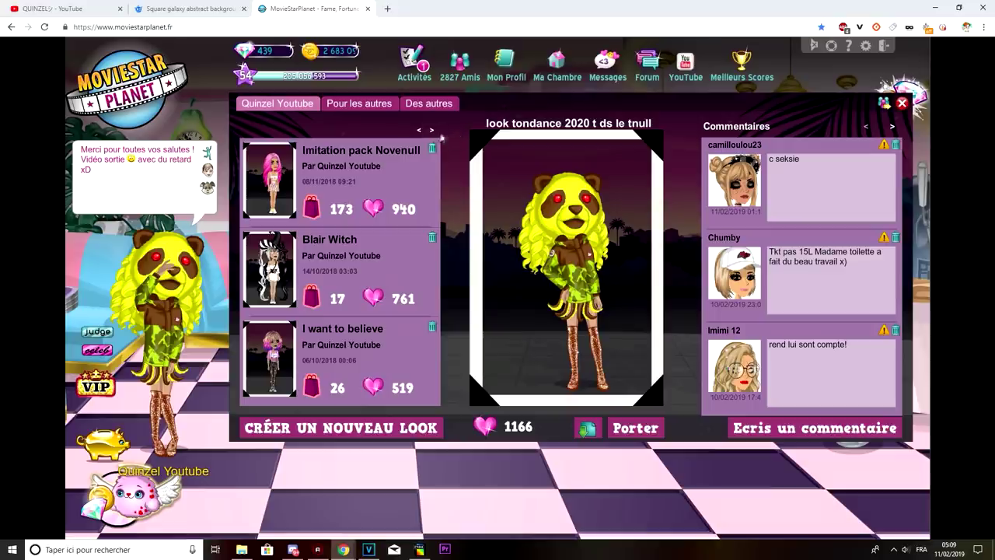
left_click(269, 360)
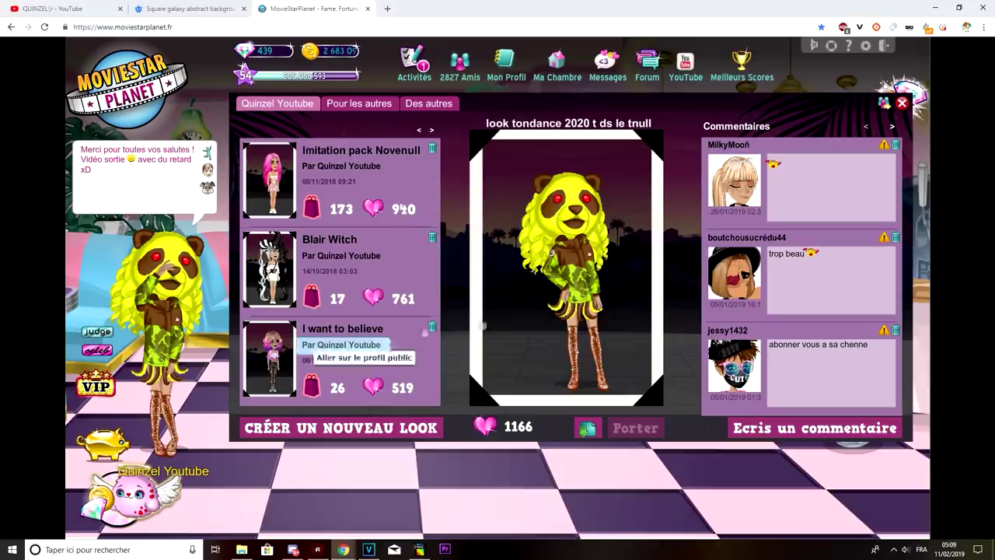
left_click(272, 358)
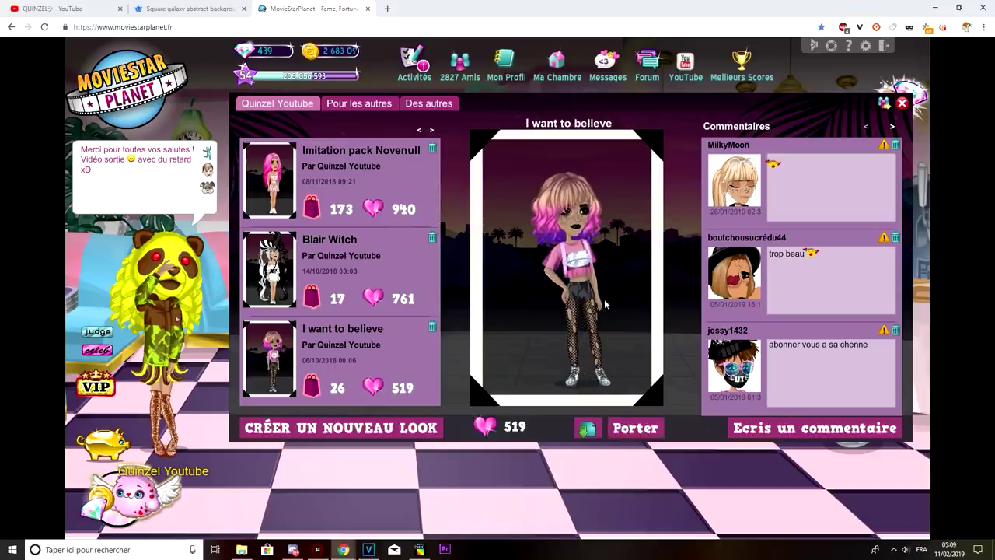
left_click(589, 434)
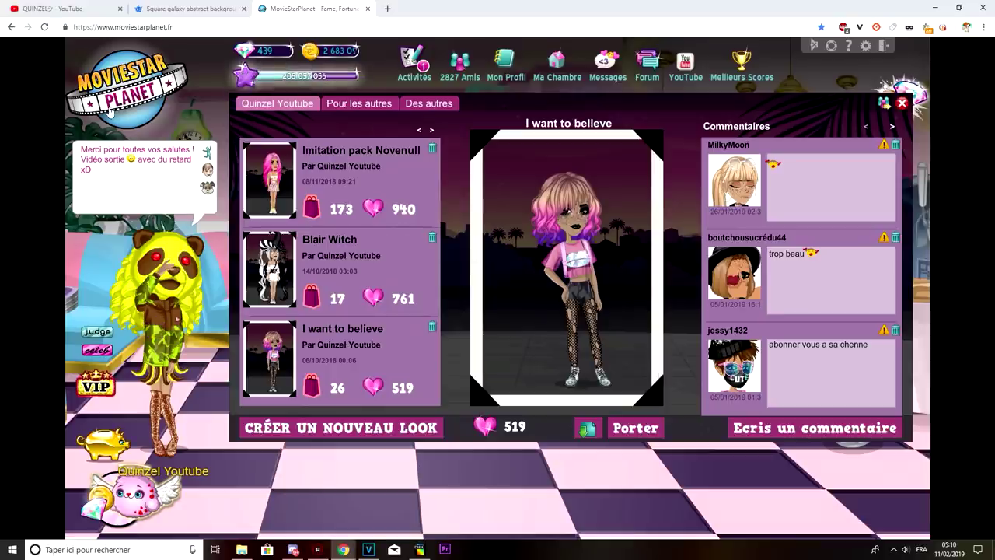
- Return to the Création area and start a new, blank ArtBook
left_click(150, 118)
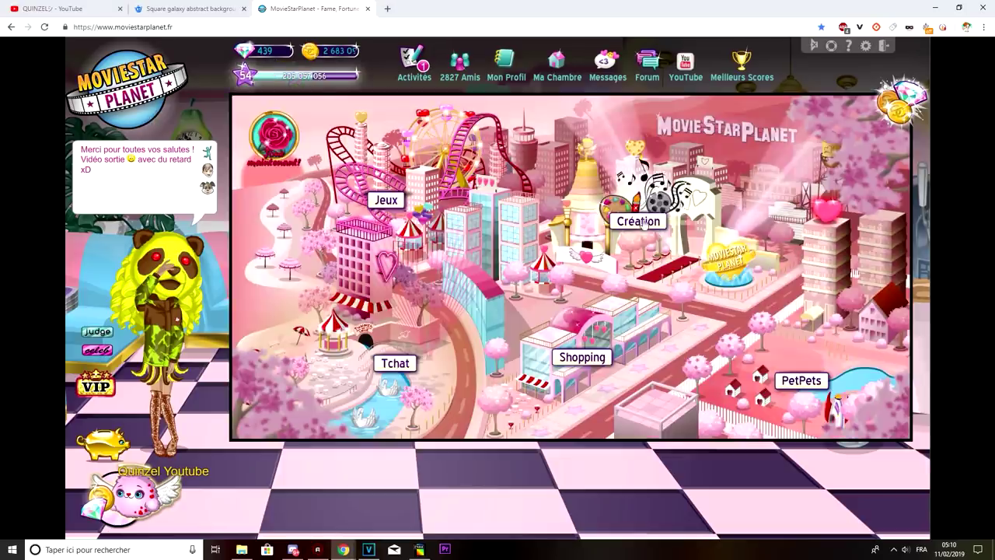
left_click(659, 234)
left_click(819, 373)
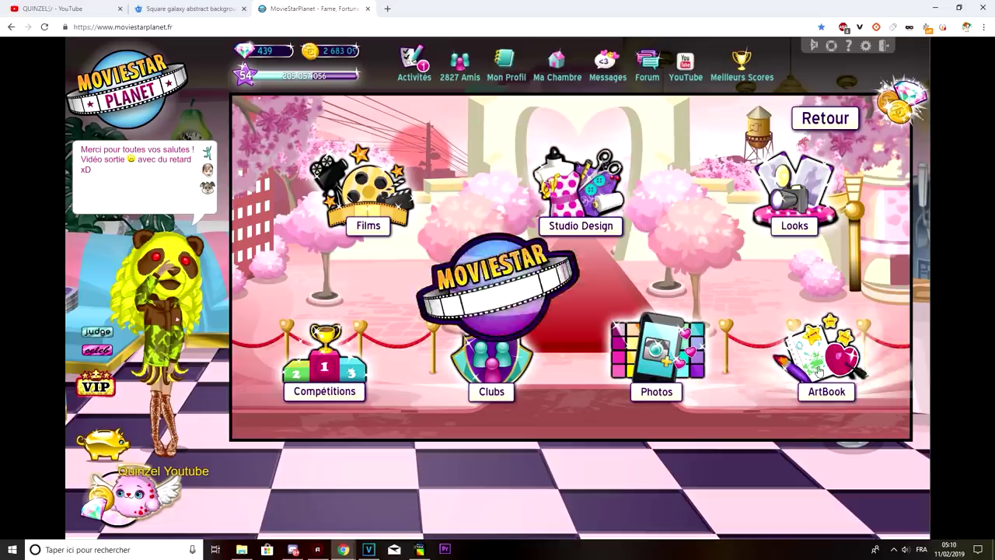
left_click(598, 120)
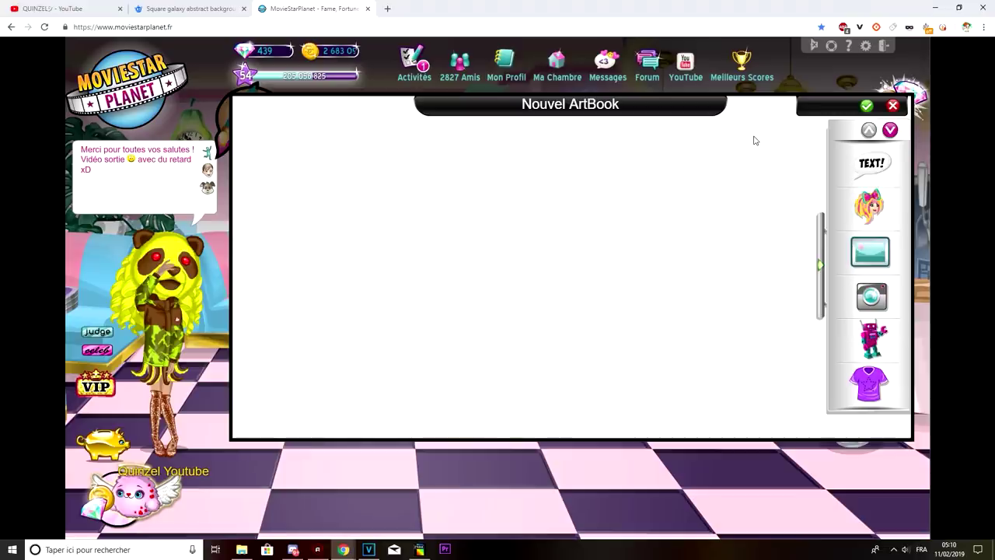
- Add the character with the pink cap and black hoodie to the ArtBook page
left_click(874, 197)
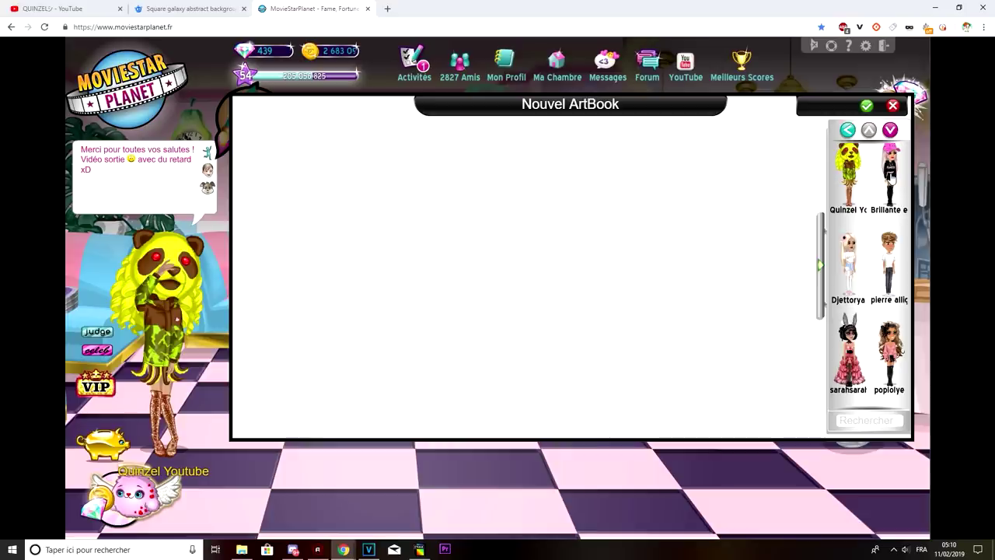
left_click_drag(892, 178, 593, 309)
left_click(592, 308)
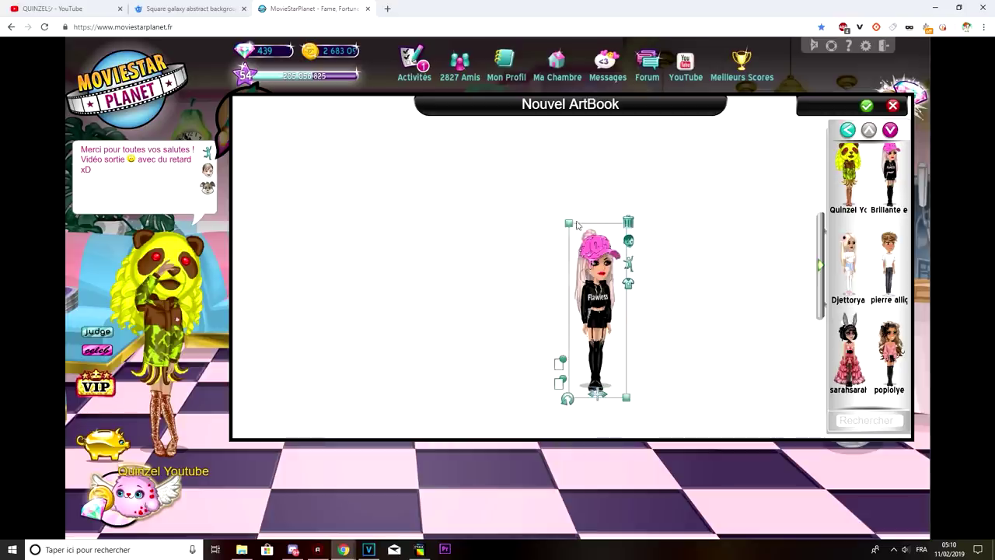
- Give the pink-capped character the Hug pose from Amour & Emotions and move it to the upper middle of the page
left_click(628, 264)
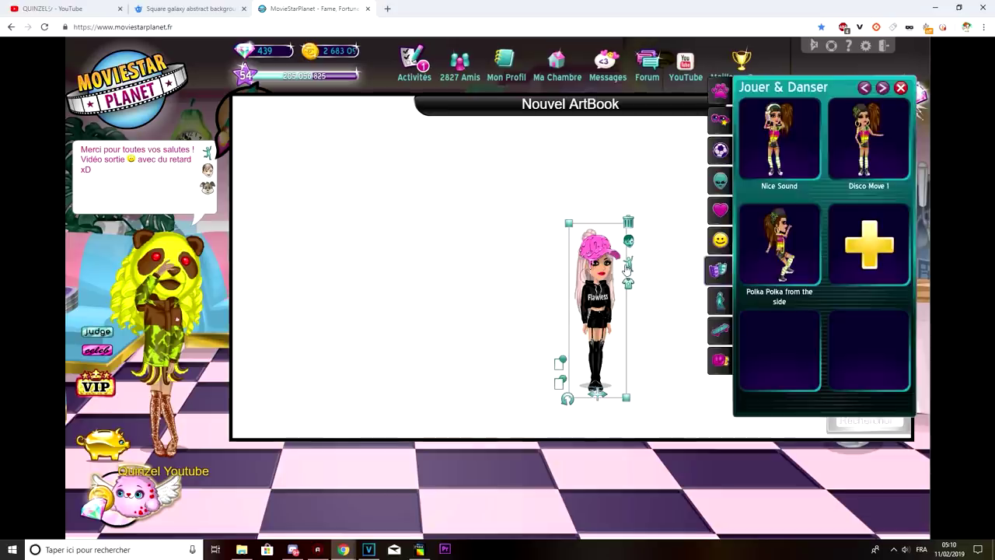
left_click(722, 217)
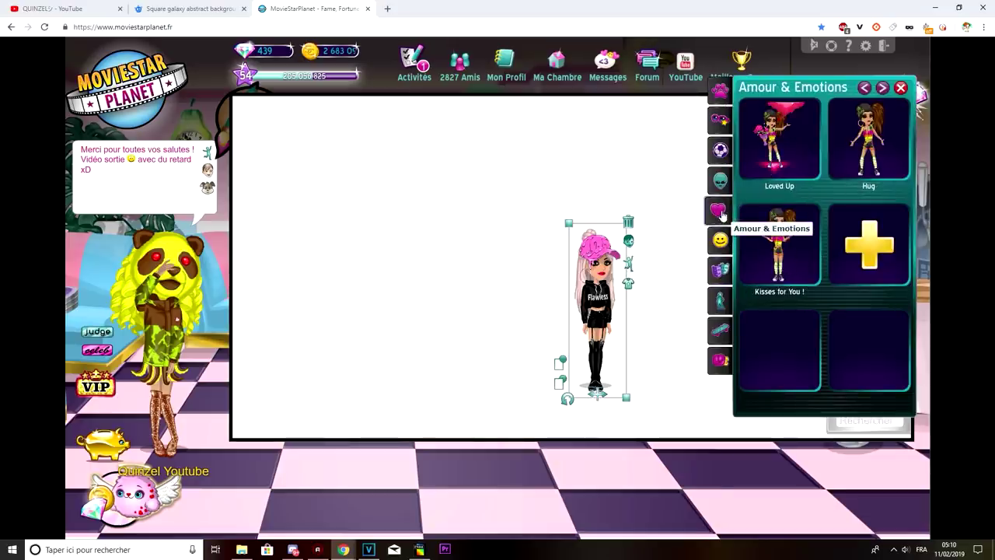
left_click(881, 136)
left_click(629, 242)
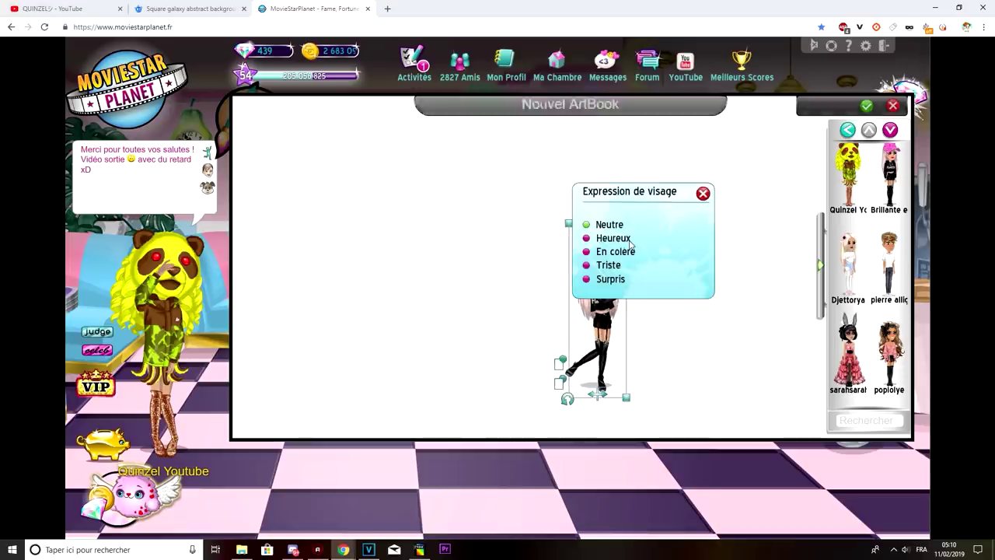
left_click(703, 194)
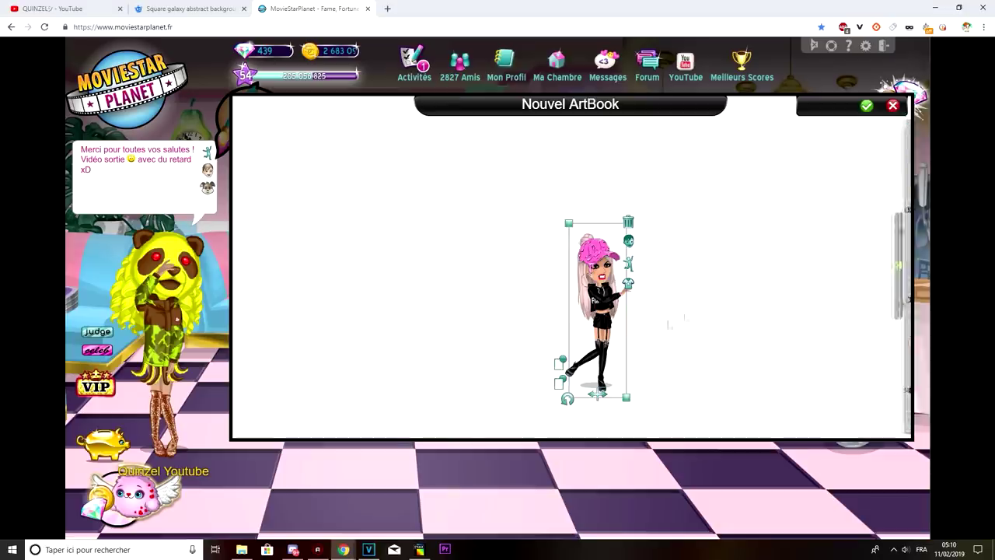
left_click_drag(605, 311, 485, 202)
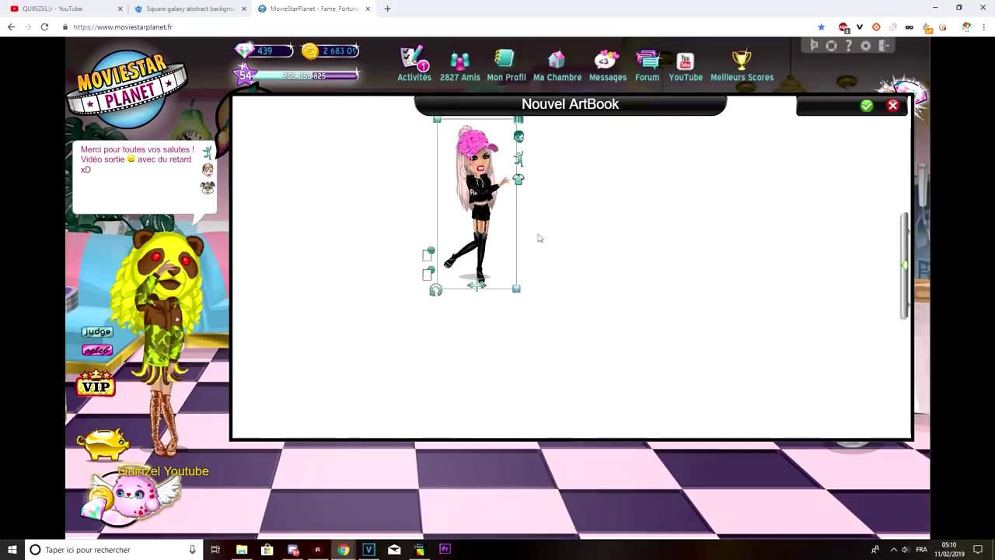
- Add the blonde character in the white T-shirt and place it at the page's left edge
left_click(905, 265)
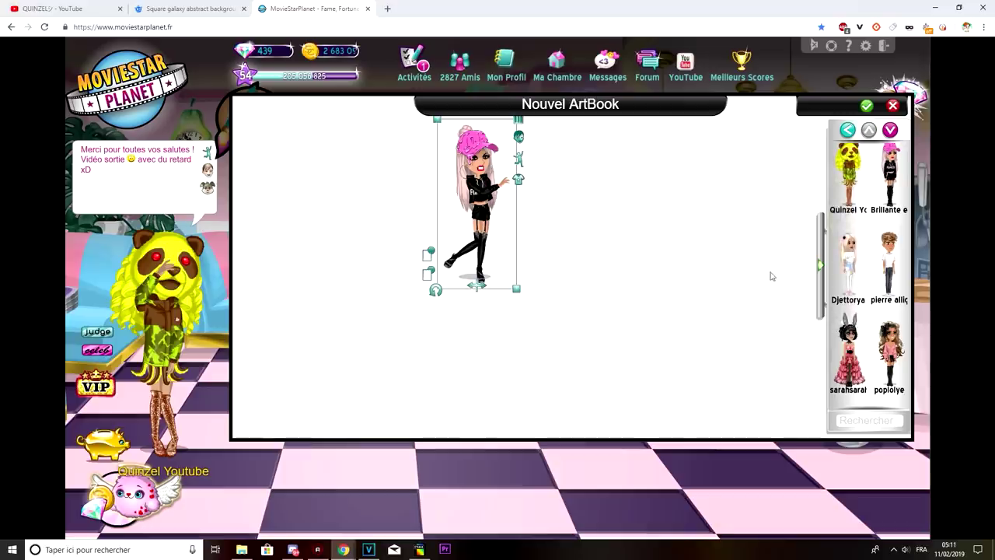
left_click(847, 265)
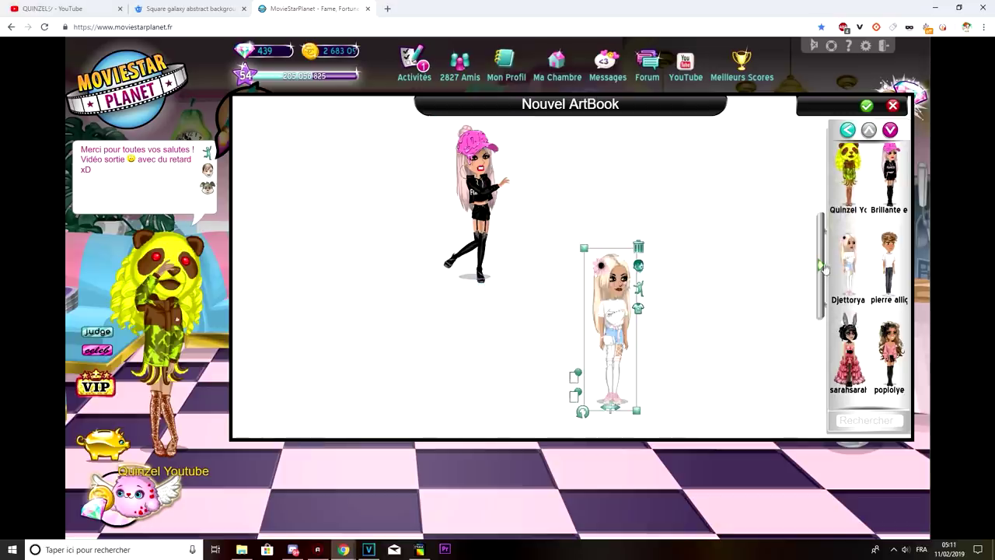
left_click_drag(612, 301, 239, 193)
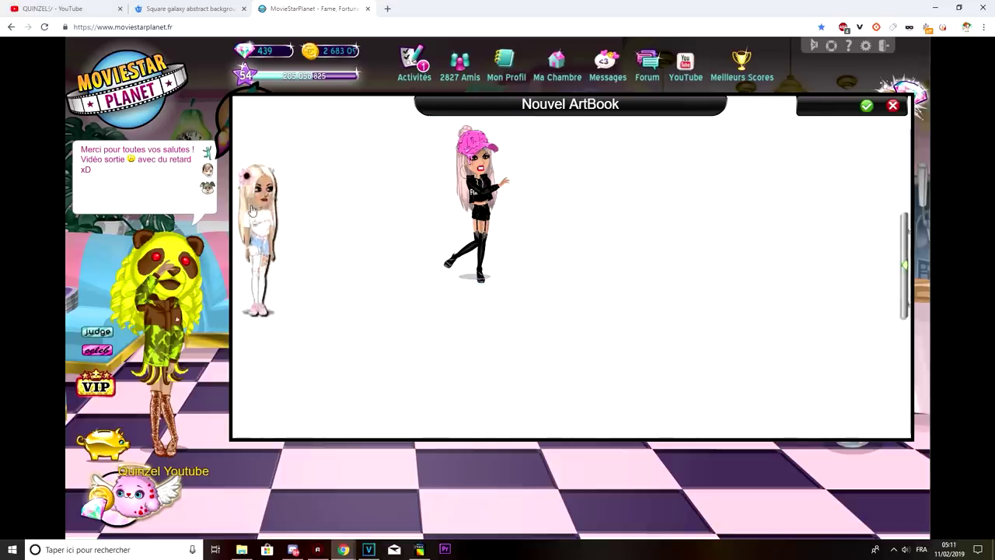
- Enlarge the pink-capped character well beyond the page height and reposition it on the page
left_click_drag(479, 211, 598, 294)
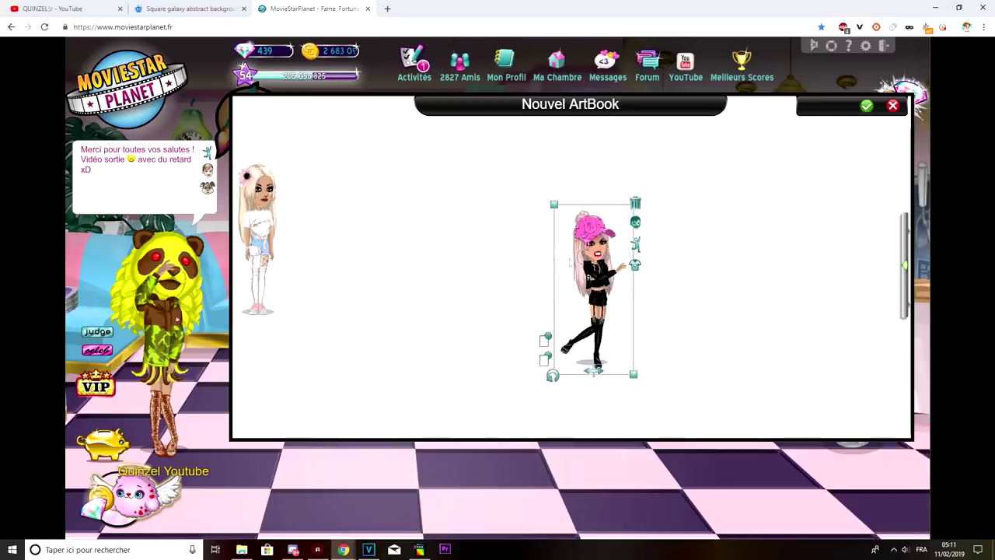
left_click_drag(594, 268, 603, 325)
left_click_drag(564, 263, 424, 101)
left_click_drag(478, 284, 540, 247)
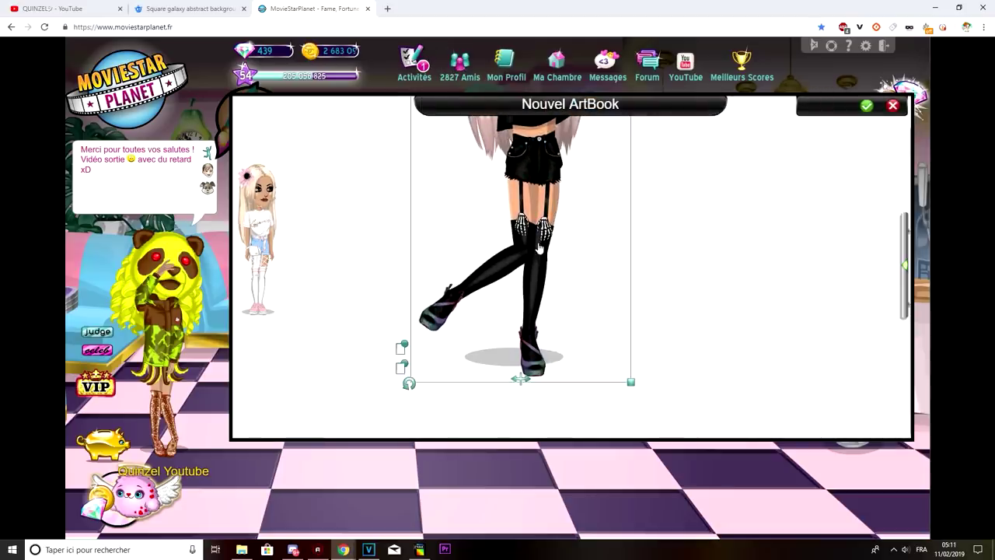
- Turn the pink-capped character a quarter turn counterclockwise, enlarge it further and position it so its head and torso fill the page
left_click_drag(412, 386, 772, 244)
left_click_drag(636, 149, 865, 212)
left_click_drag(510, 325, 274, 426)
left_click_drag(589, 411, 587, 255)
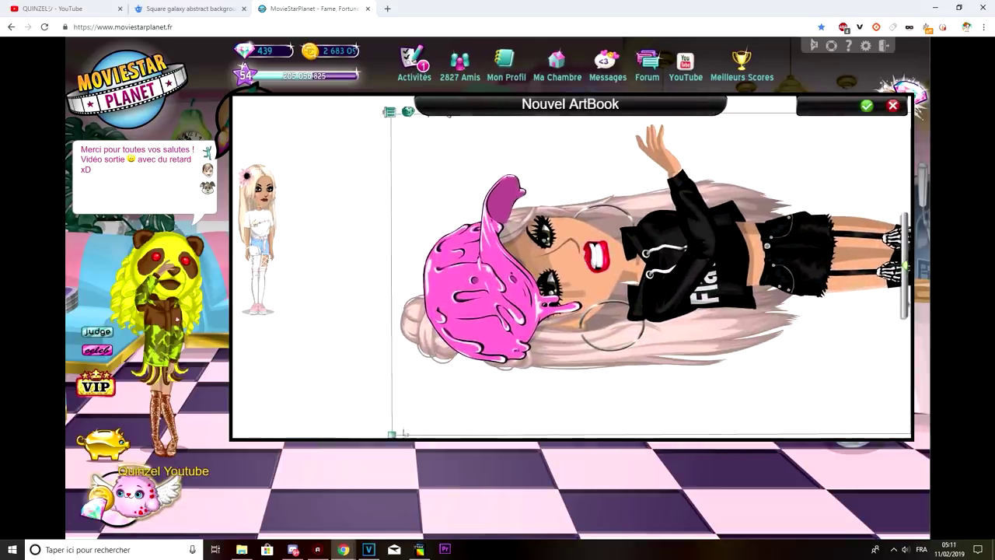
left_click_drag(395, 437, 300, 479)
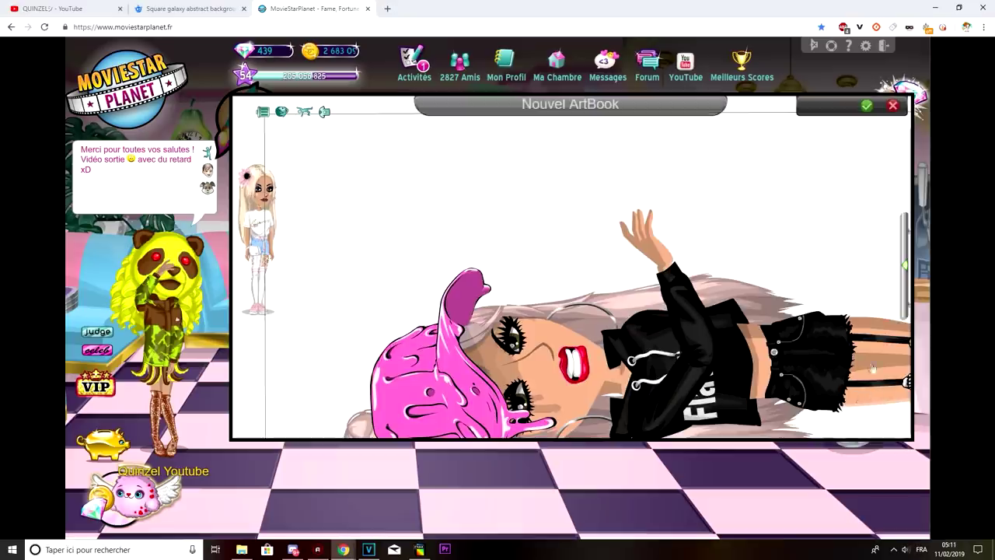
left_click_drag(744, 278, 787, 238)
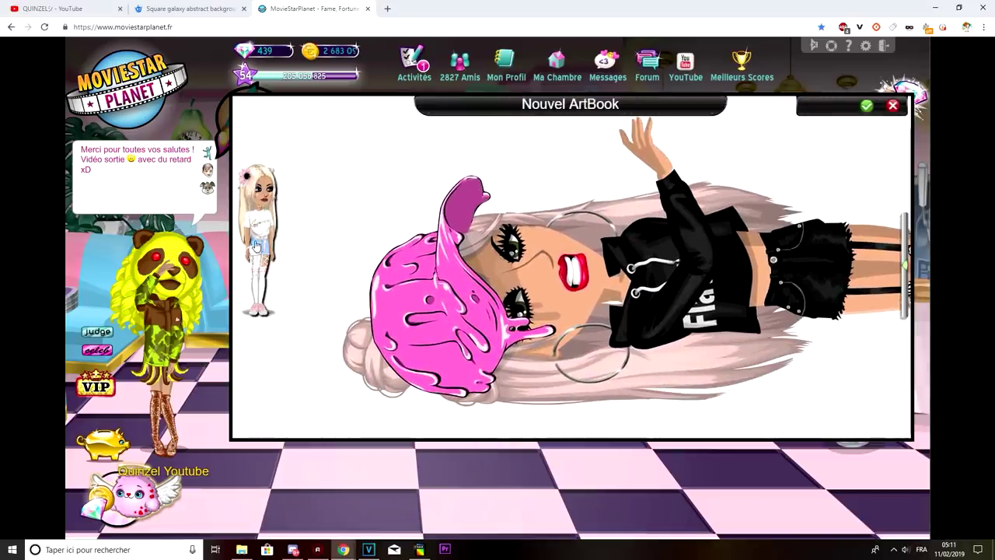
- Move the blonde character past the page's left edge to hide the ArtBook title bar, and capture the screen
left_click_drag(255, 245, 168, 267)
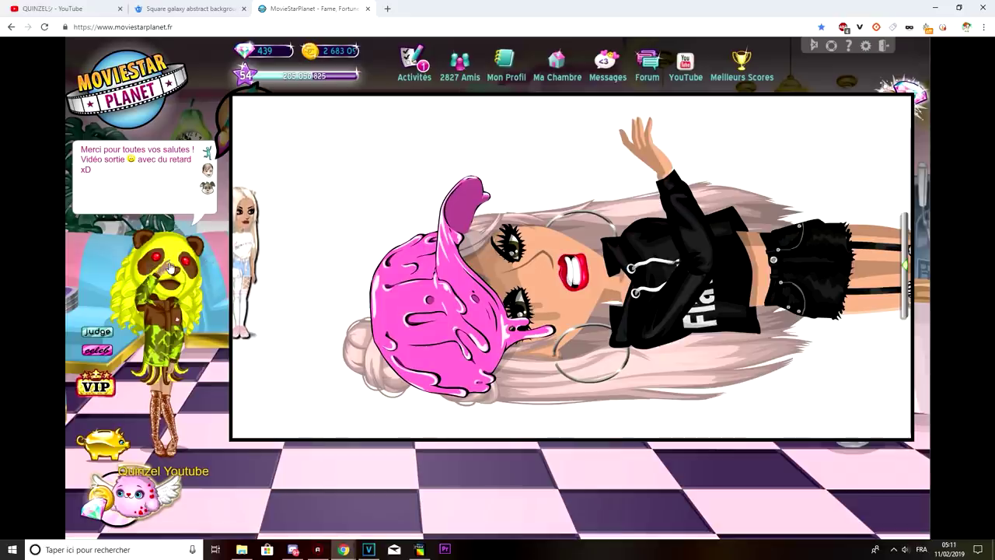
left_click_drag(169, 267, 166, 261)
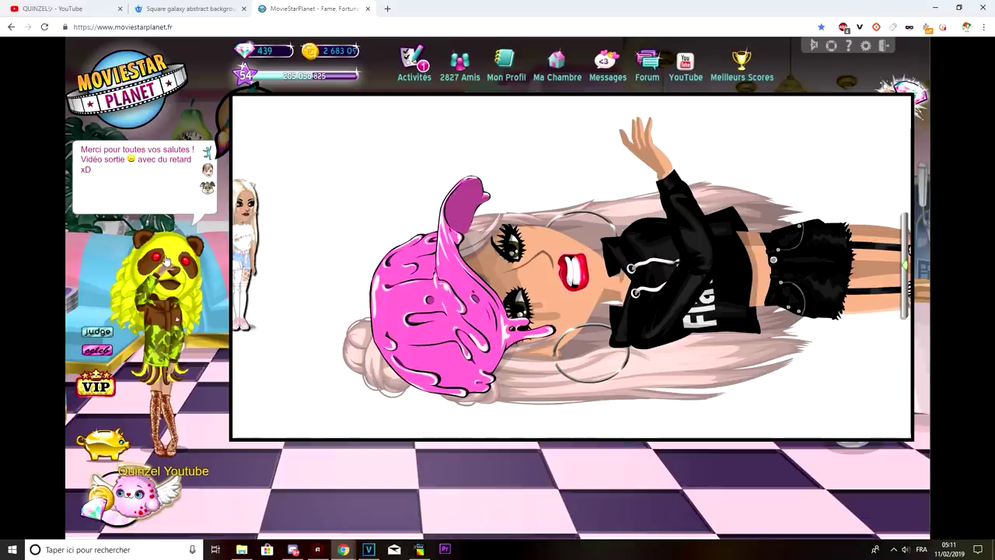
left_click_drag(165, 260, 194, 229)
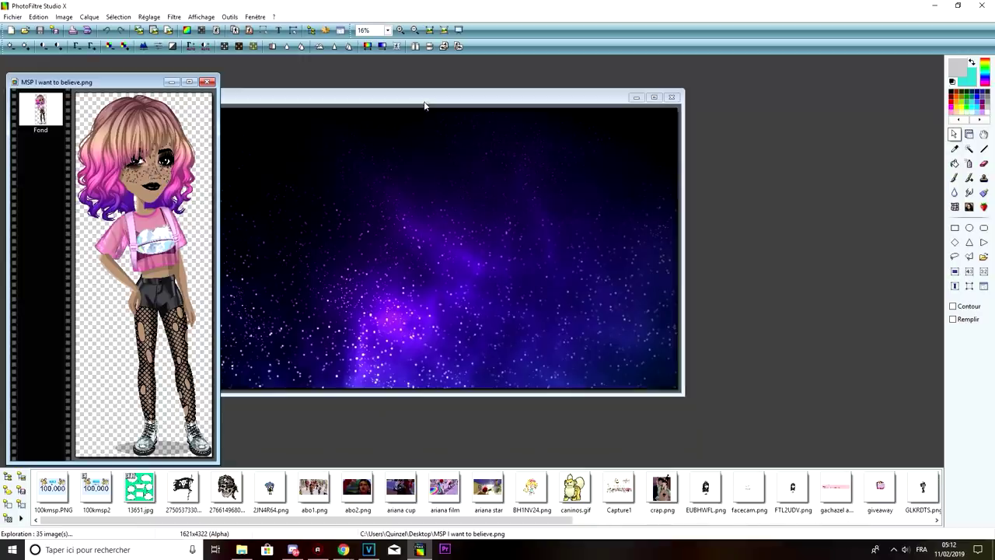
- In PhotoFiltre, set the look image's window aside and create a new transparent image of 1280 × 720 pixels
mouse_move(170, 84)
left_mouse_down()
mouse_move(206, 96)
mouse_move(225, 76)
mouse_move(175, 73)
left_mouse_up()
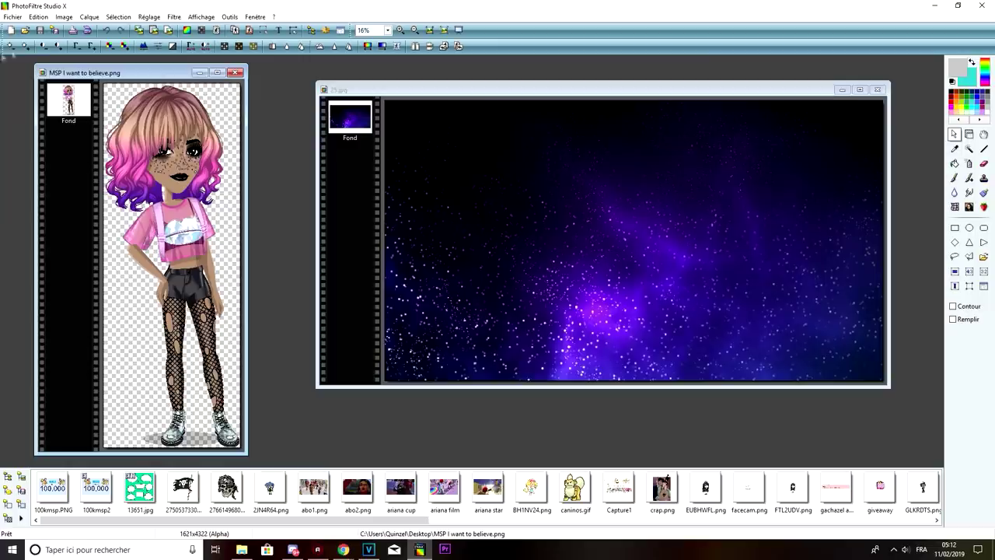
left_click(10, 32)
left_click(433, 170)
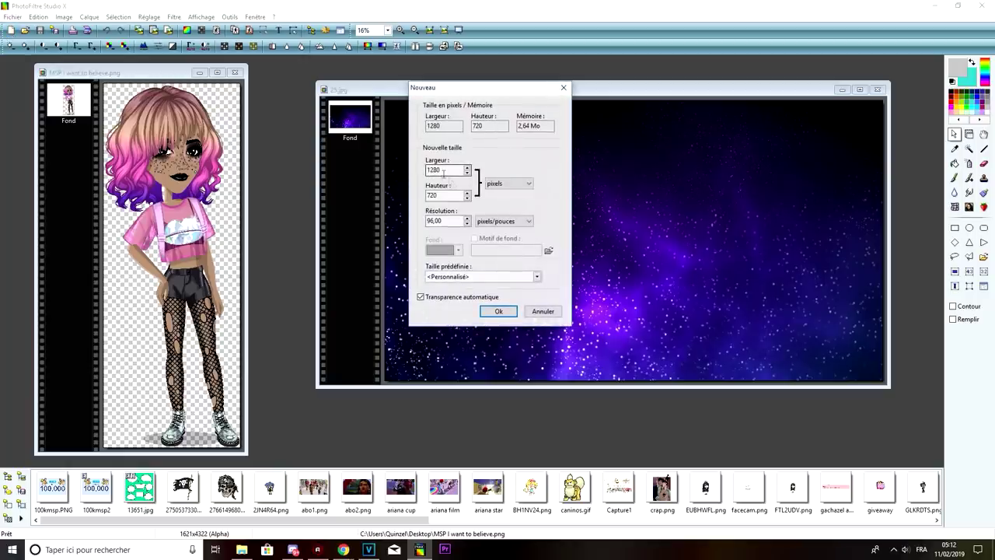
left_click(505, 313)
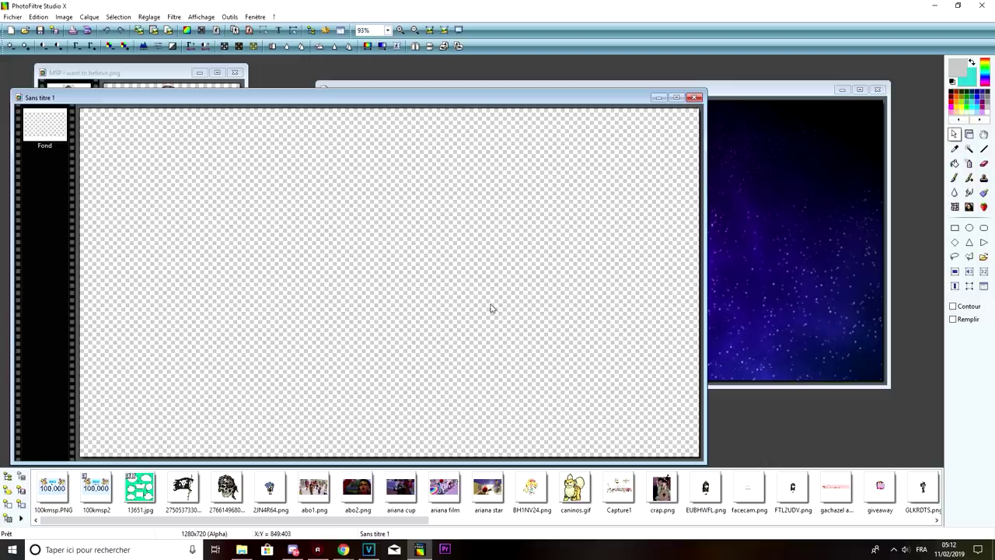
- Paste the screen capture into the new image and shift it until the pink-capped character fills the canvas
key("ctrl+v")
left_click_drag(490, 303, 204, 242)
left_click_drag(723, 345, 517, 339)
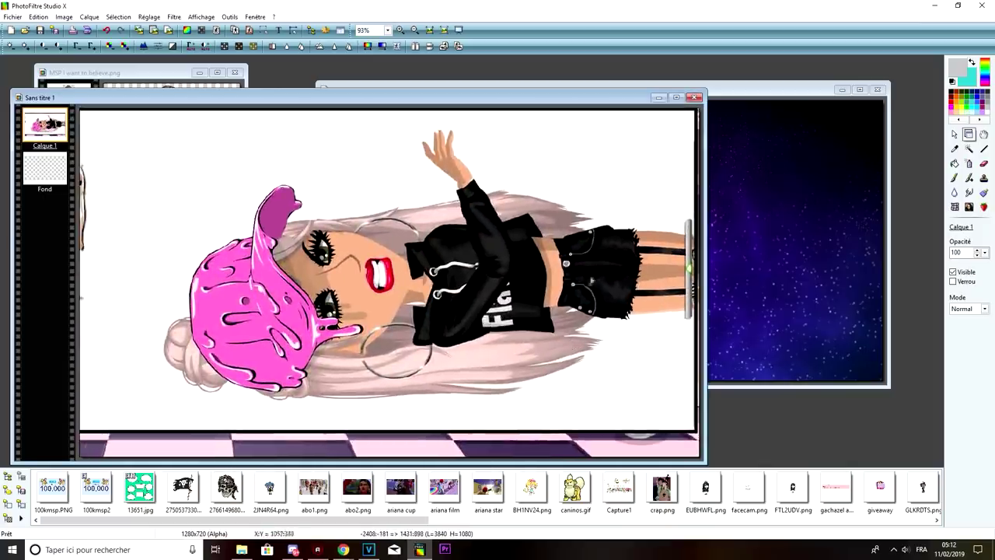
- Select a rectangle of about 1114 × 618 pixels around the pink-capped character and copy it
left_click(954, 134)
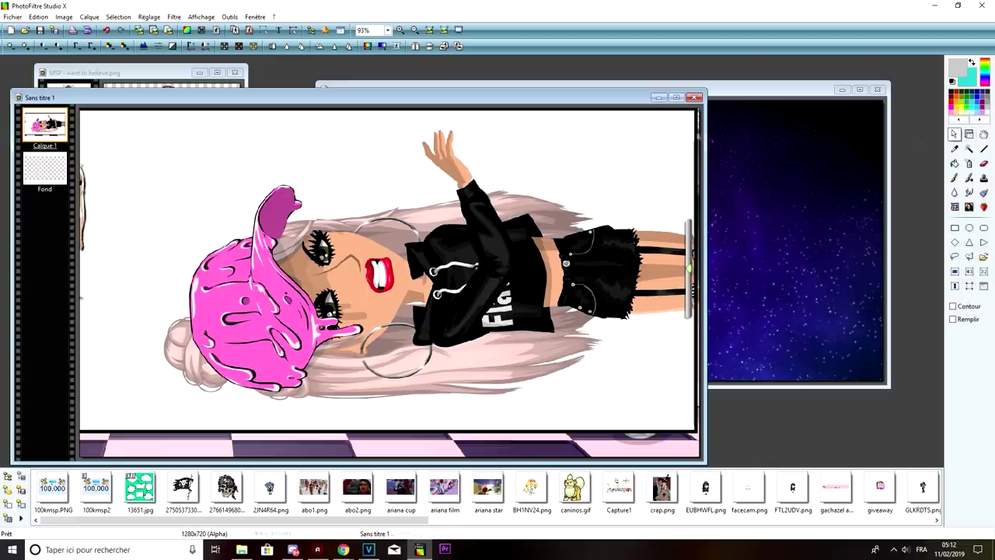
left_click_drag(684, 121, 140, 414)
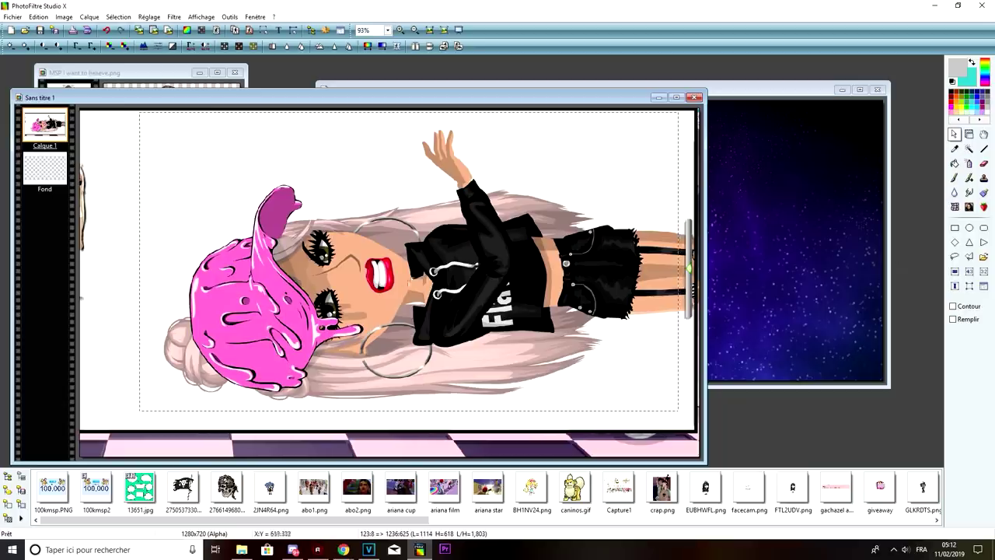
right_click(433, 254)
left_click(458, 295)
- Paste the copied character onto the galaxy background in 25.jpg as a new layer
left_click(734, 182)
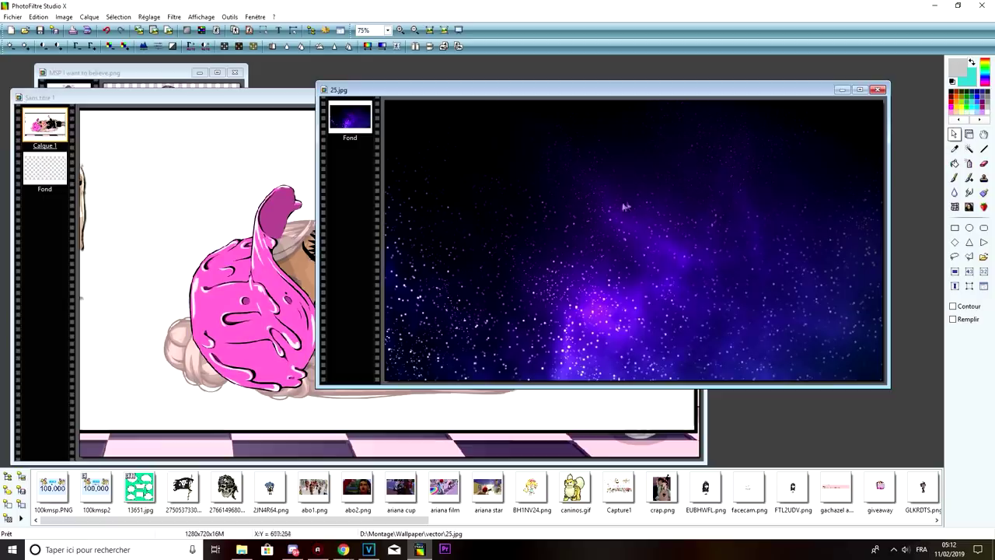
right_click(615, 207)
left_click(657, 270)
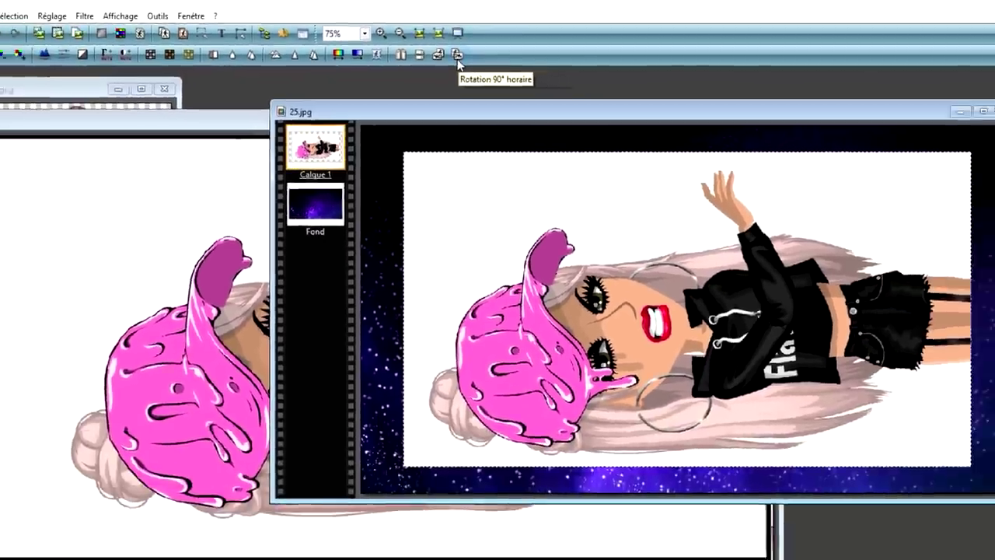
- Rotate the pasted character layer 90° clockwise and make its white background transparent with the magic wand at tolerance 10
left_click(455, 72)
left_click_drag(537, 282, 533, 250)
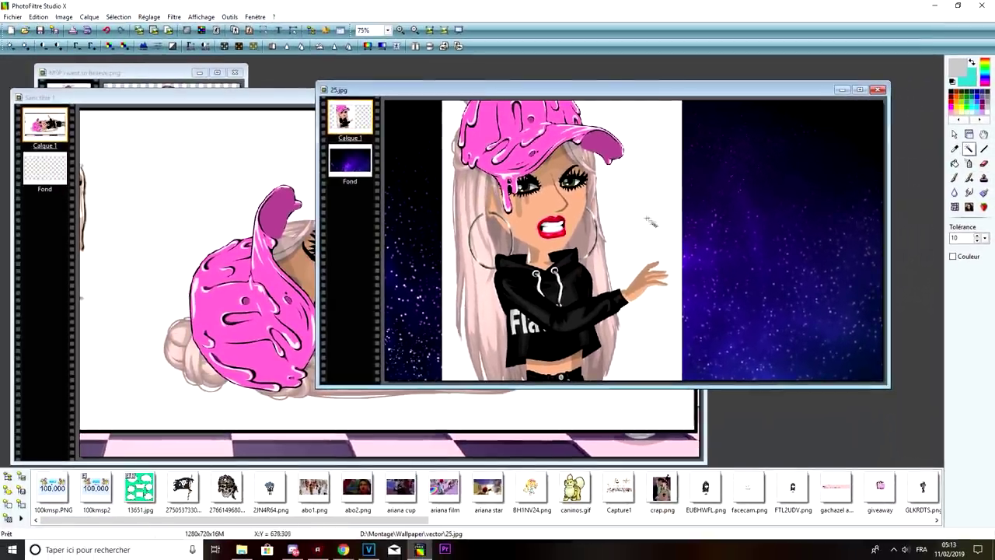
left_click(640, 215)
left_click(636, 199)
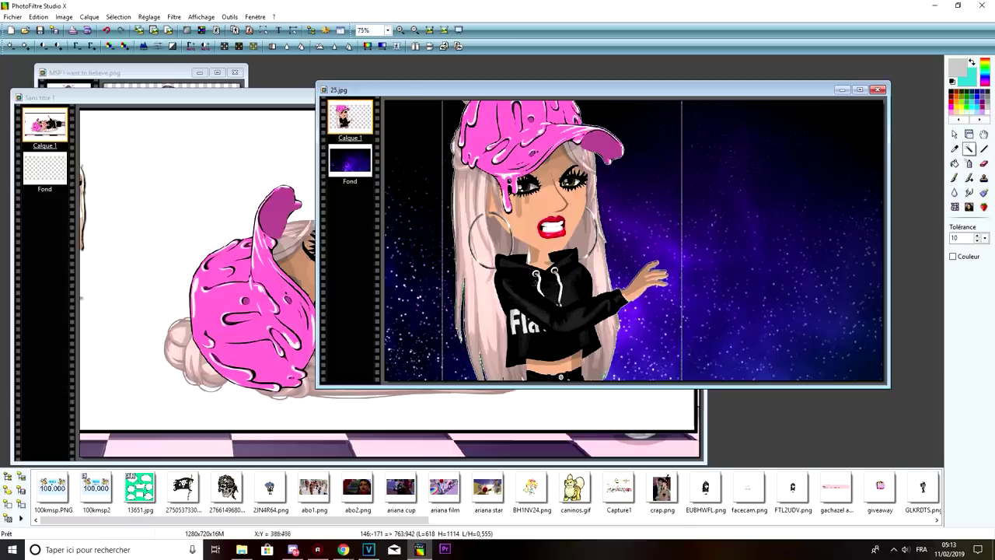
- Clean the white fringe off the capped character's layer and move the character to the right side of the galaxy
double_click(350, 119)
left_click(844, 409)
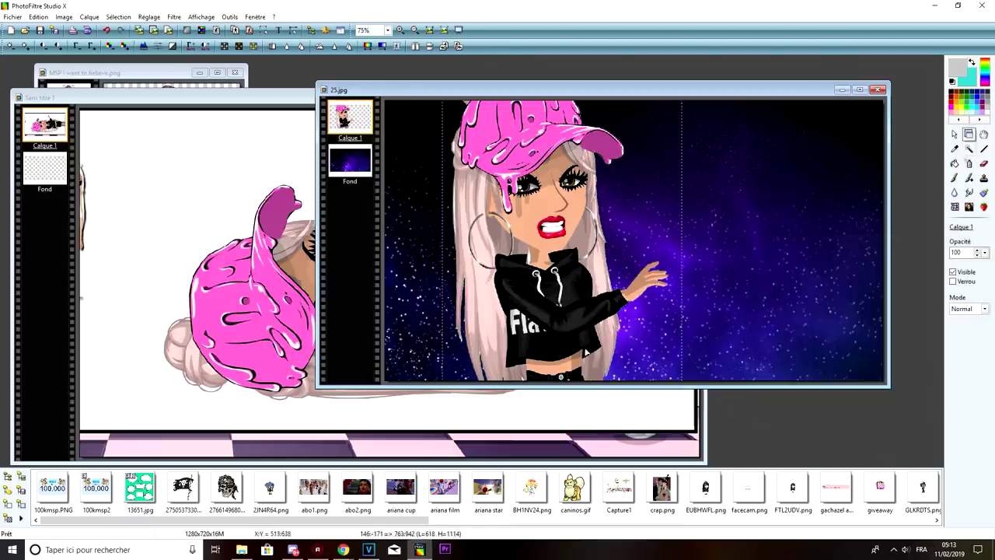
left_click_drag(692, 334, 809, 327)
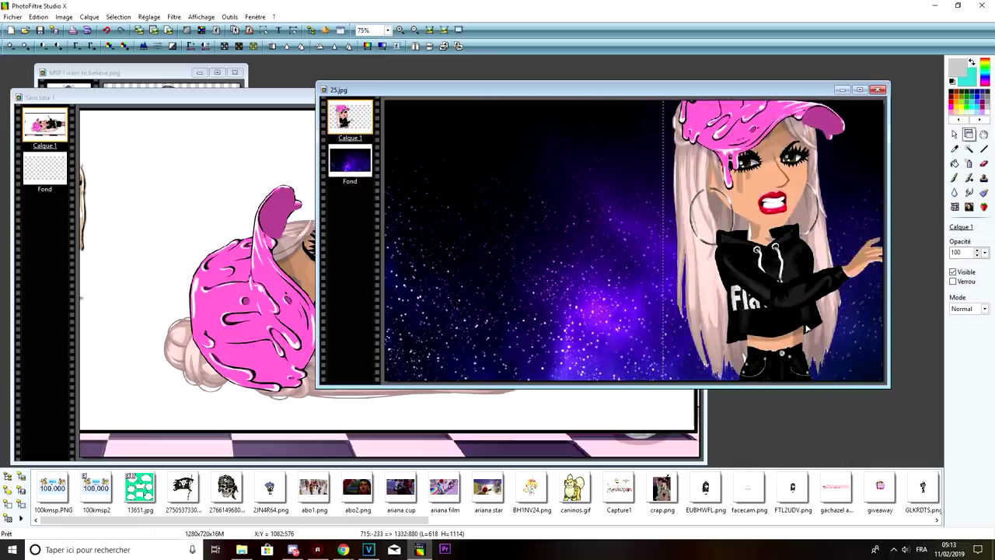
- Delete the capped character's layer from 25.jpg and close the untitled capture image without saving
right_click(358, 111)
left_click(397, 300)
left_click(311, 244)
left_click(694, 97)
left_click(523, 306)
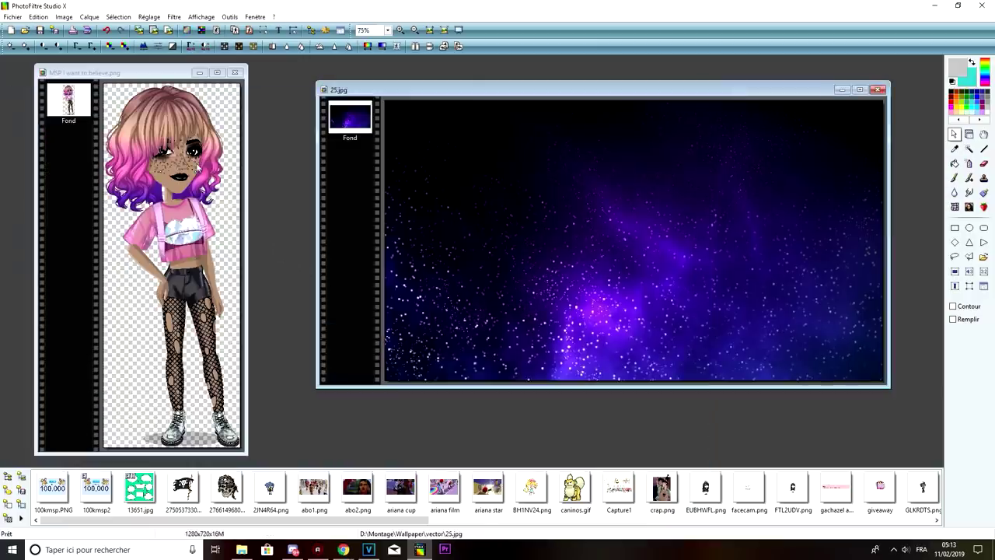
- Copy the full look from MSP I want to believe.png and paste it into 25.jpg as a new layer
left_click(199, 166)
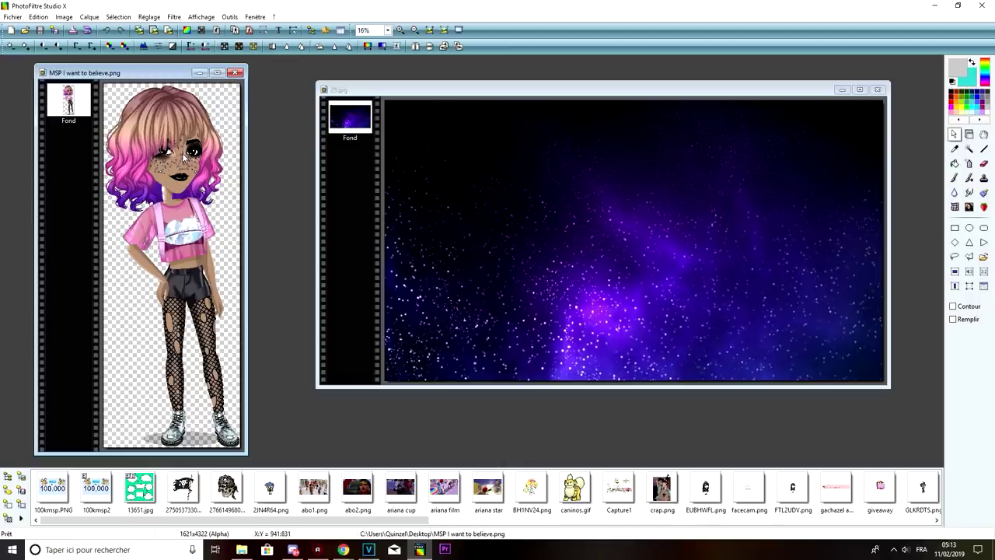
right_click(184, 156)
left_click(177, 174)
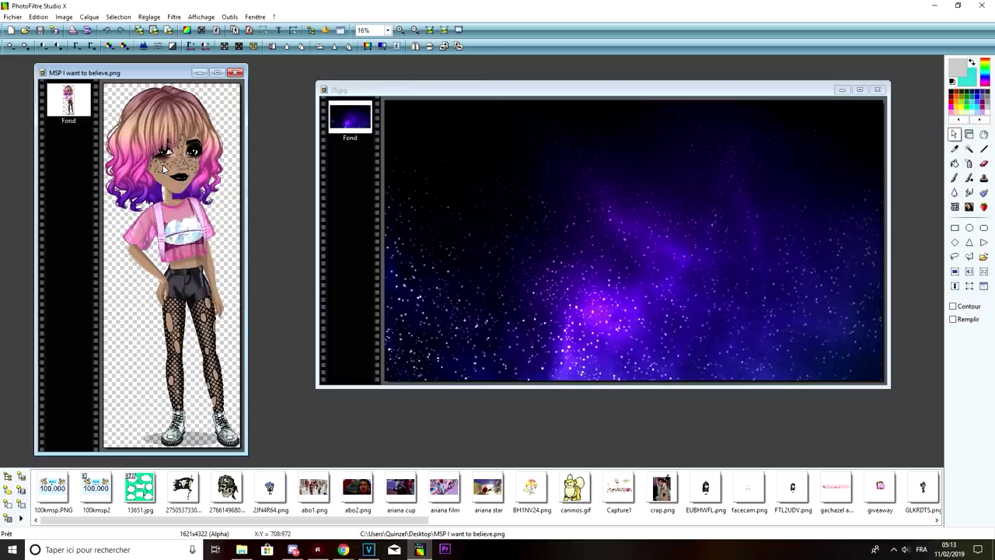
left_click(461, 160)
key("ctrl+v")
- Scale the look's layer down proportionally to about 650 × 1731 pixels and place it on the left side of the galaxy
left_click_drag(540, 200, 630, 262)
right_click(631, 263)
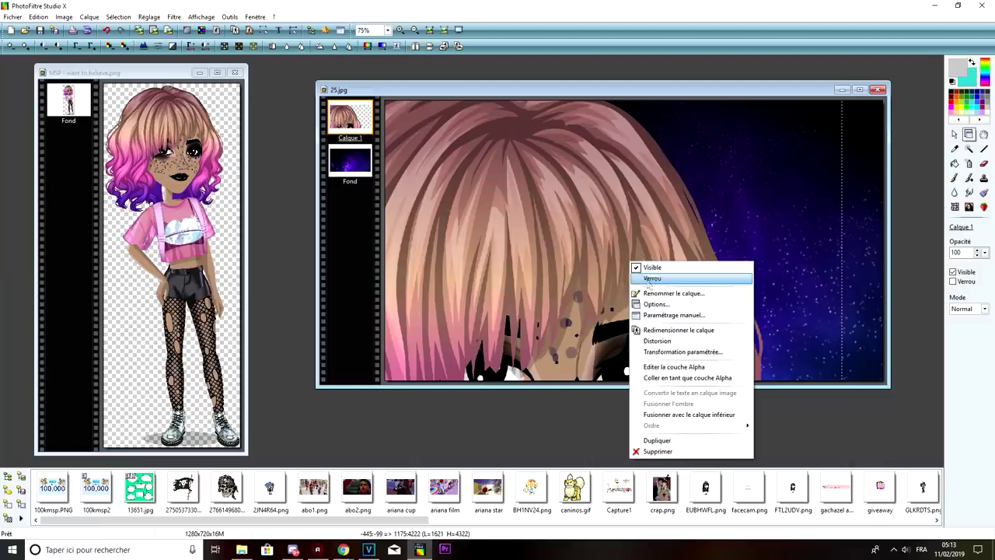
left_click(689, 342)
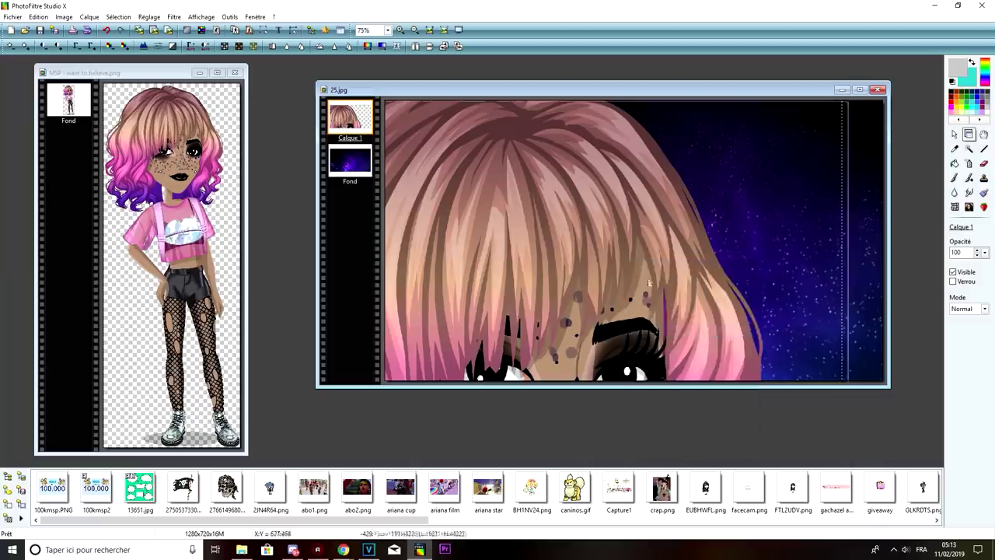
left_click_drag(843, 101, 856, 118)
left_click_drag(744, 176, 644, 248)
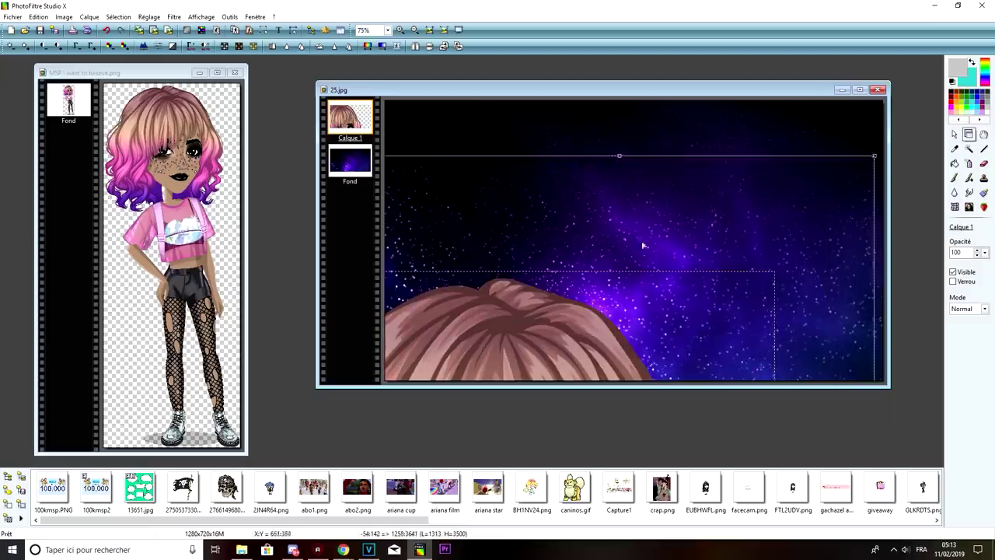
key("Escape")
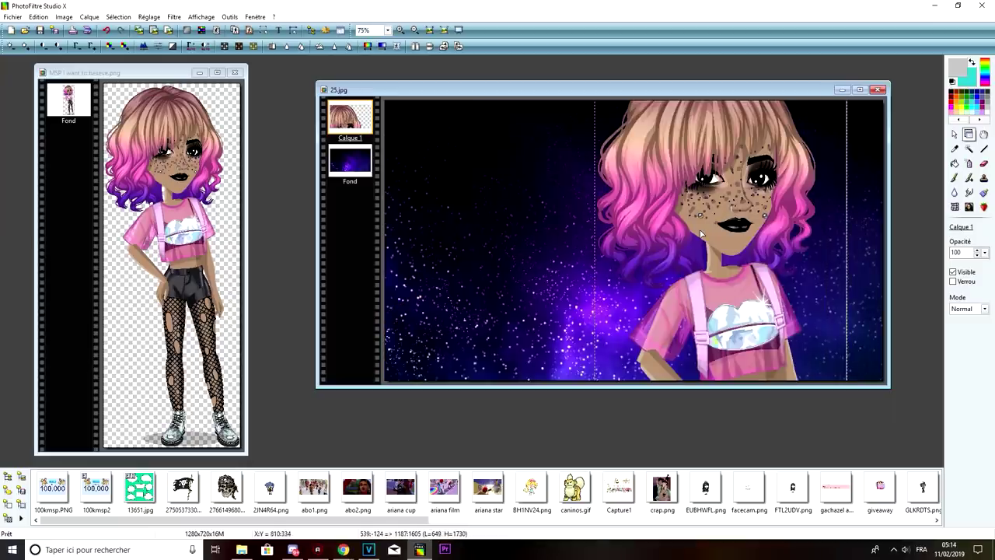
right_click(696, 232)
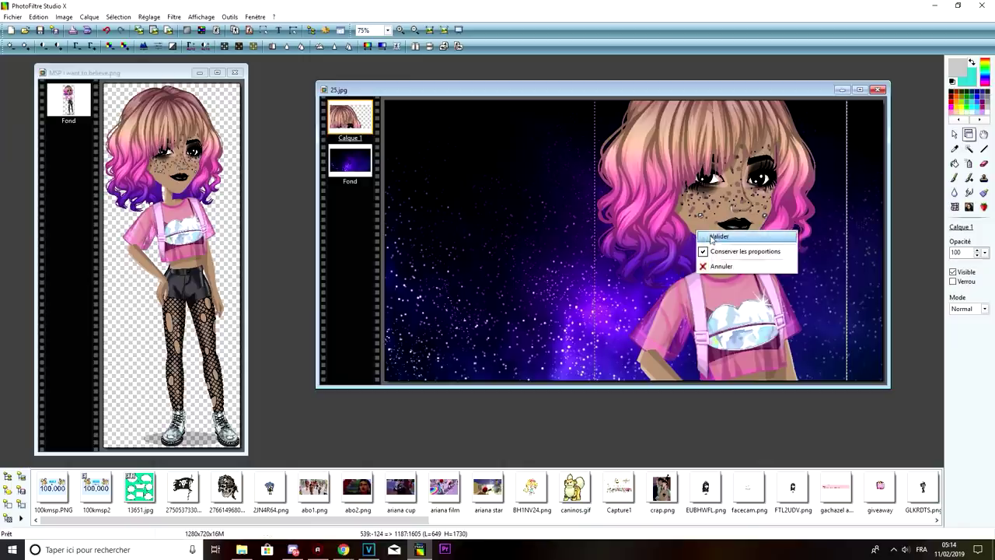
left_click(711, 237)
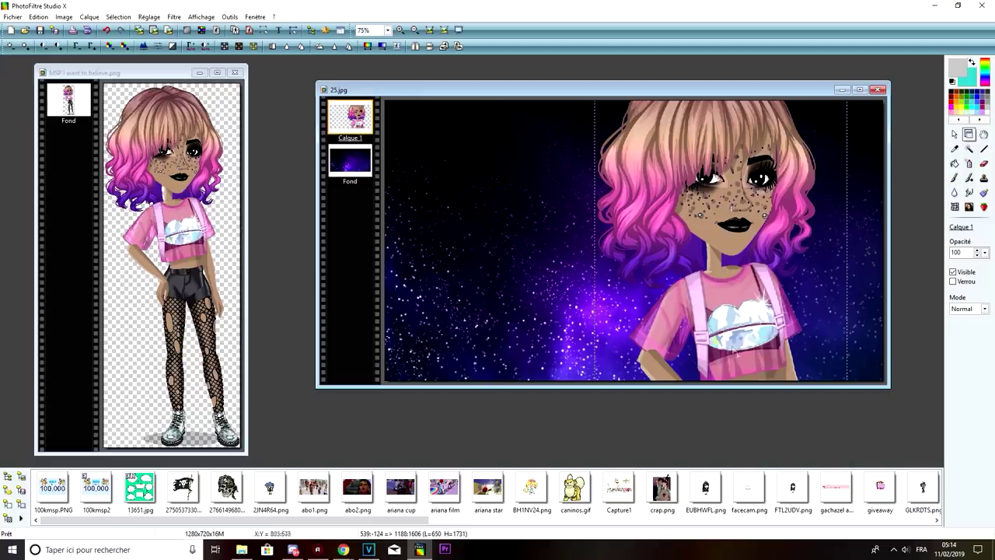
left_click_drag(706, 334, 469, 296)
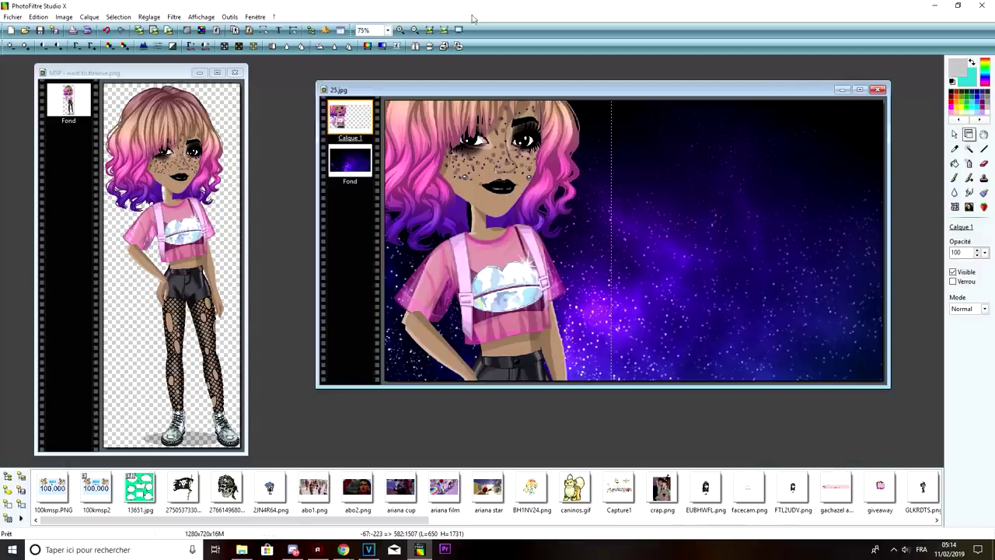
- Select the whole background layer and contract the selection by 12 pixels on every side
left_click(366, 160)
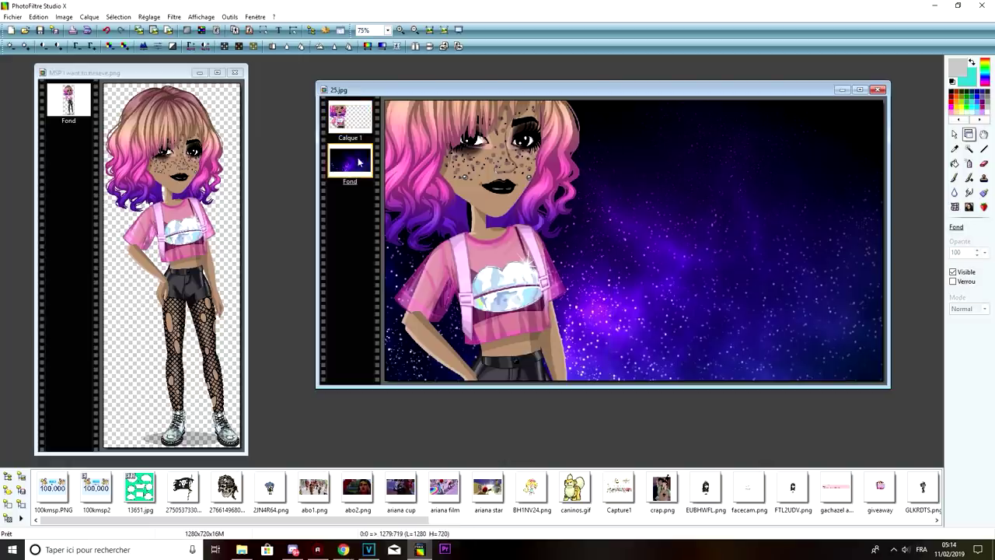
left_click(121, 17)
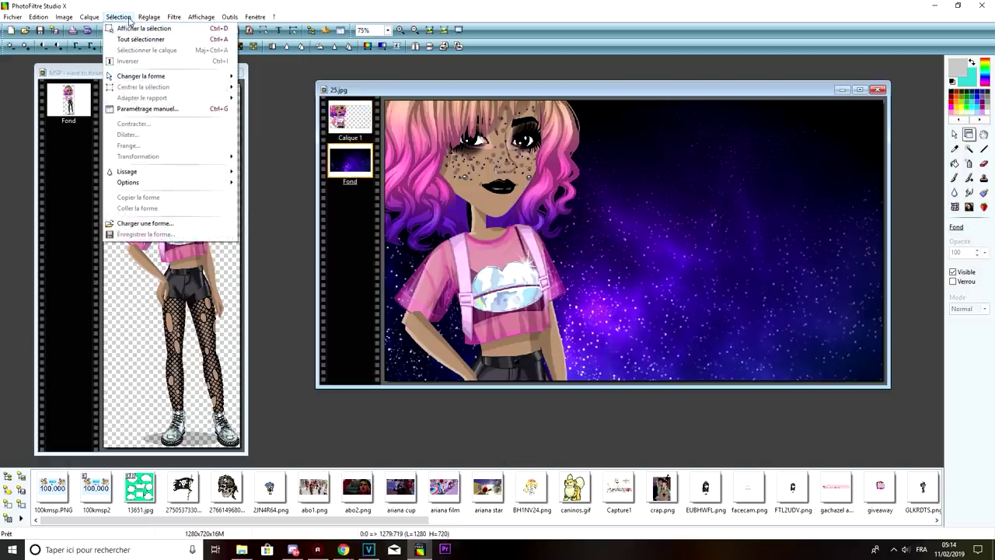
left_click(141, 39)
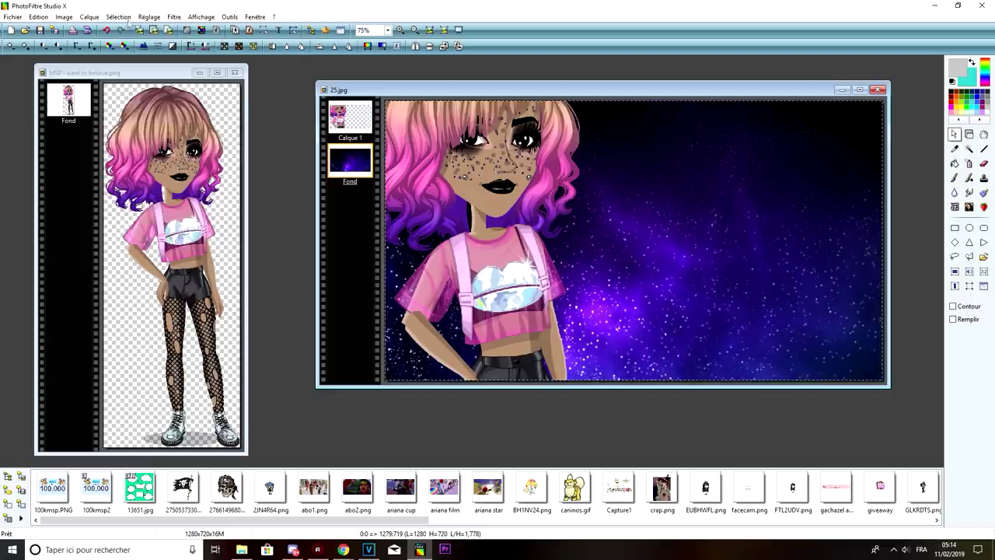
left_click(120, 18)
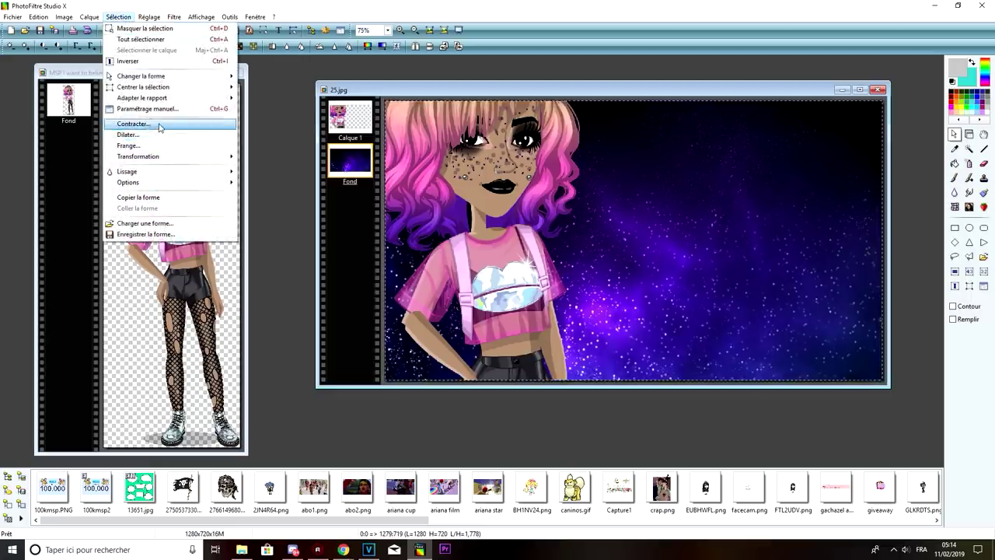
left_click(133, 124)
left_click_drag(78, 232, 302, 188)
left_click(302, 263)
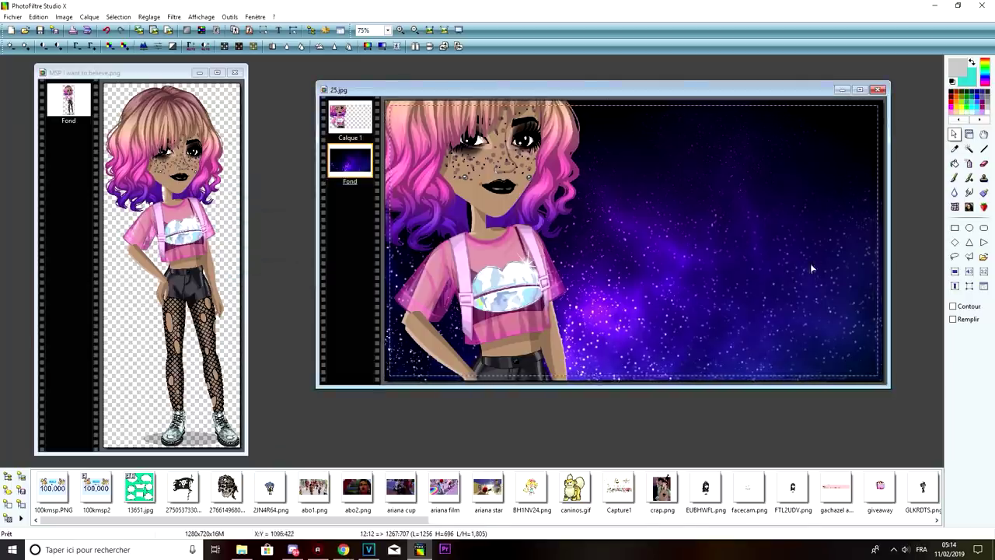
- Start a two-colour gradient in the contracted selection with both colours set to white
left_click(381, 47)
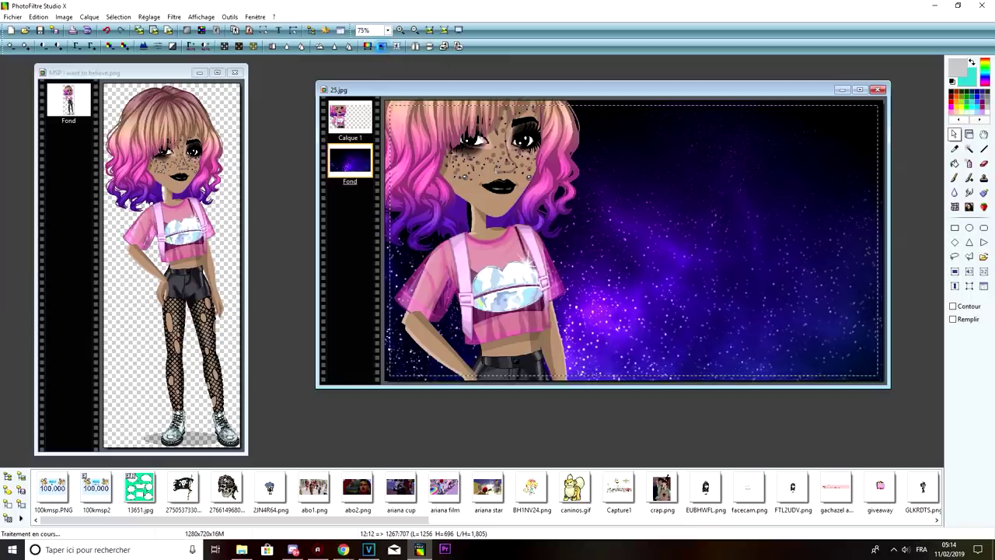
left_click(797, 238)
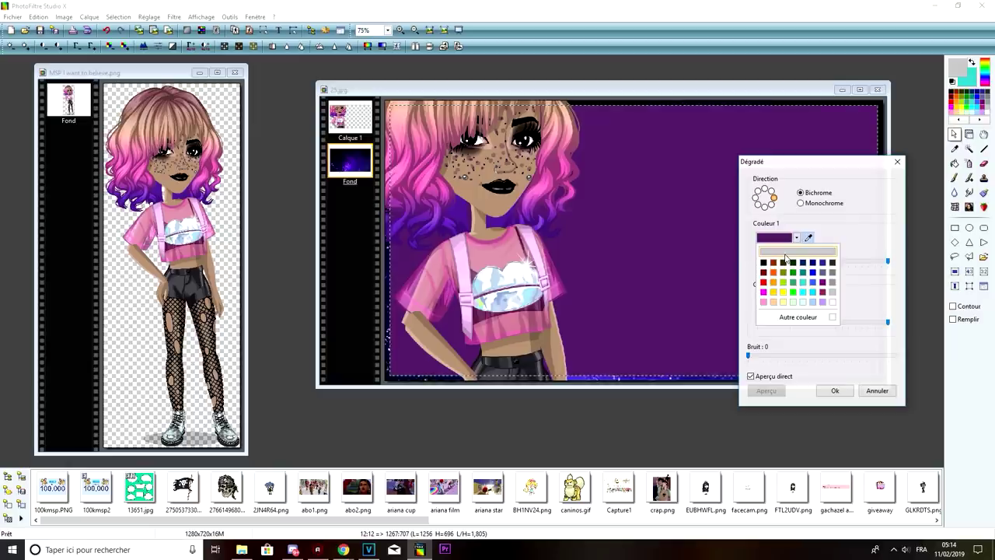
left_click(832, 302)
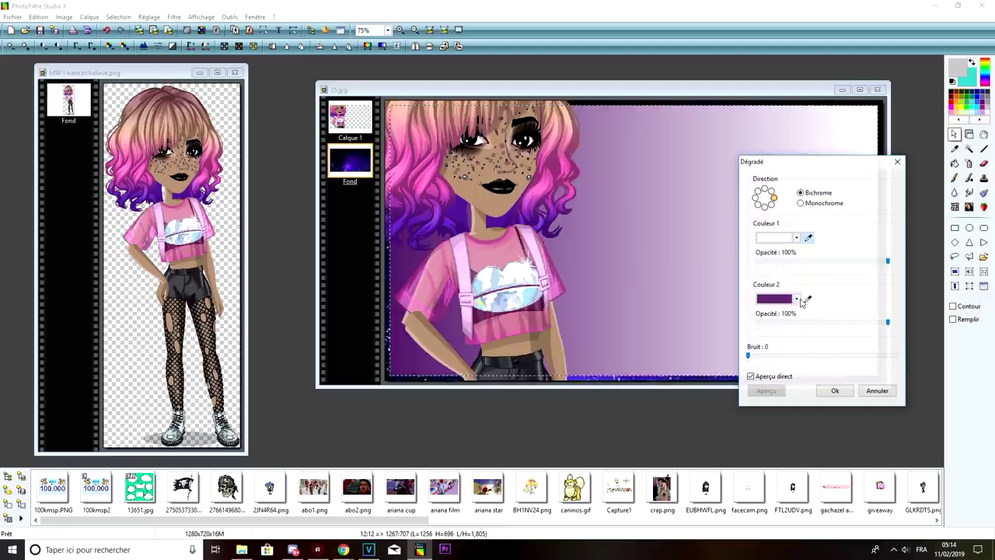
left_click(796, 300)
left_click(829, 365)
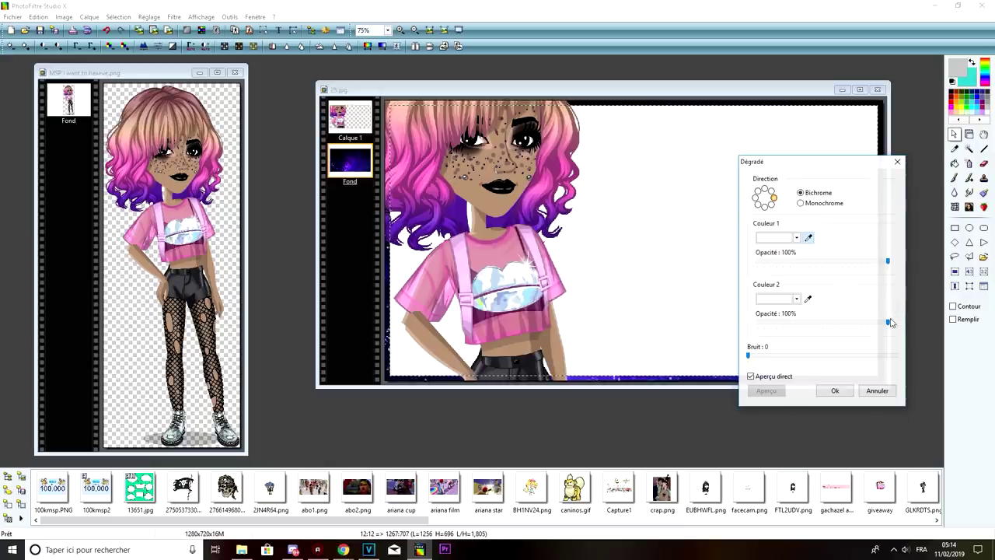
- Set the opacity of both gradient colours to 25% and apply the gradient to the background
left_click_drag(888, 325, 814, 325)
left_click_drag(891, 265, 809, 288)
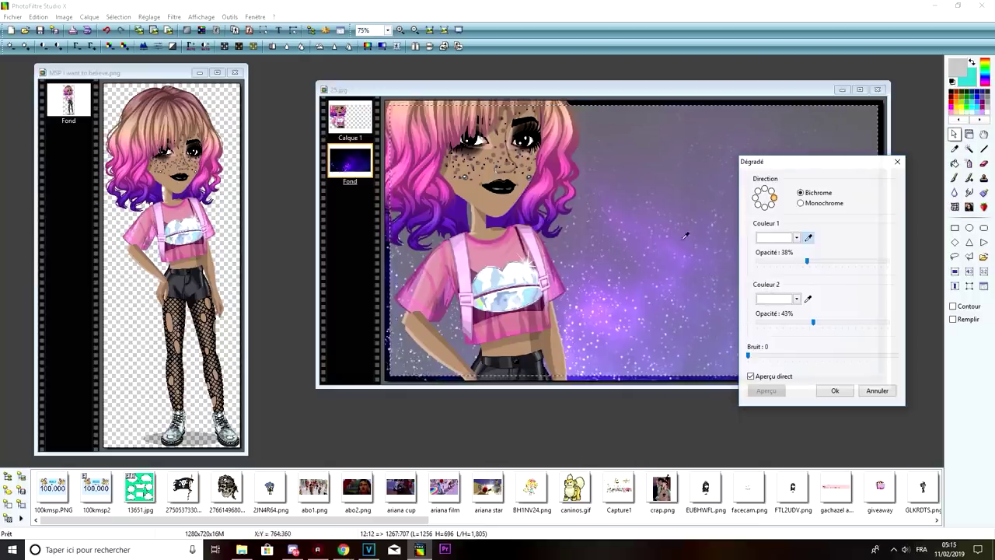
left_click_drag(806, 263, 790, 265)
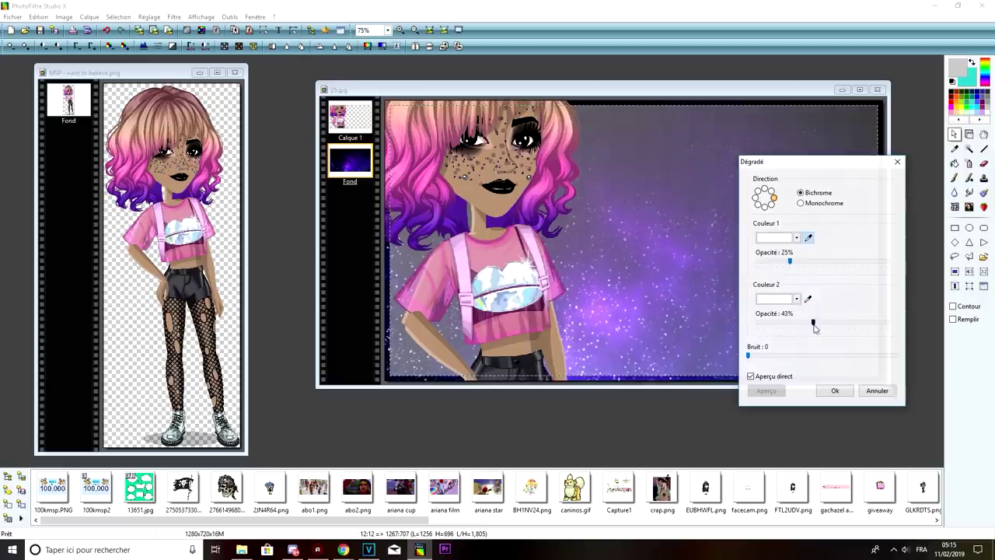
left_click_drag(813, 323, 790, 324)
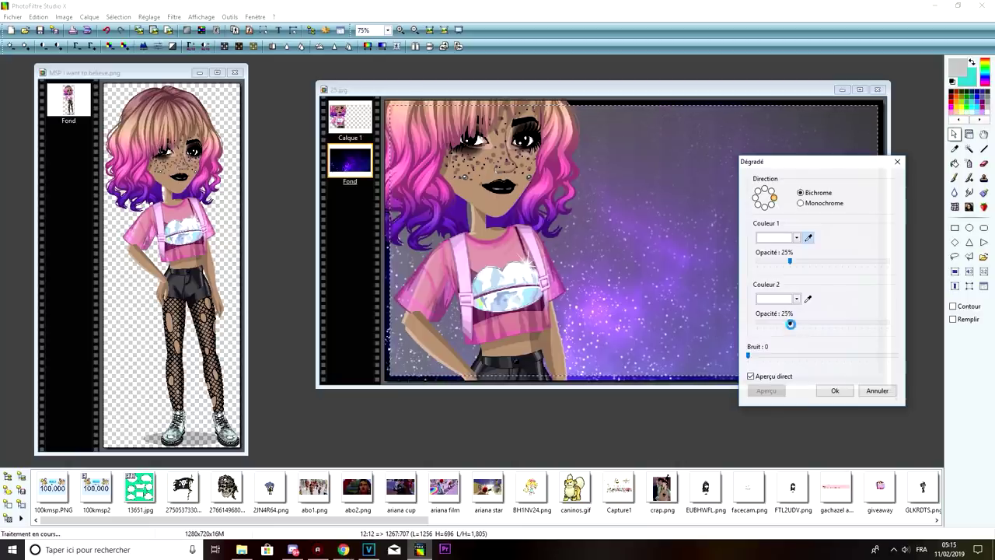
left_click_drag(827, 169, 278, 137)
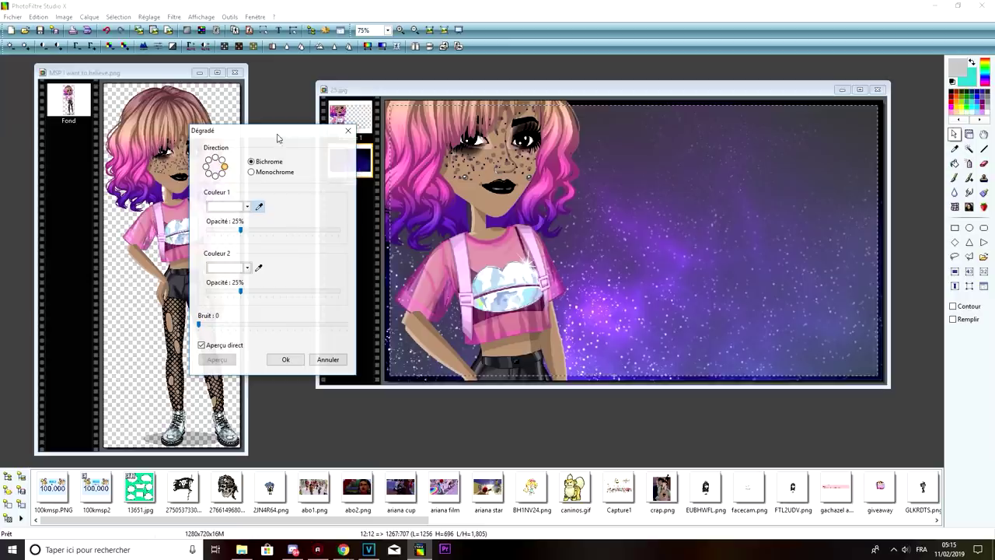
left_click(286, 361)
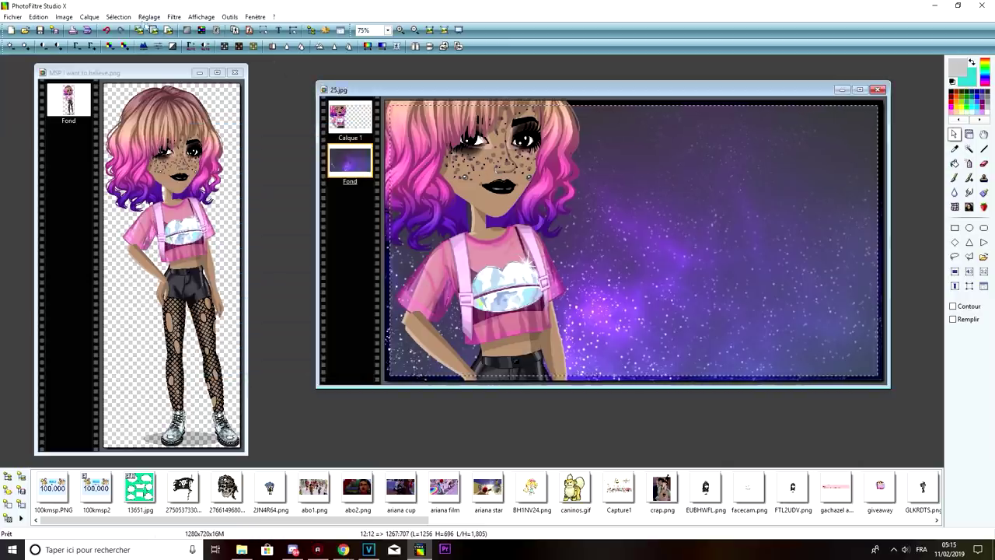
- Invert the selection to the outer border of the background and increase its saturation several times
left_click(119, 16)
left_click(131, 62)
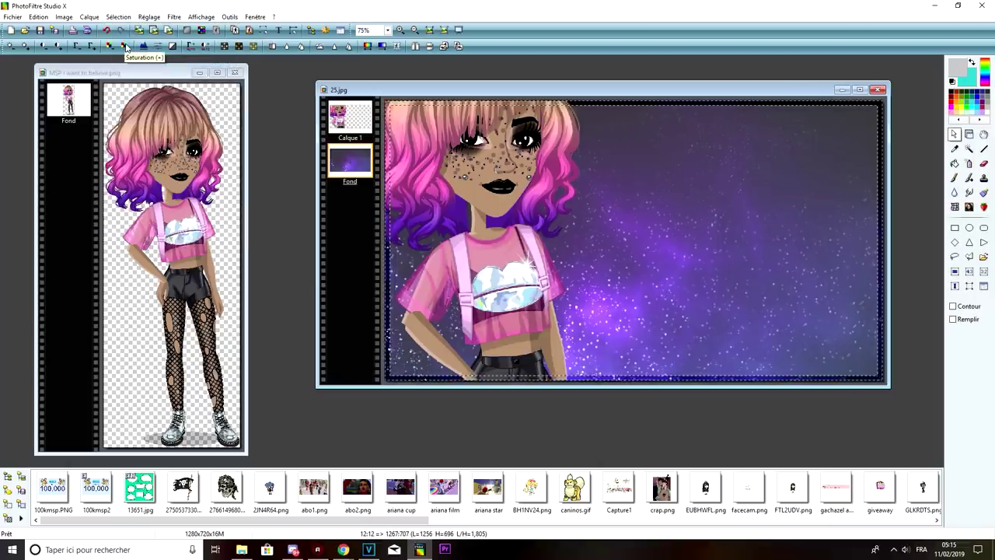
left_click(126, 47)
left_click(126, 46)
left_click(126, 47)
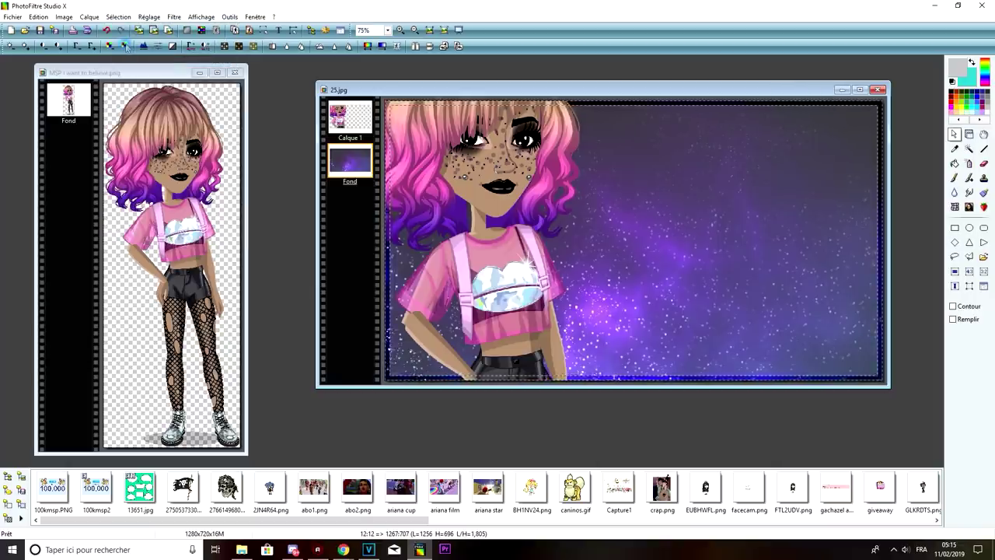
left_click(126, 47)
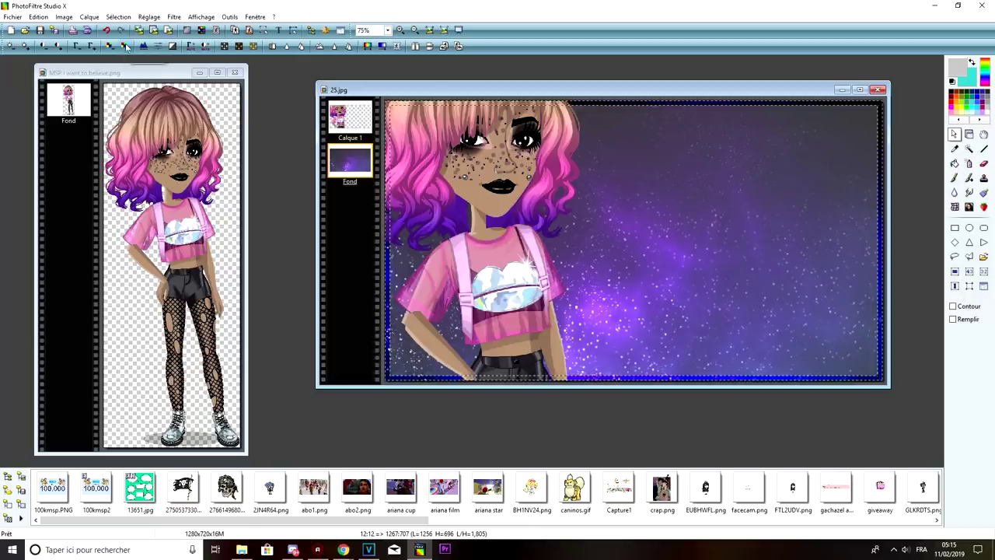
- Make the character layer active and hide the border selection
left_click(350, 117)
left_click(118, 16)
left_click(132, 28)
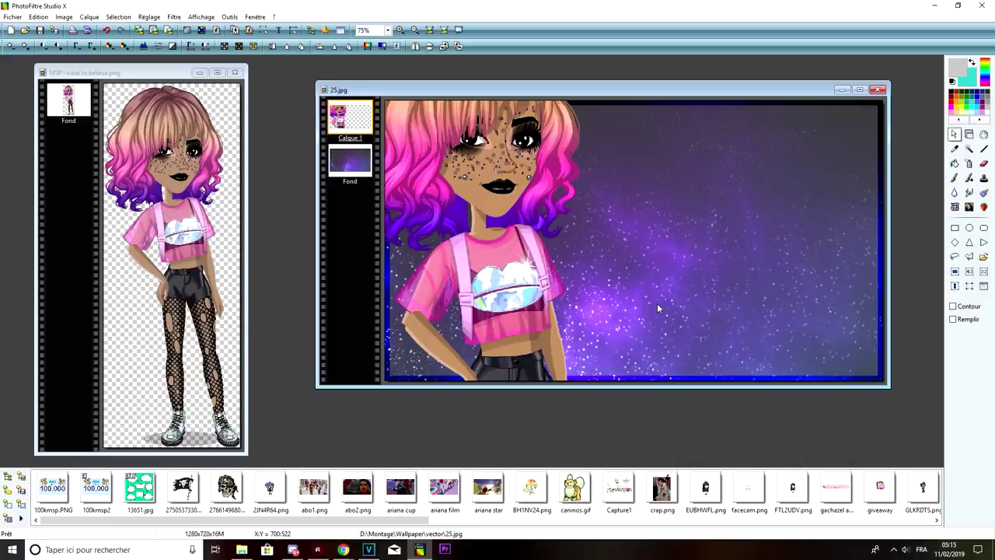
- Insert a new 1280 × 720 pixel layer with automatic transparency directly above the background layer
left_click(351, 161)
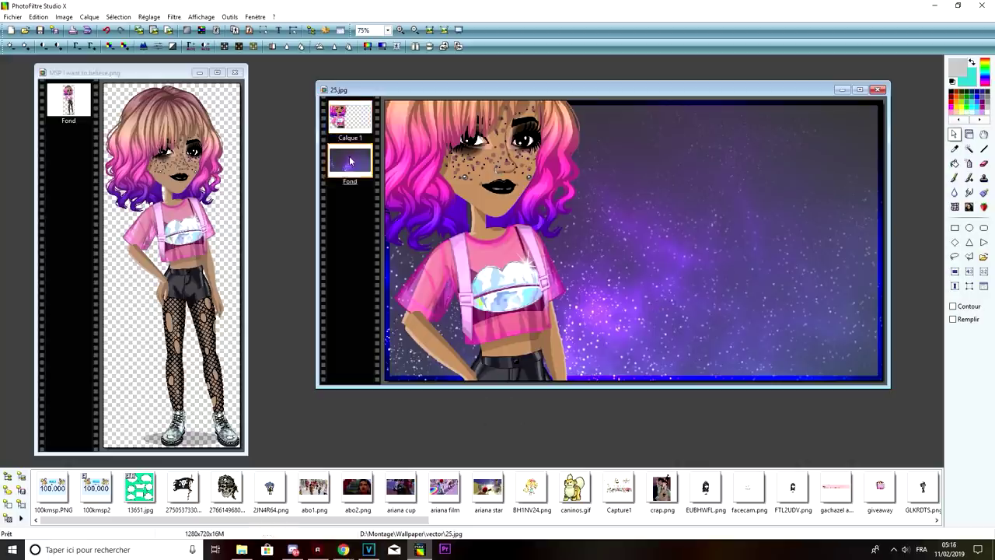
left_click(89, 17)
mouse_move(107, 31)
left_click(263, 29)
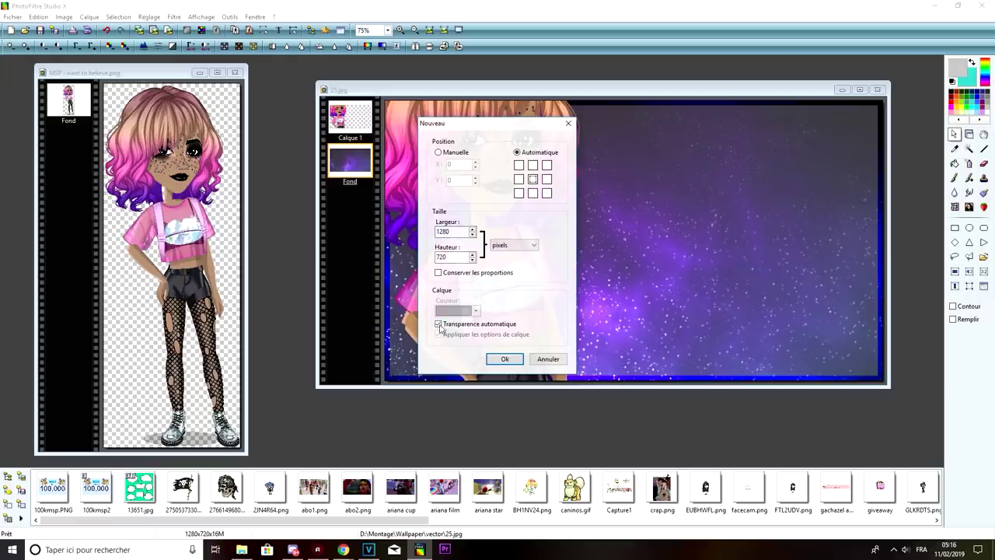
left_click(507, 360)
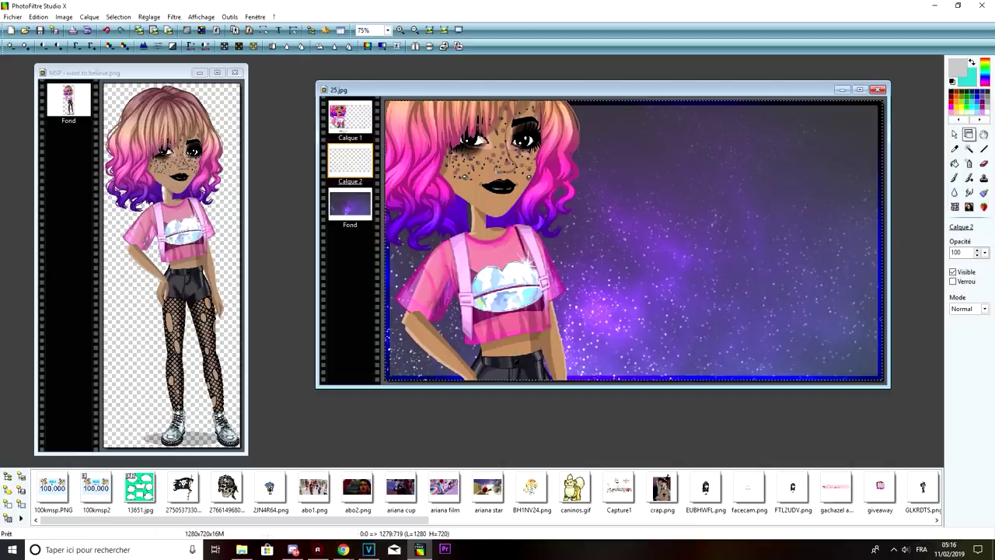
- Add the text "Comment" in the Morning Cake font and place it in the upper part of the background beside the character
left_click(279, 29)
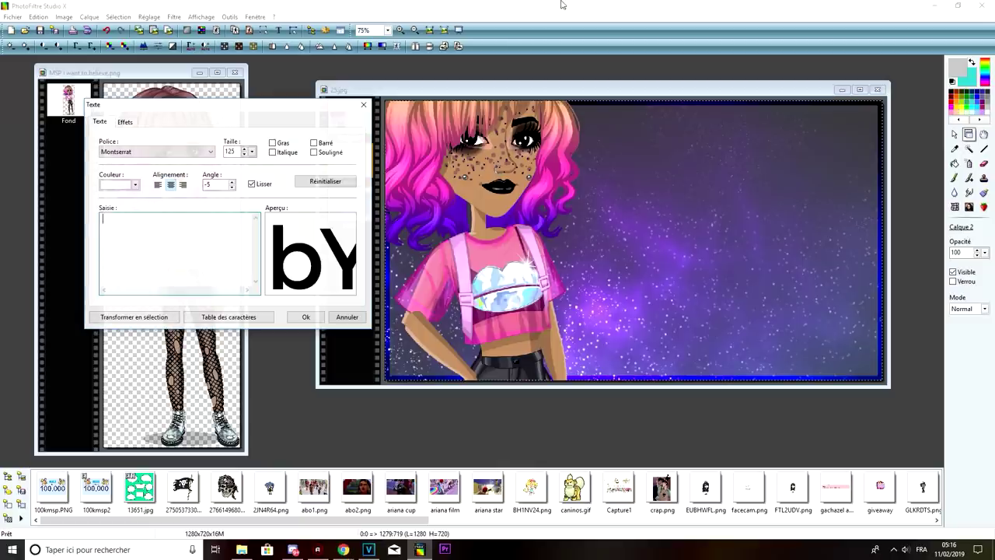
type("Comment")
left_click(166, 152)
left_click(167, 166)
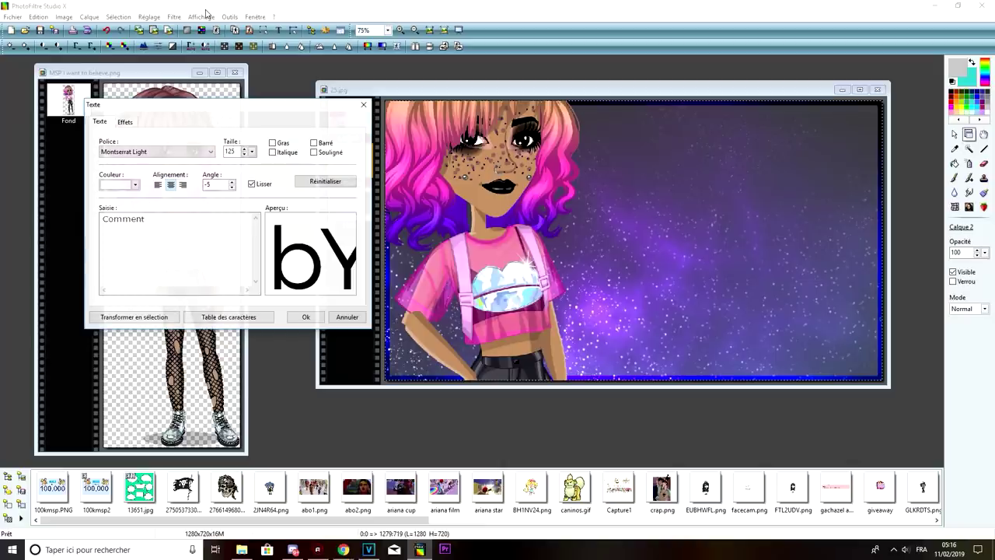
key("Down")
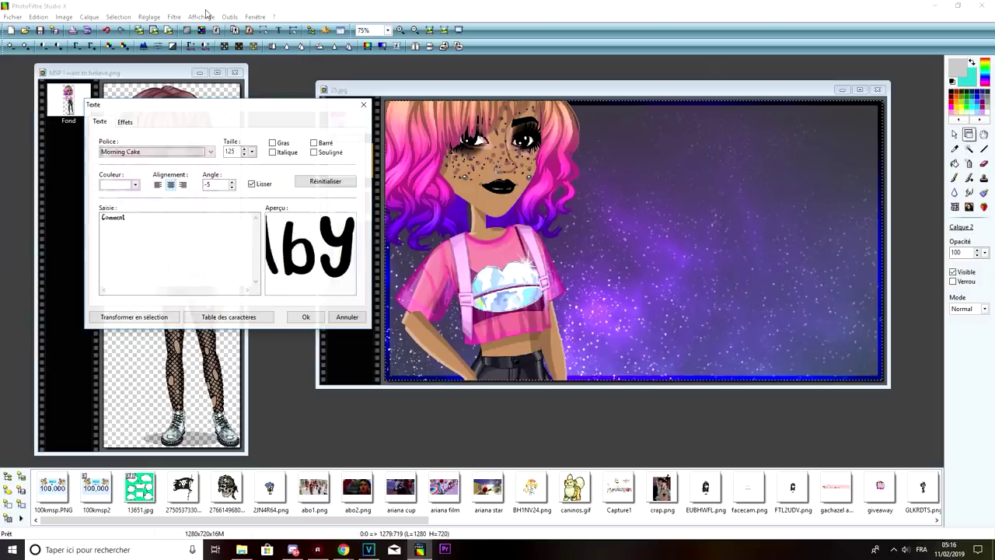
left_click(305, 316)
left_click_drag(653, 251, 739, 157)
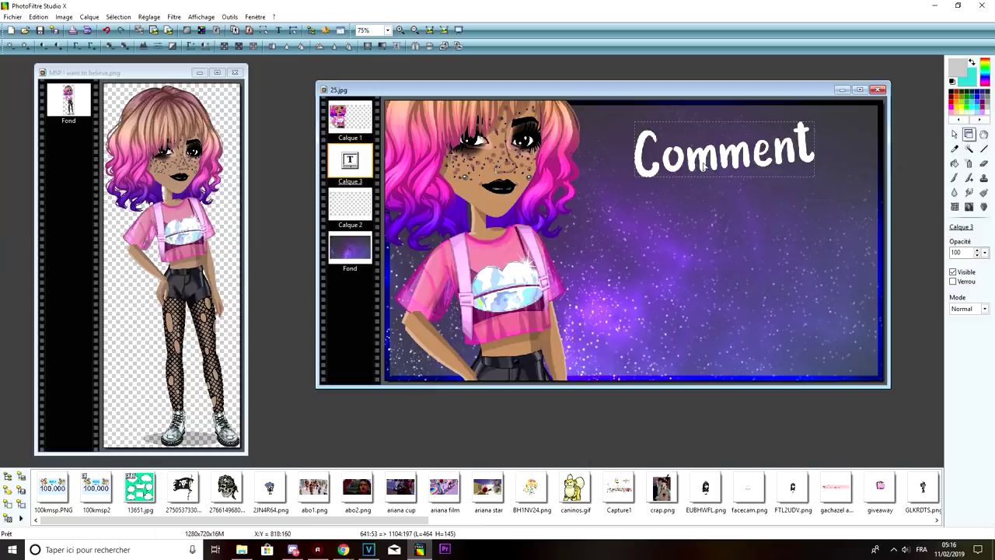
- Set the size of the "Comment" text to 150
left_click_drag(667, 90, 509, 92)
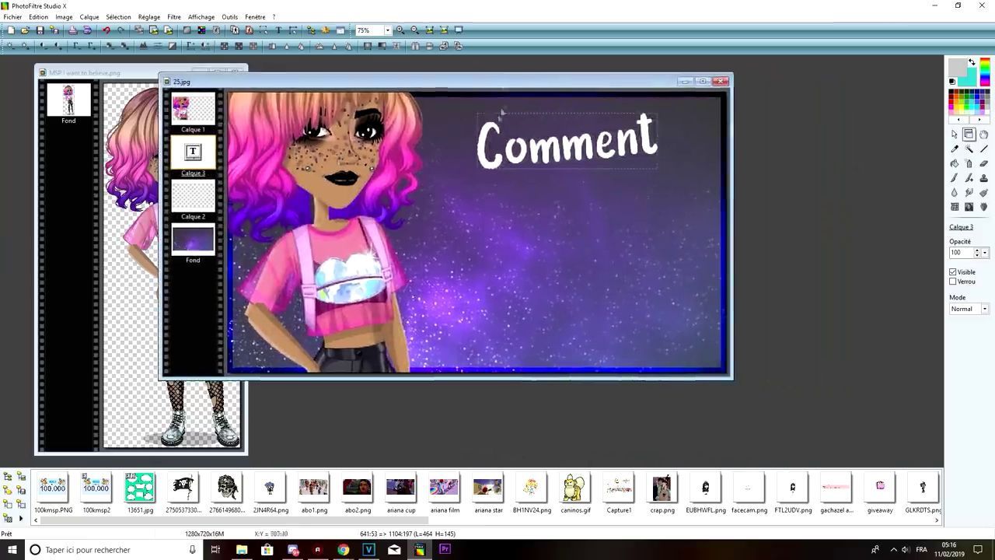
scroll(493, 139, "up", 1)
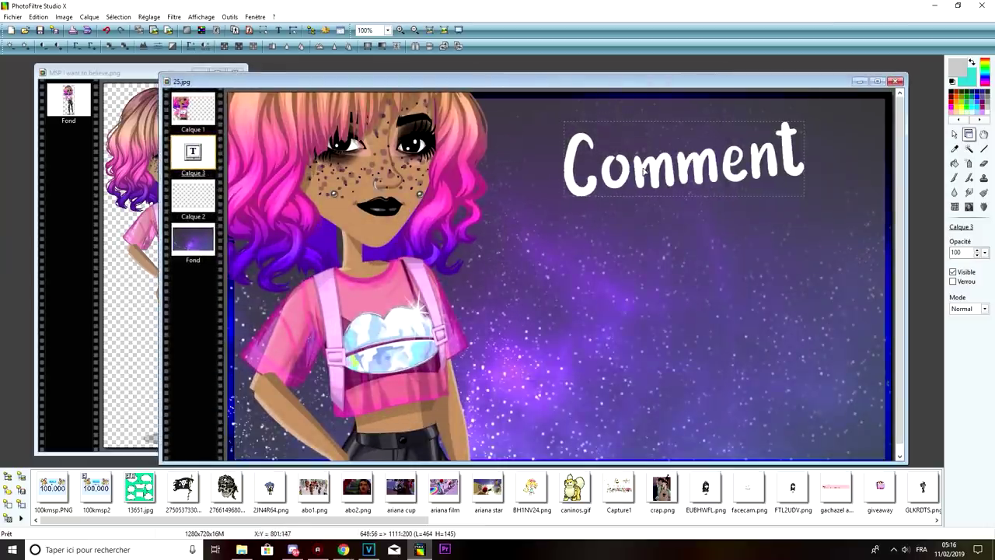
double_click(644, 171)
type("150")
left_click(307, 319)
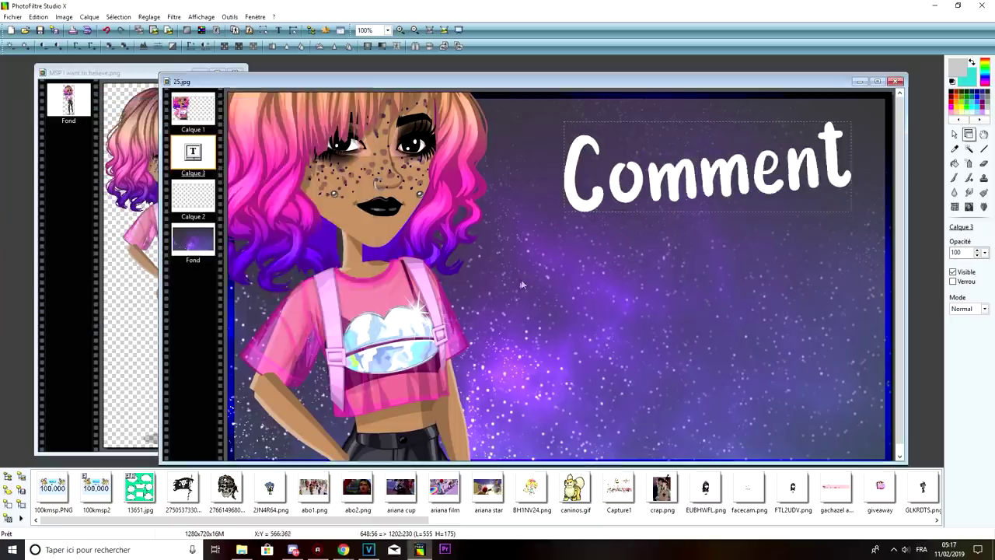
scroll(550, 187, "down", 1)
left_click(550, 162)
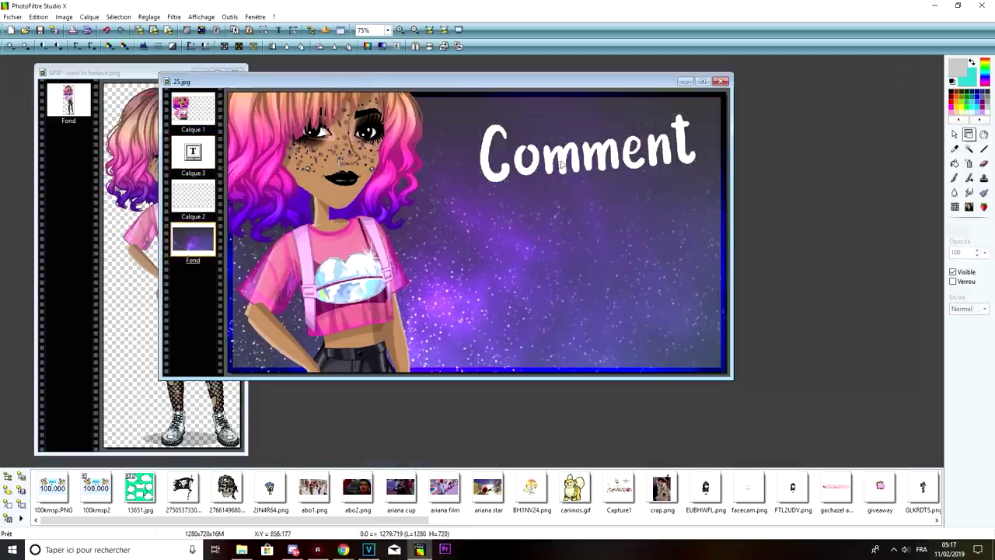
- Start a new text reading "je fais mes" and set its angle to 10
left_click(278, 29)
left_click_drag(143, 224, 42, 181)
type("je fais mes")
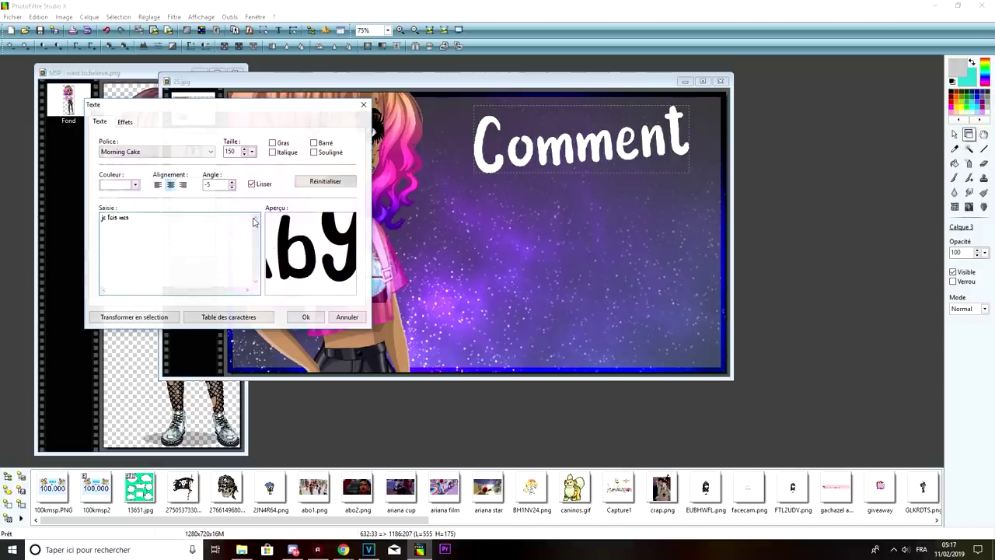
left_click_drag(213, 184, 199, 185)
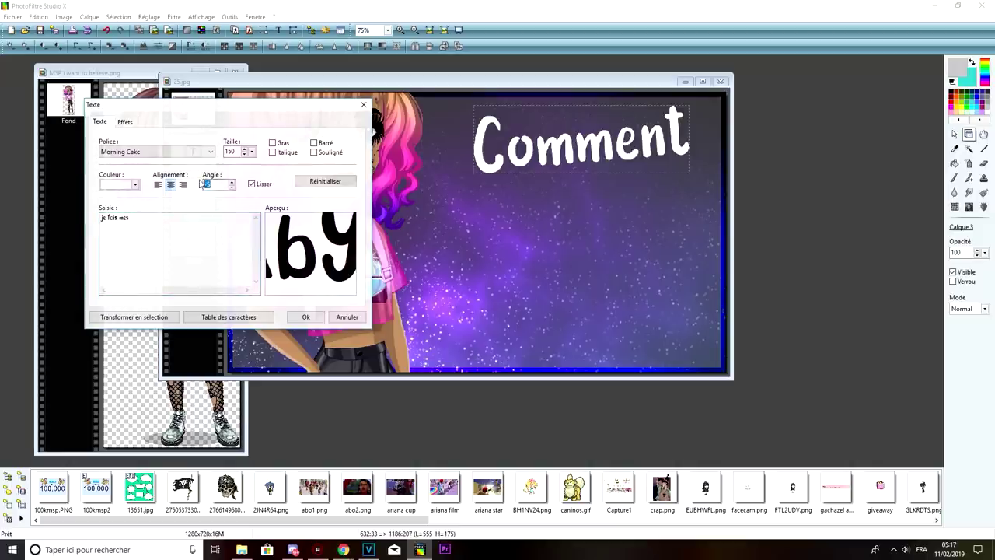
- Give the "je fais mes" text the Mustardy_PersonalUseOnly font and place it just below "Comment"
left_click(182, 151)
left_click(142, 178)
key("Down")
key("Down")
key("Down")
key("Down")
key("Down")
key("Down")
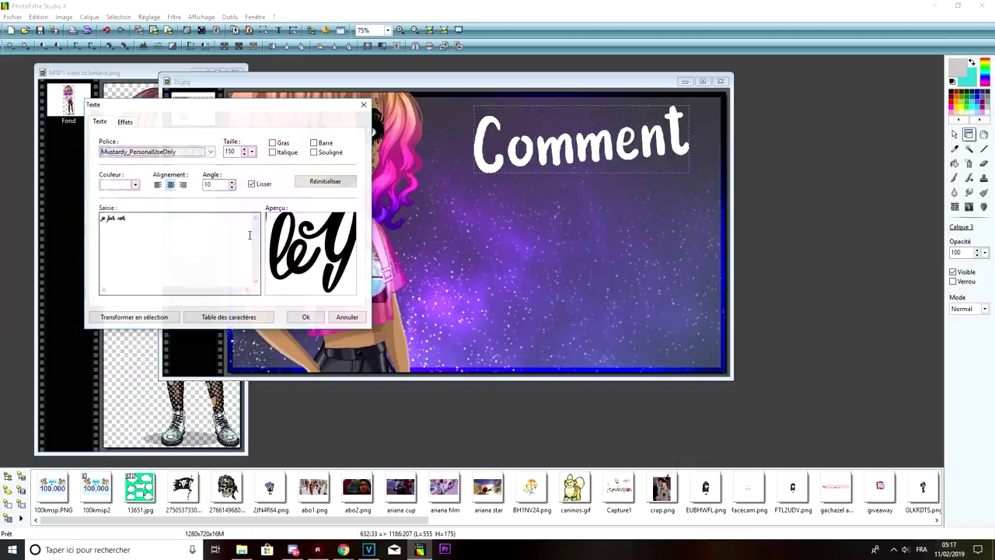
left_click(308, 318)
left_click_drag(505, 269, 599, 228)
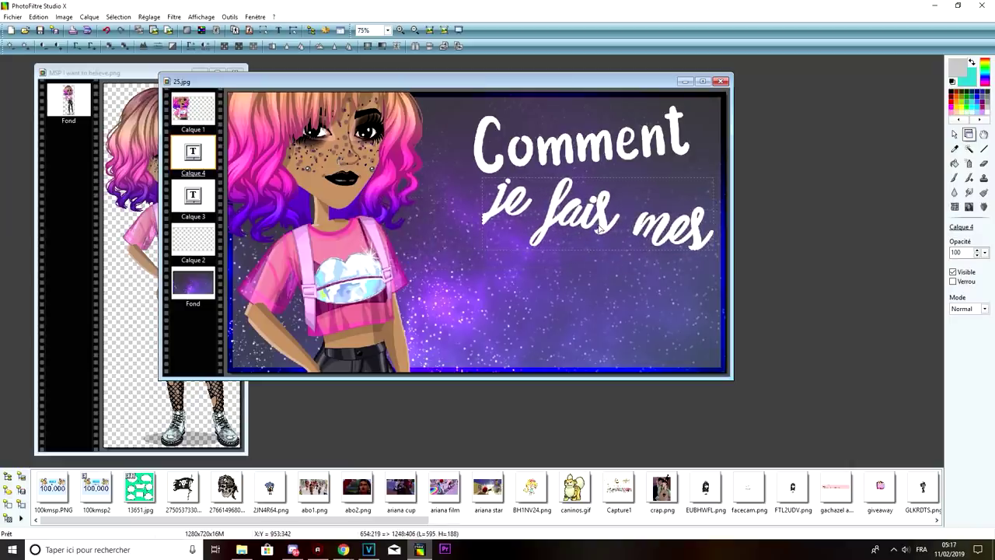
- Add a leading space to the "je fais mes" text and reposition it under "Comment"
double_click(598, 228)
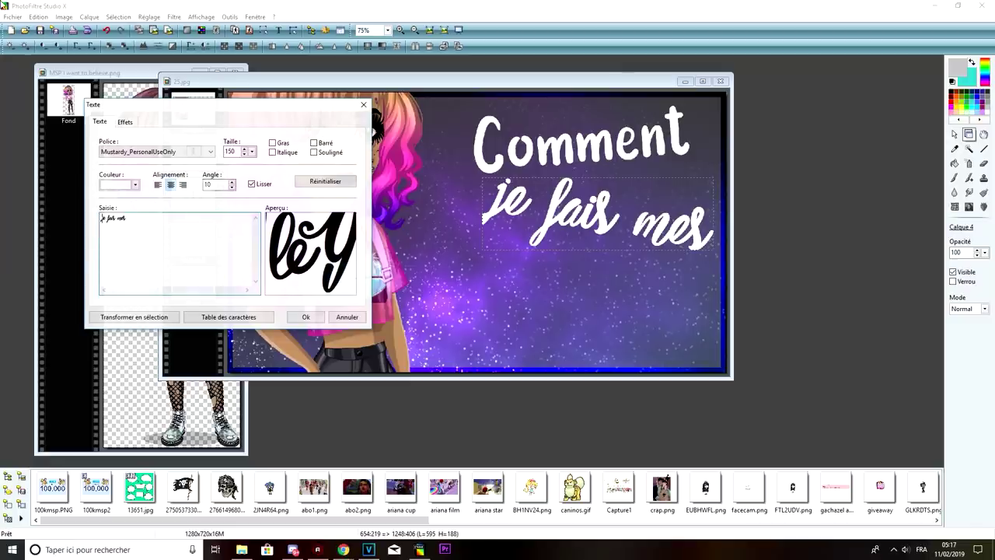
left_click(307, 317)
left_click_drag(554, 223, 555, 220)
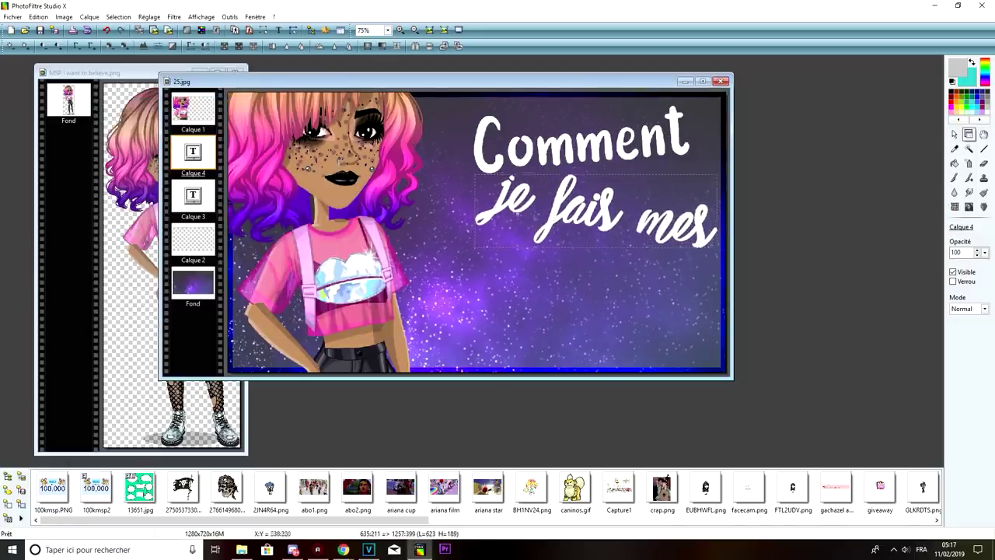
- Add the text "miniatures" in the Mylandia font at an angle of -3 and place it below "je fais mes"
left_click(278, 30)
key("BackSpace")
type("miniatures")
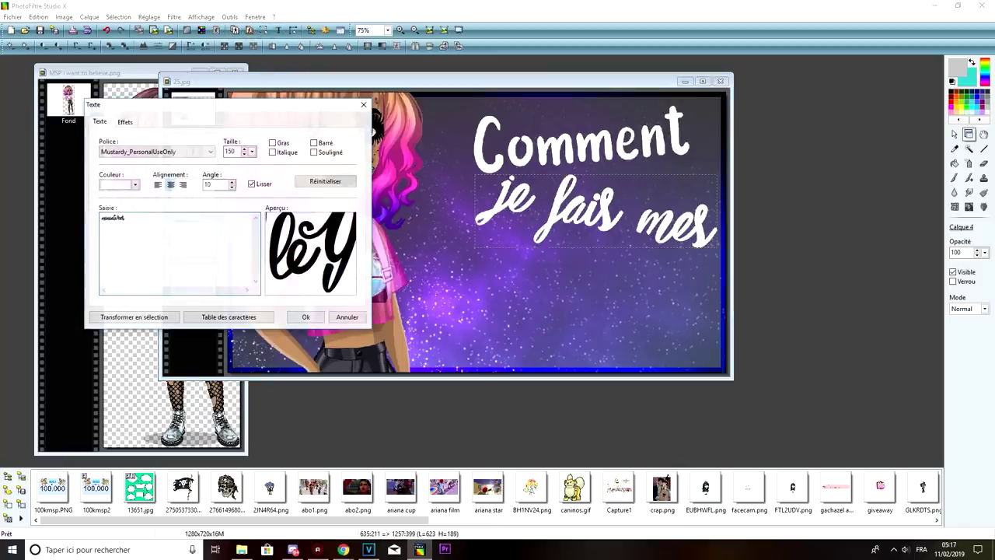
left_click(173, 152)
left_click(124, 179)
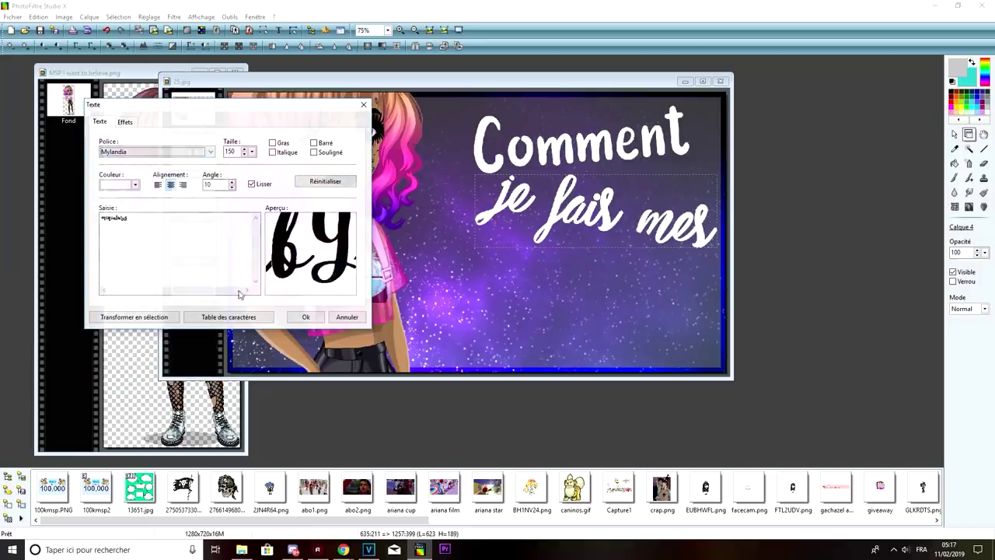
double_click(210, 184)
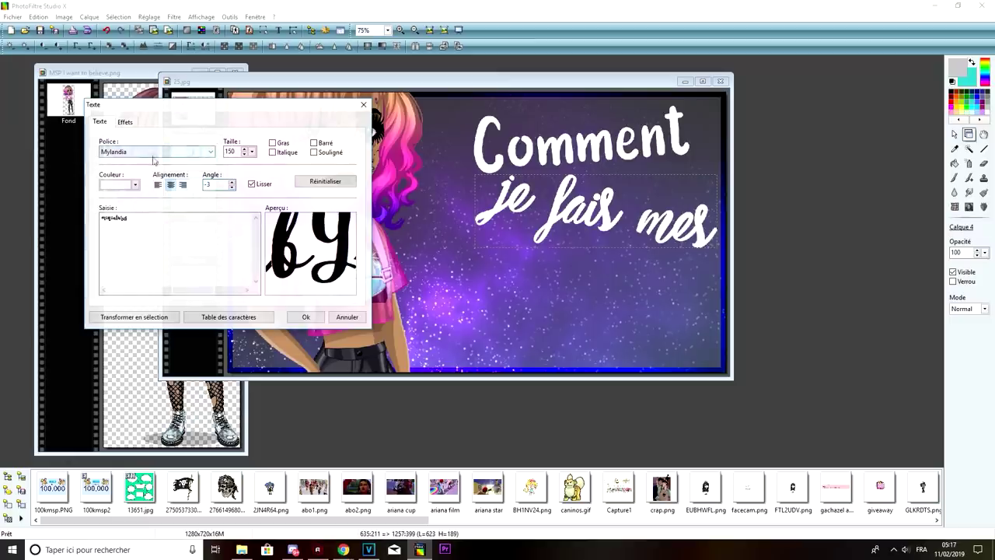
key("Return")
left_click_drag(497, 218, 565, 261)
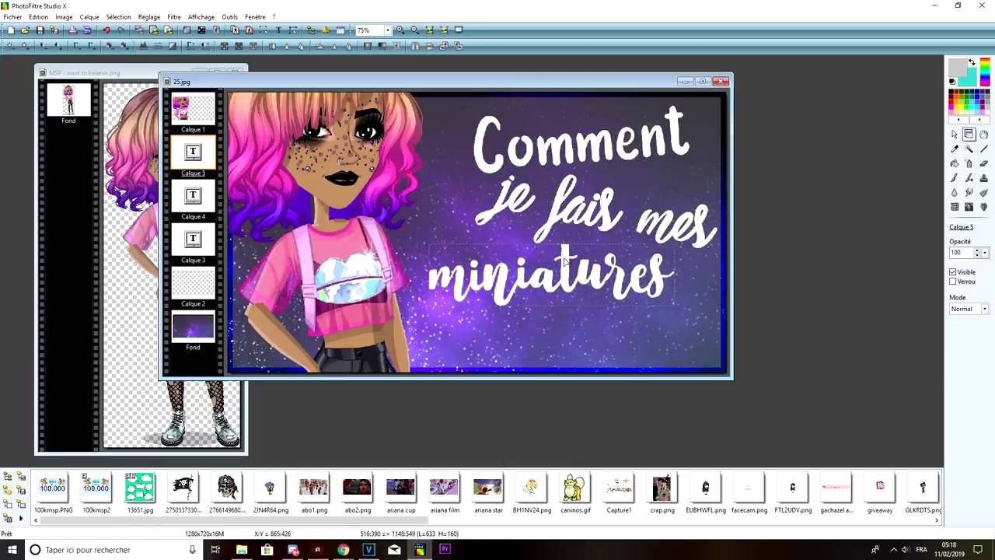
- Change the third text line to "MINIATURES" in capitals, with the Sunset Boulevard font and an angle of 0
double_click(565, 262)
left_click(156, 151)
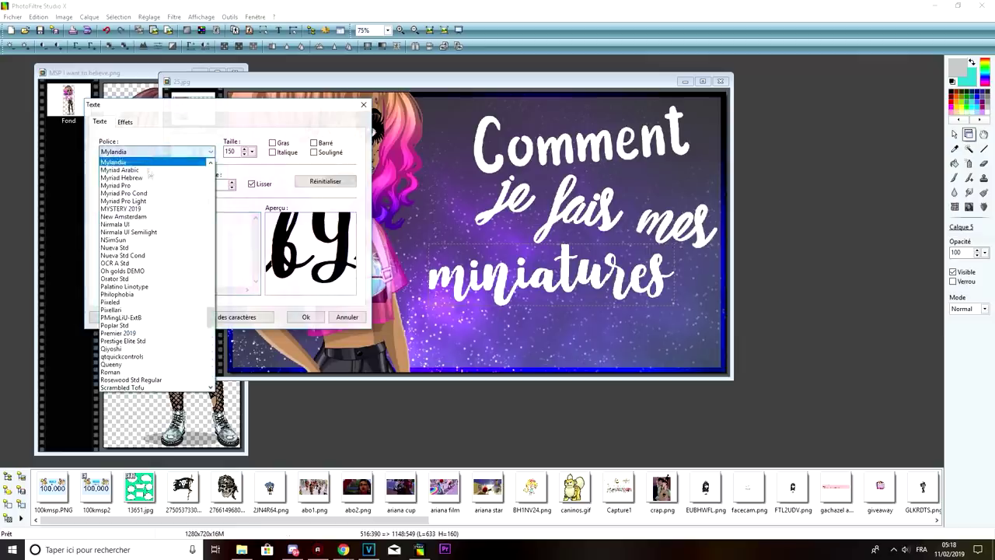
left_click(151, 177)
left_click(305, 317)
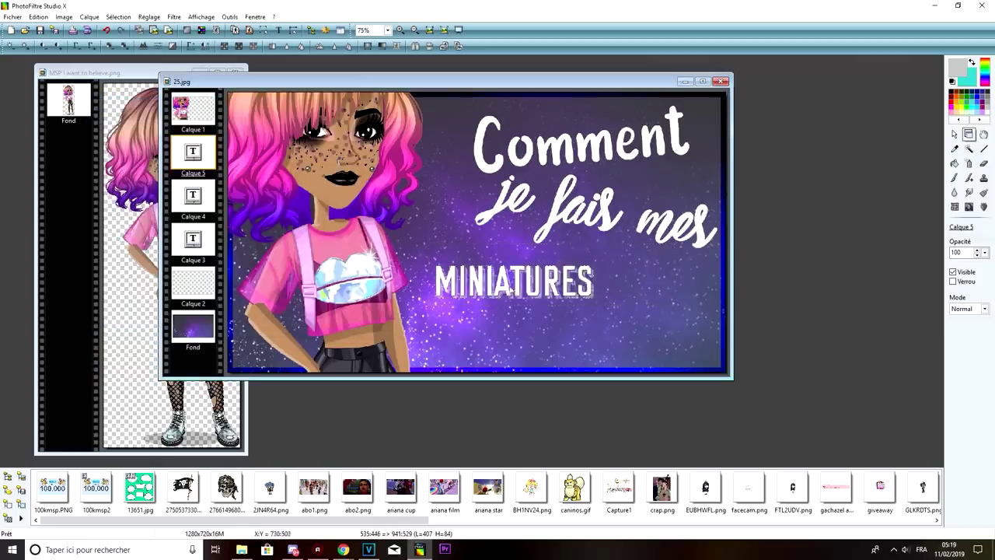
- Enlarge the "MINIATURES" text to size 150 and position it under "je fais mes"
double_click(546, 292)
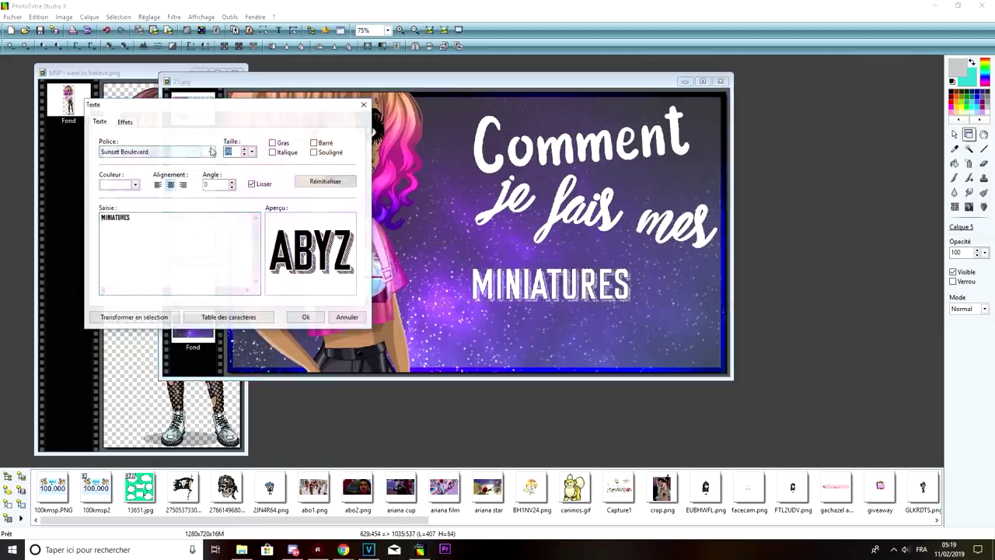
scroll(211, 151, "down", 2)
left_click(306, 316)
double_click(542, 289)
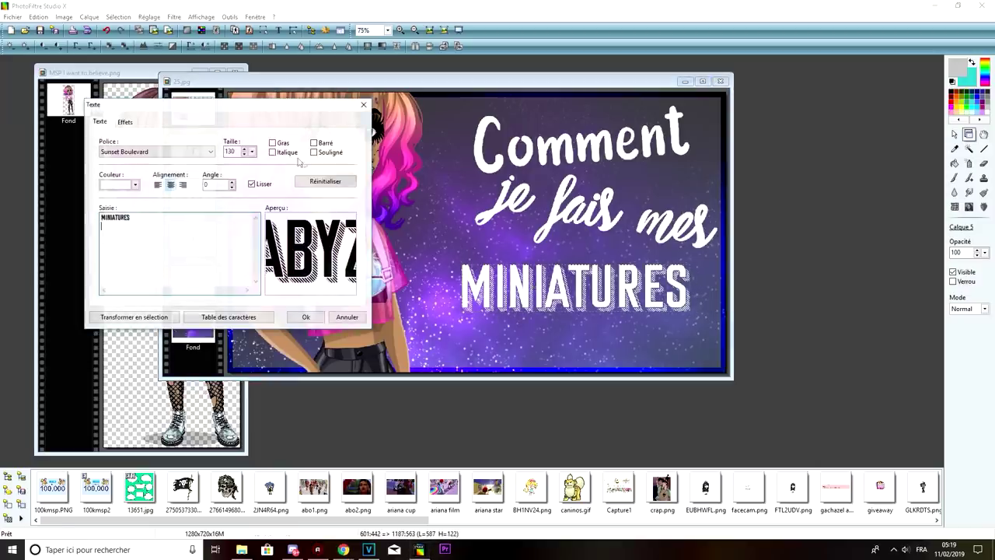
double_click(231, 151)
type("150")
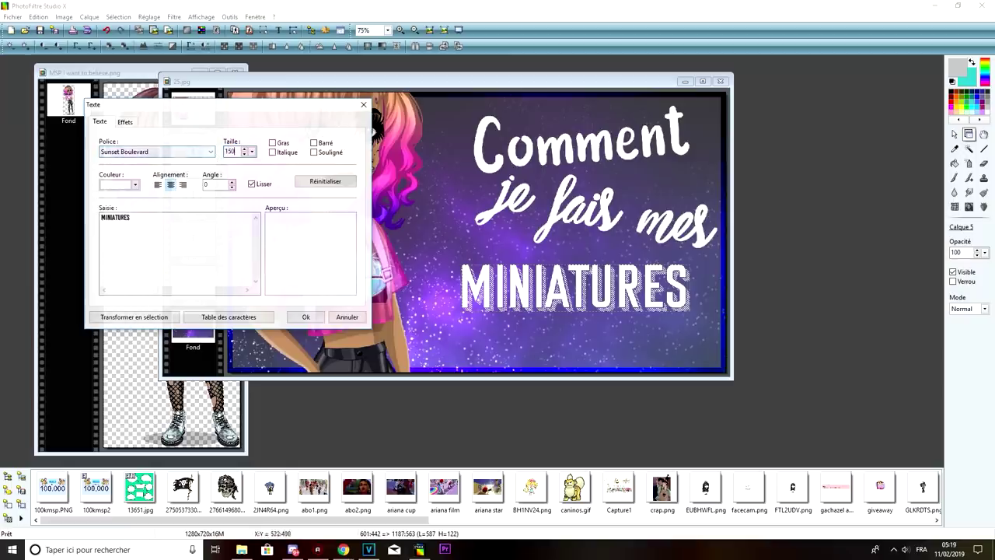
left_click(304, 319)
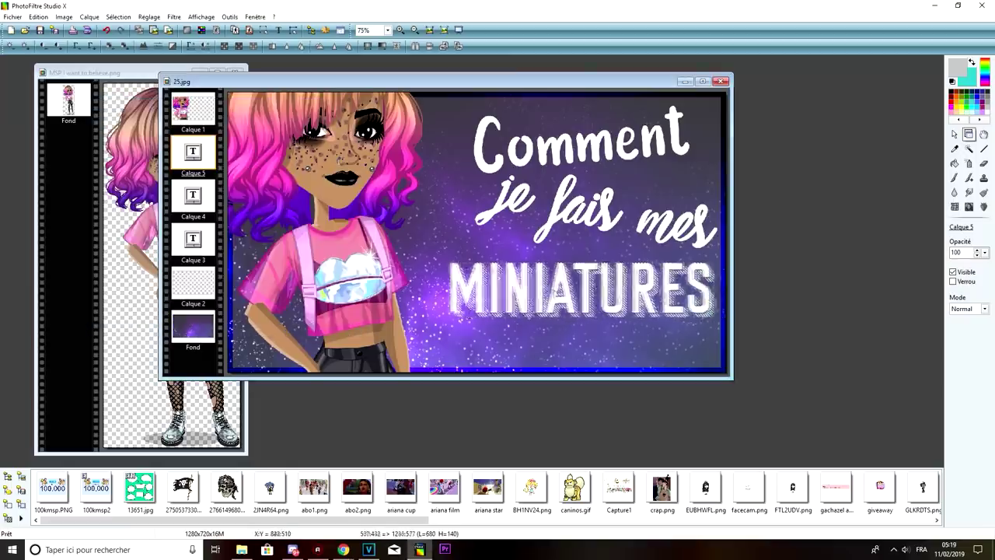
left_click_drag(539, 293, 543, 294)
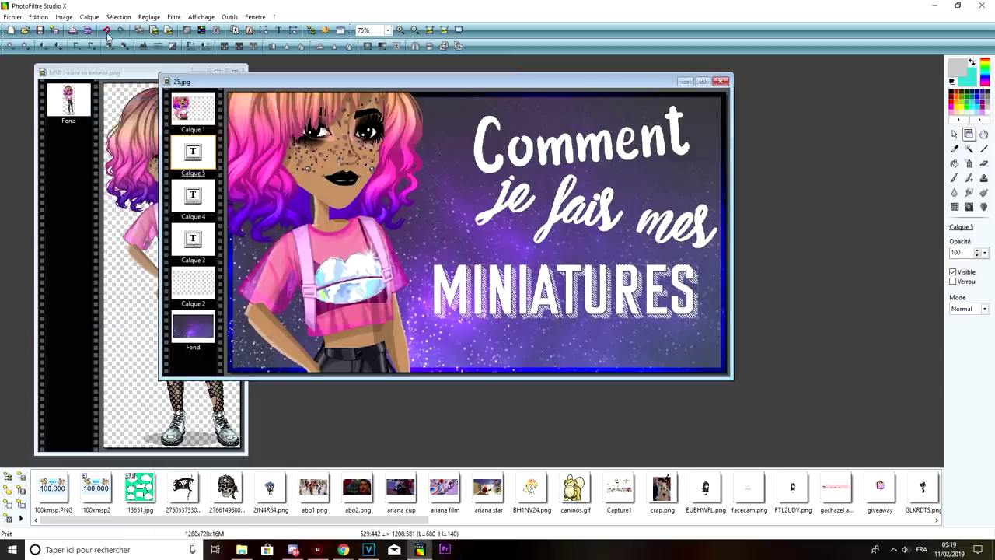
- Reapply the "MINIATURES" text with a trailing space and shift "je fais mes" slightly to the left
double_click(193, 152)
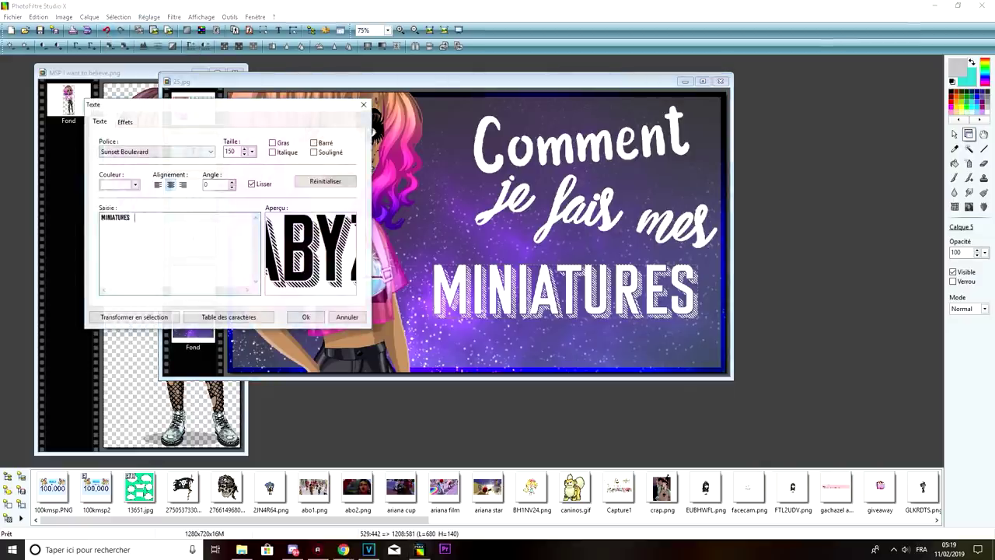
left_click(304, 317)
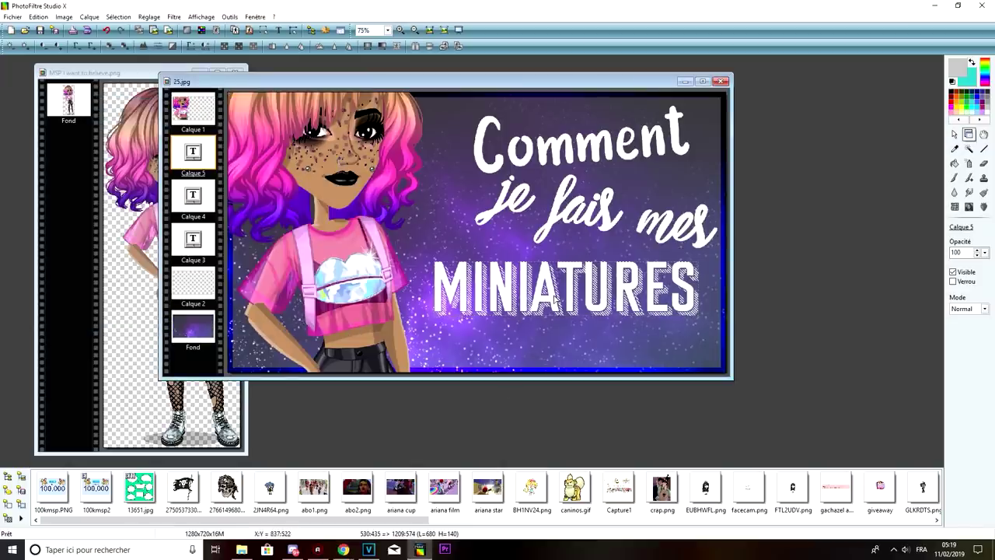
left_click_drag(566, 222, 558, 225)
- Move the character layer below the three text layers, and merge each text layer down into it
left_click(190, 117)
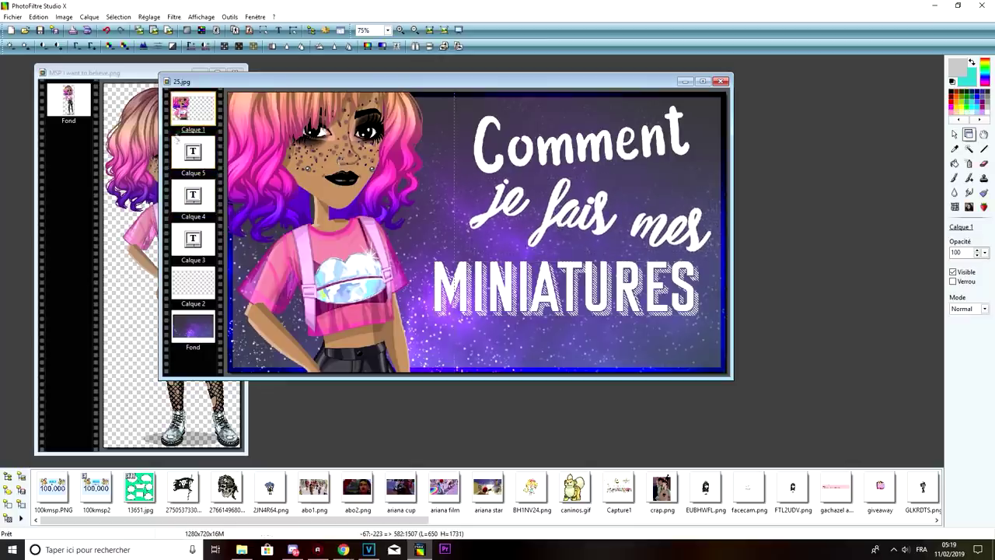
left_click_drag(181, 107, 203, 248)
left_click(196, 200)
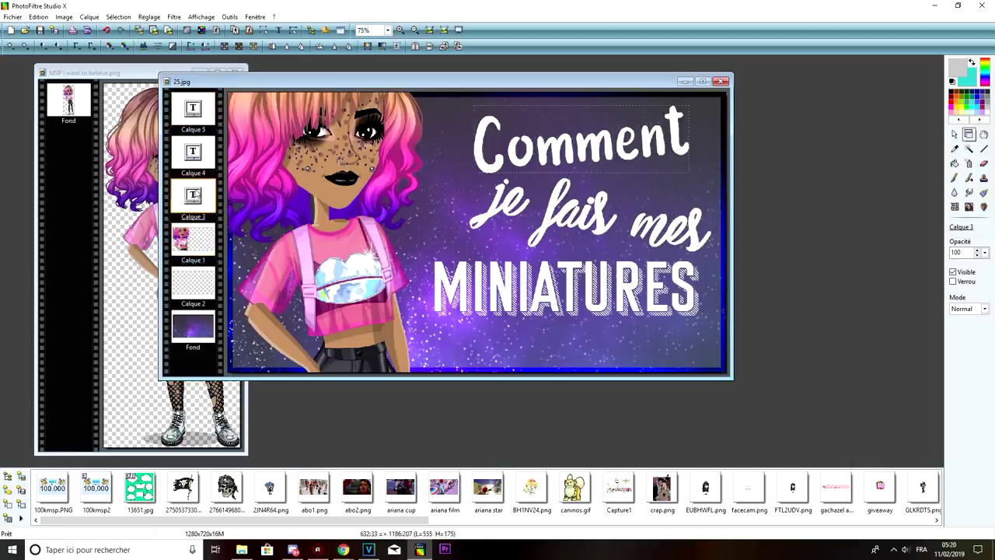
right_click(196, 201)
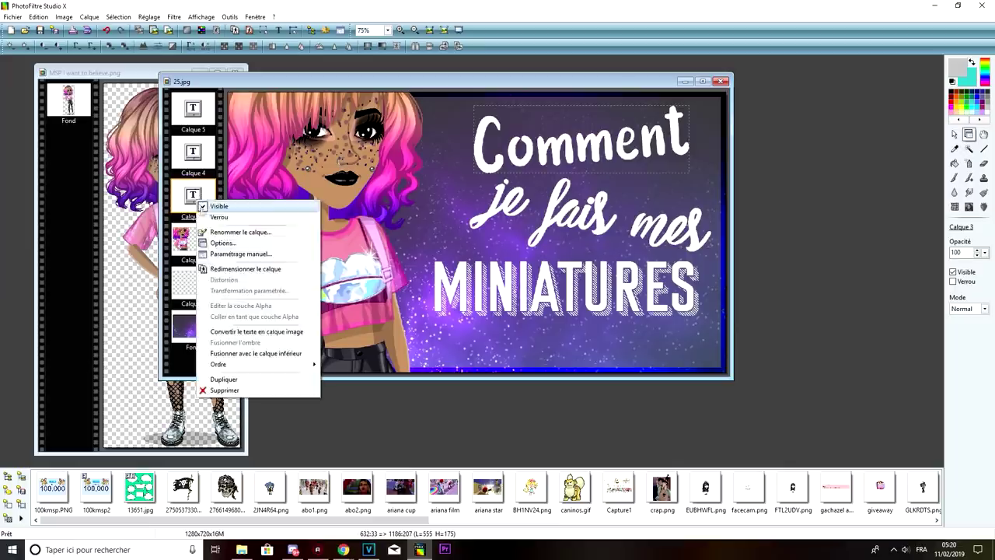
left_click(233, 345)
right_click(205, 171)
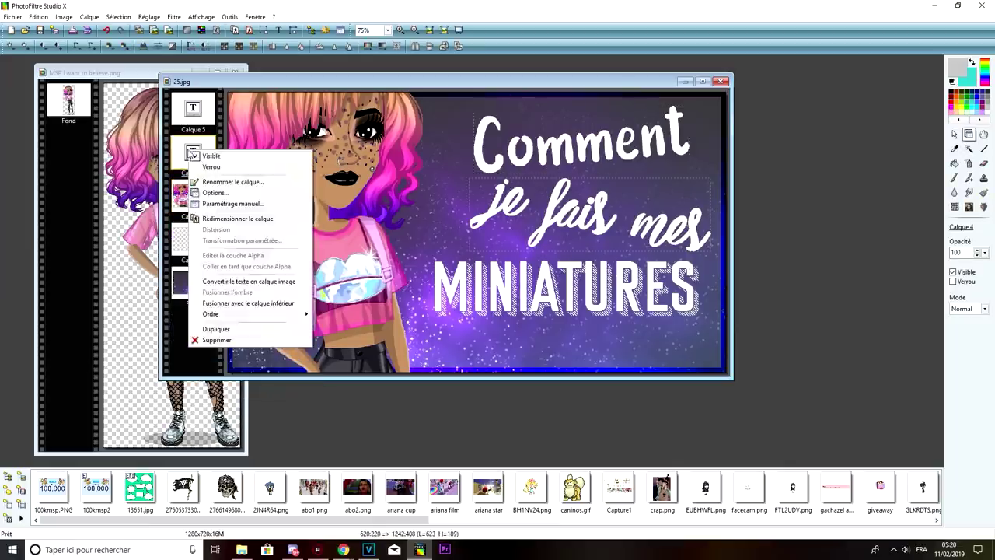
left_click(233, 306)
left_click(193, 109)
right_click(193, 109)
left_click(234, 260)
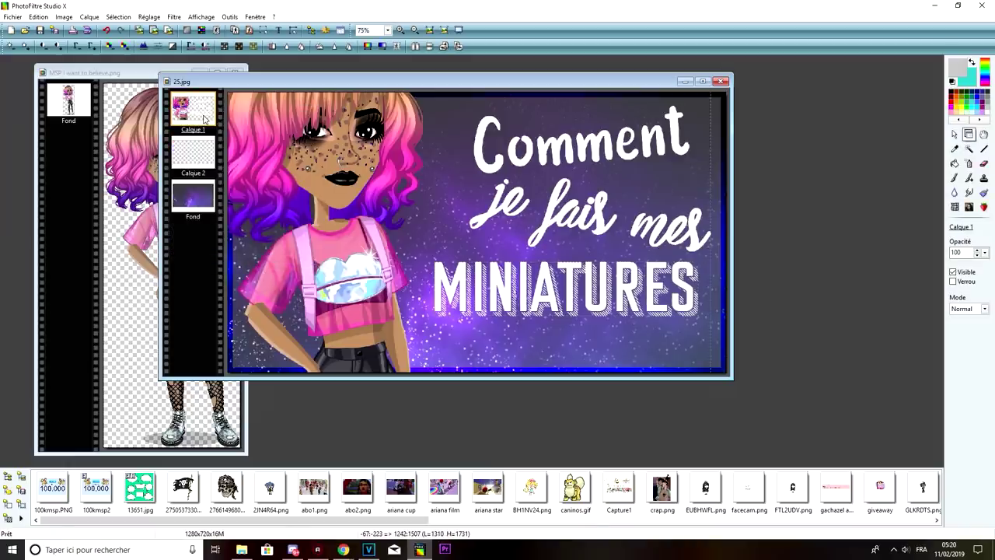
- Select the contents of the character-and-title layer and dilate the selection by a width of 5
left_click(195, 157)
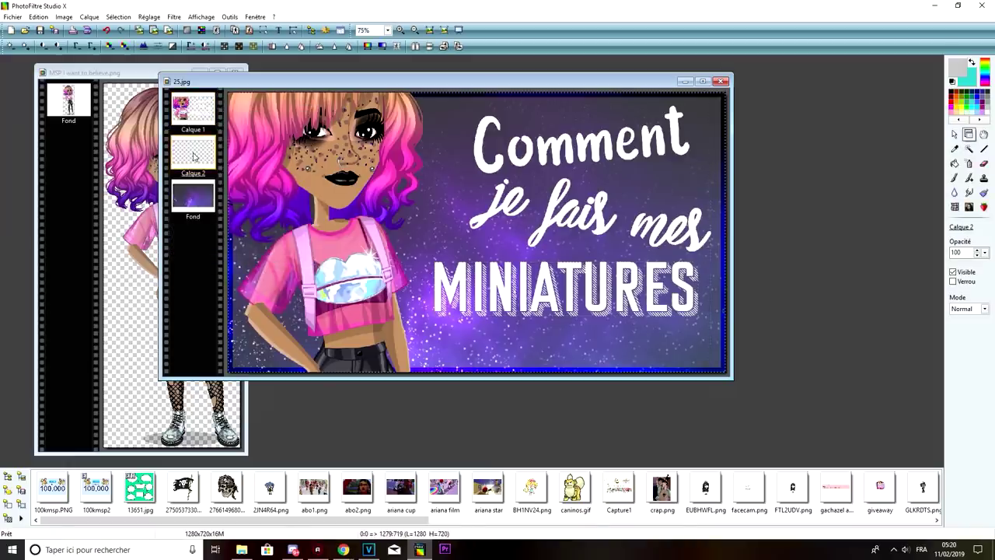
left_click(196, 113)
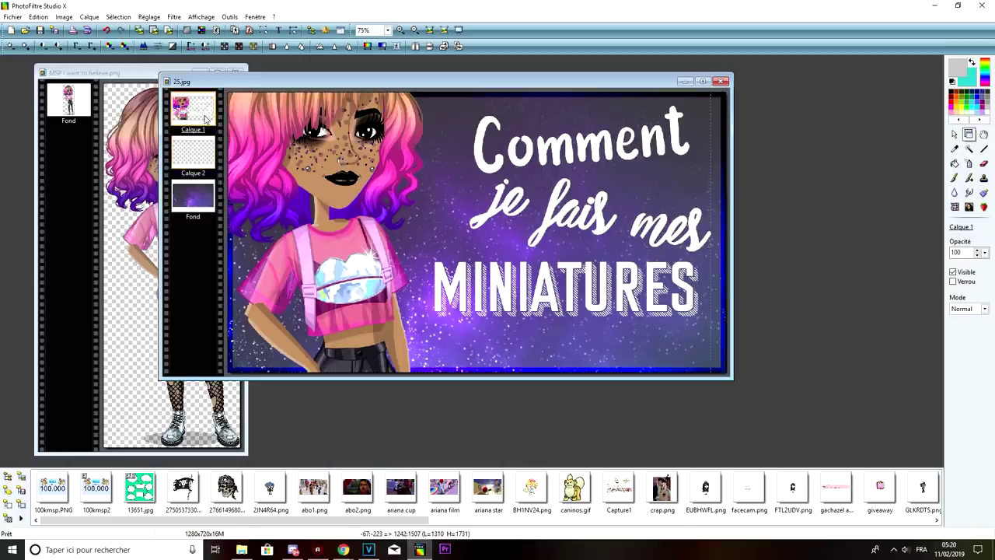
left_click(119, 16)
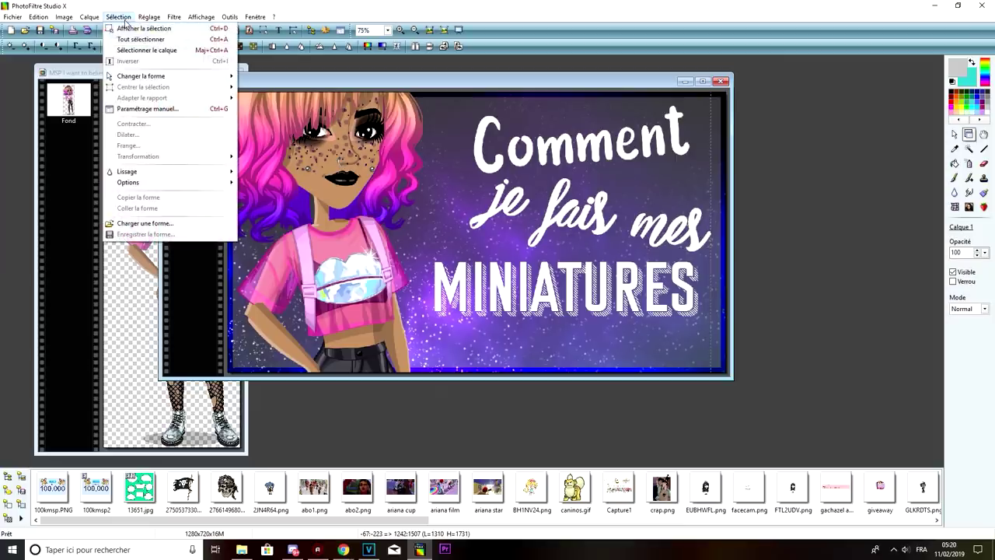
left_click(153, 50)
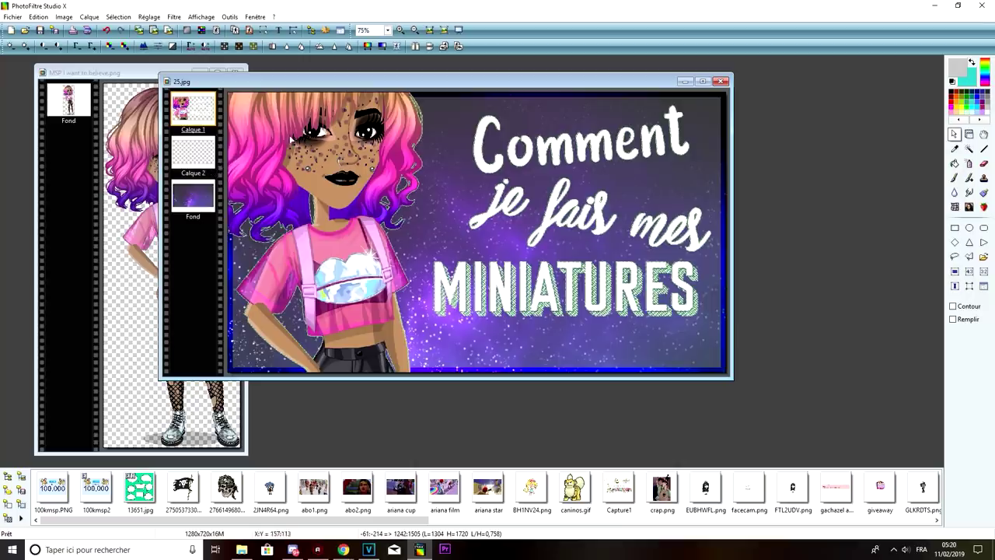
left_click(115, 17)
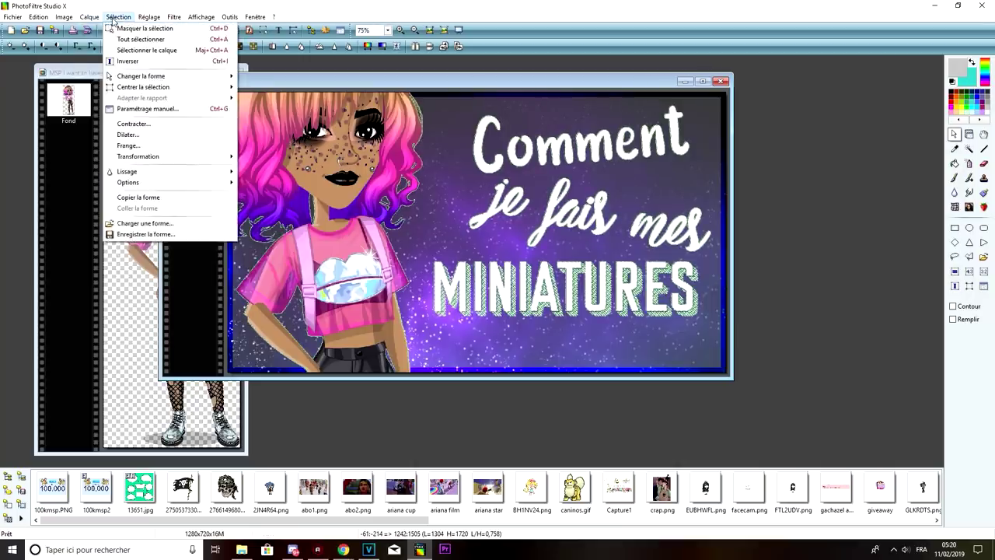
left_click(153, 134)
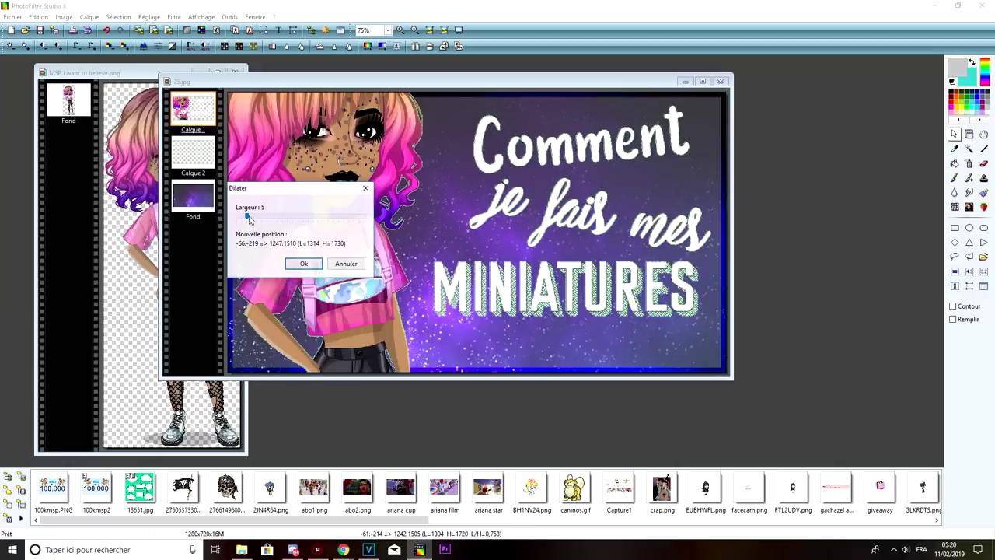
left_click(301, 264)
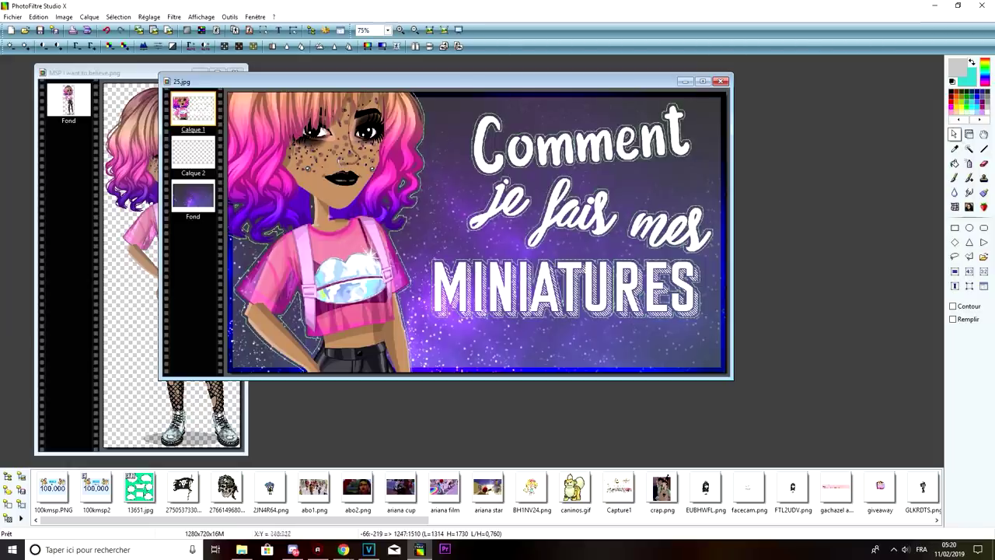
- Fill the selection on the empty Calque 2 layer with a gradient using dark blue for both colours at 100% opacity
left_click(199, 162)
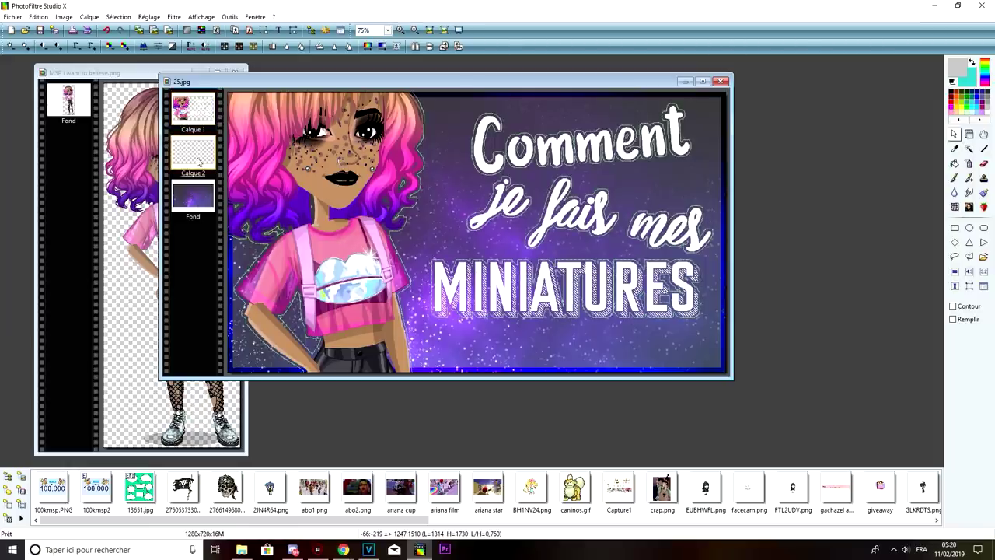
left_click(382, 46)
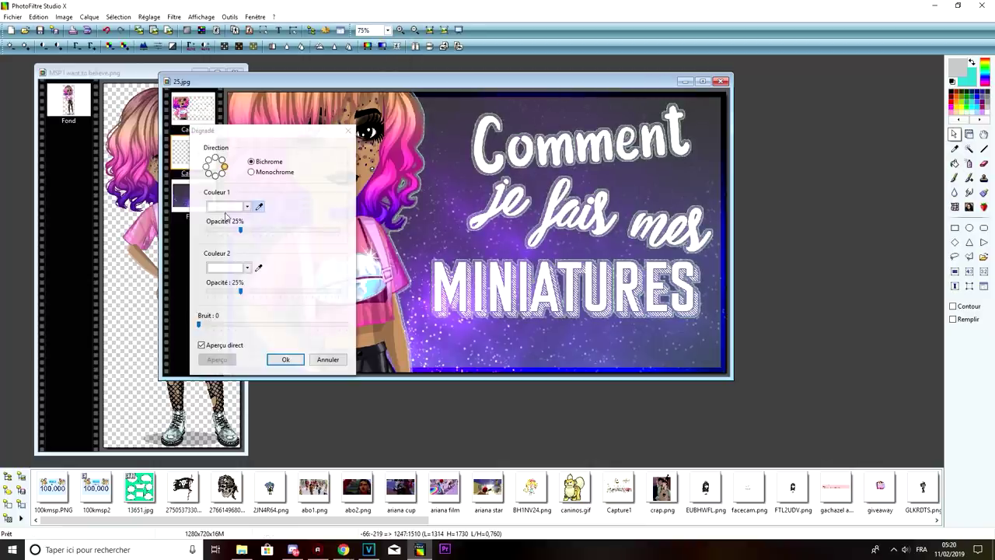
left_click_drag(293, 140, 828, 184)
left_click_drag(774, 275, 906, 279)
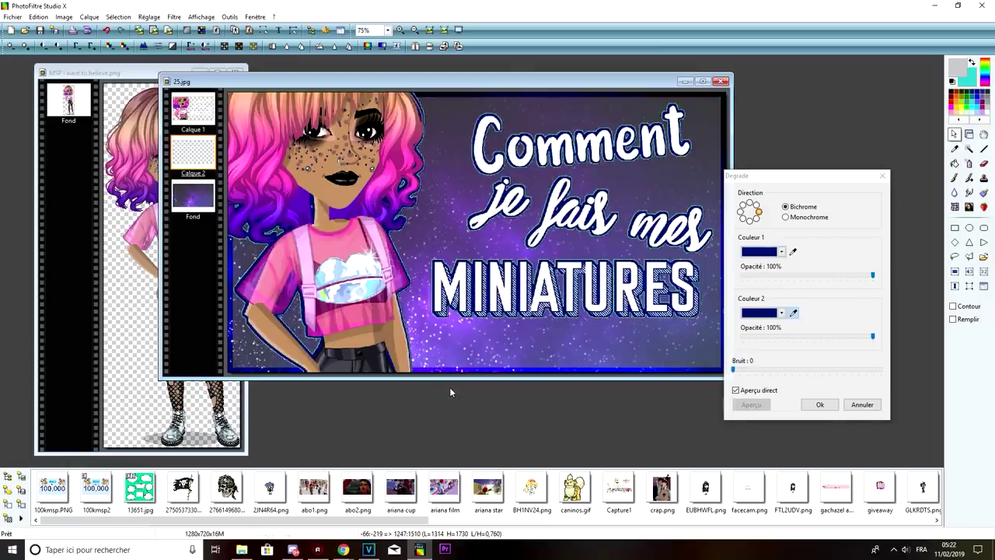
left_click(818, 404)
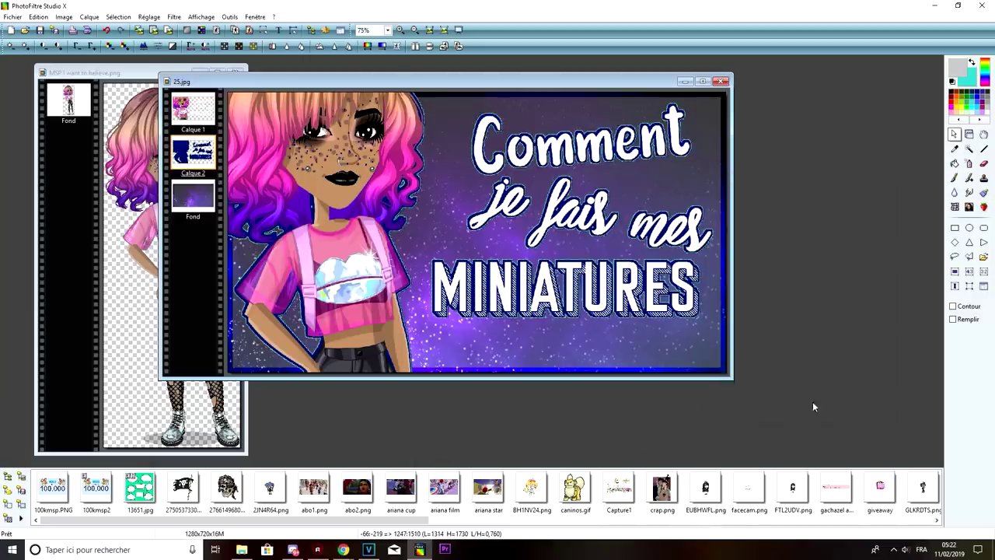
- Add a black drop shadow to the dark blue outline layer, Calque 2, through its layer options
right_click(192, 154)
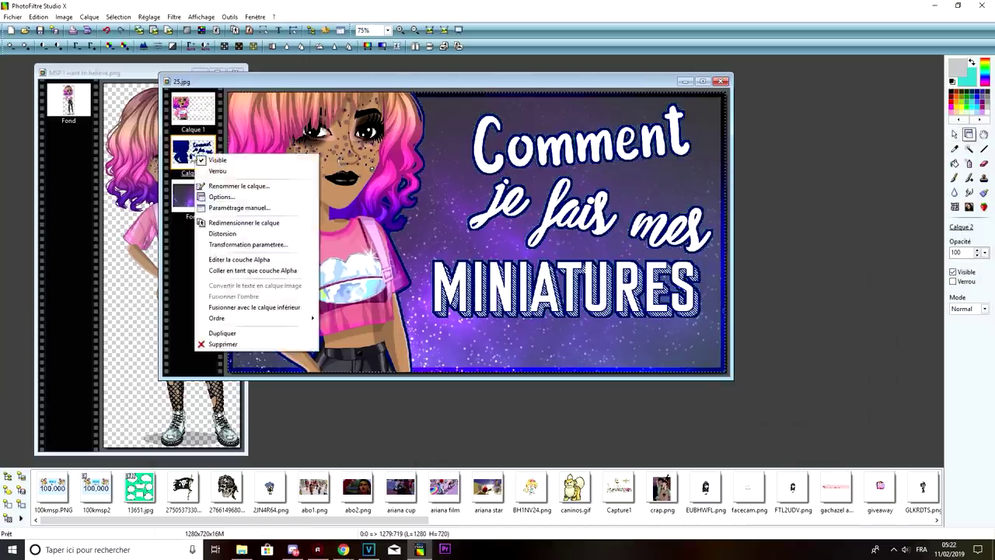
left_click(196, 159)
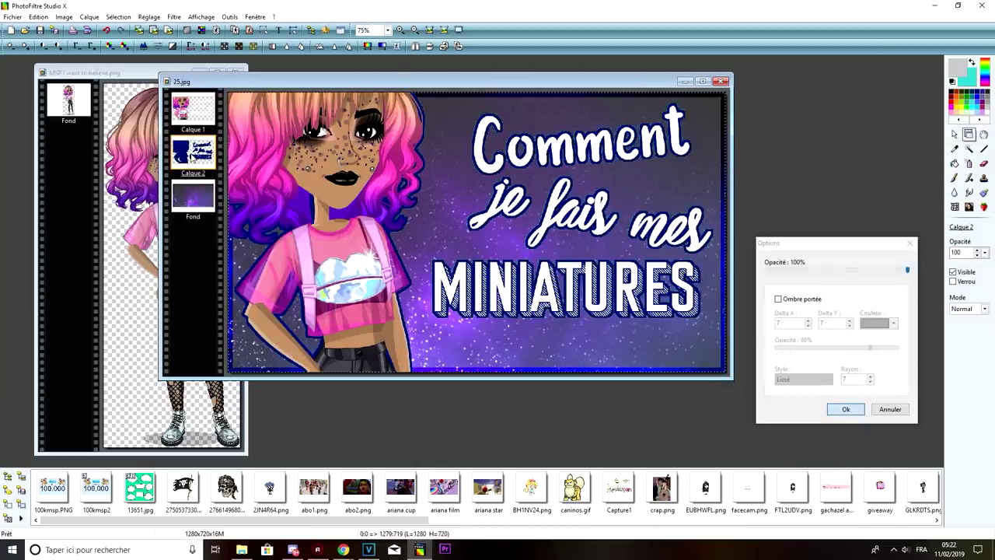
left_click(808, 304)
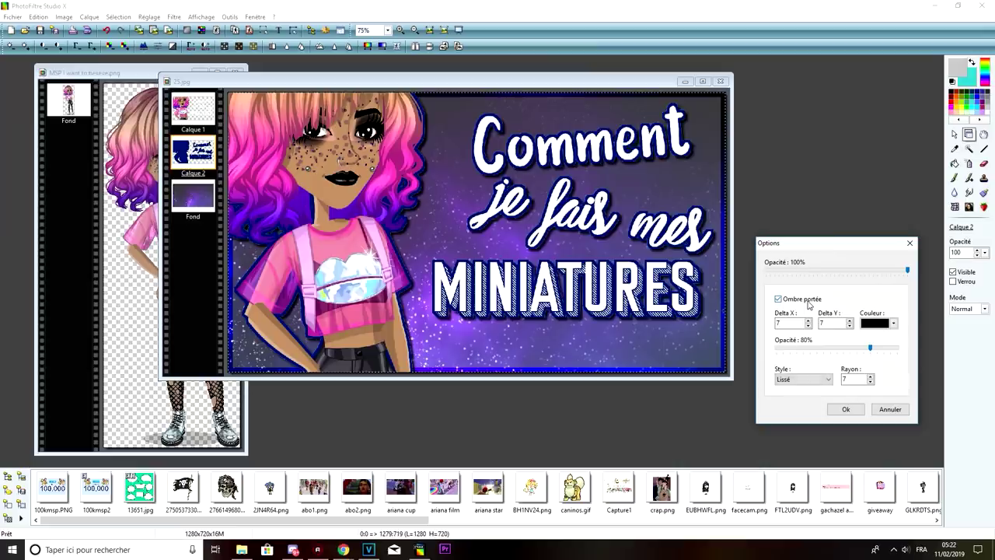
left_click(846, 409)
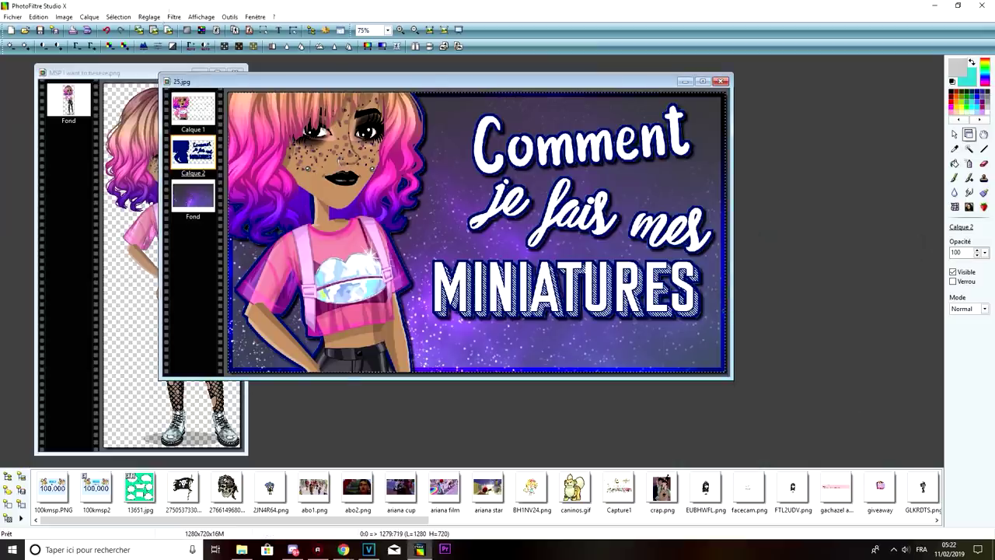
- Hide the selection outline around the character and title
left_click(155, 16)
left_click(124, 26)
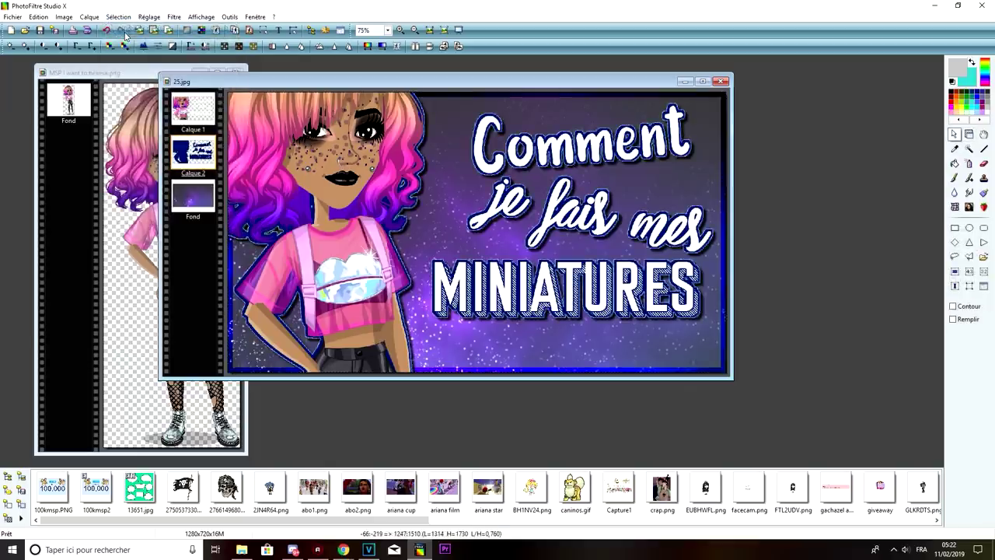
left_click(128, 17)
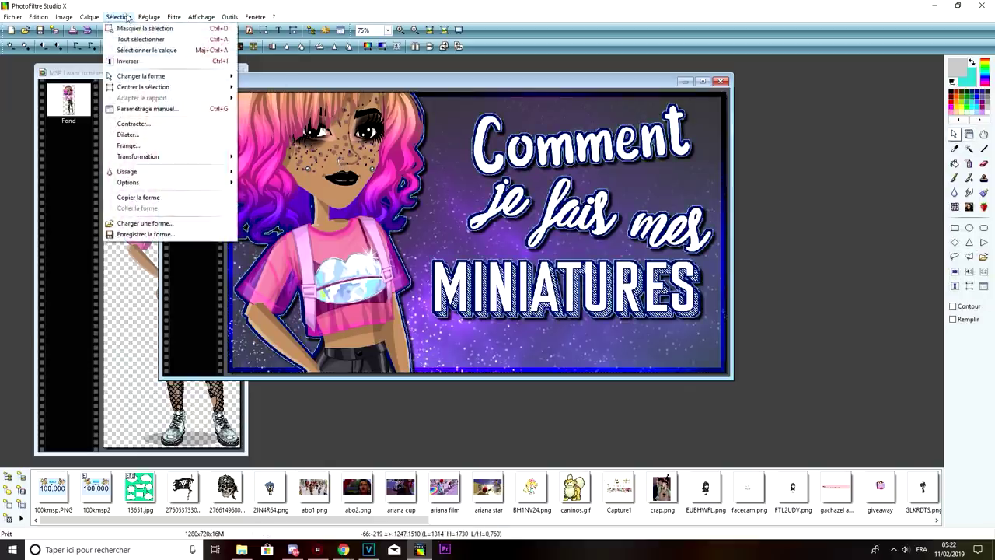
left_click(138, 28)
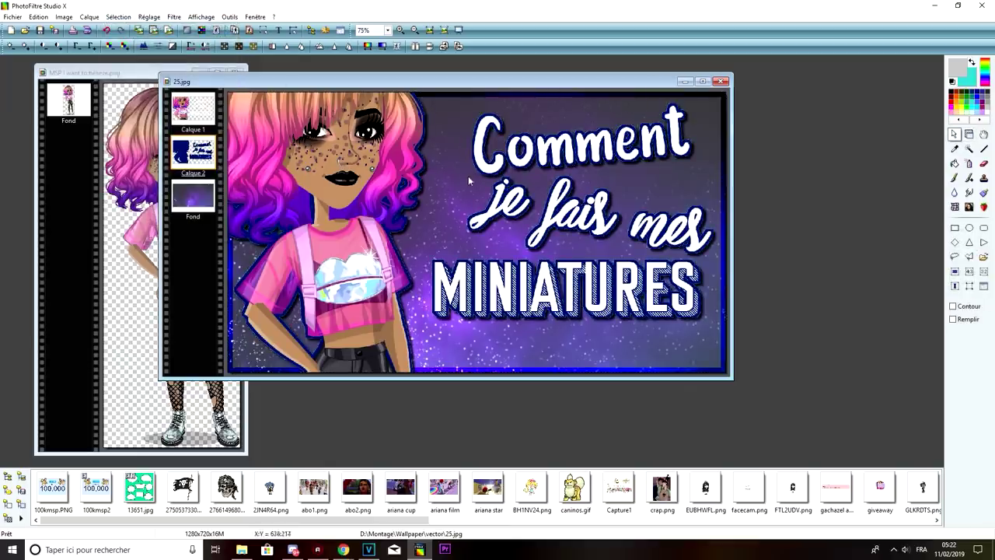
scroll(513, 201, "down", 2)
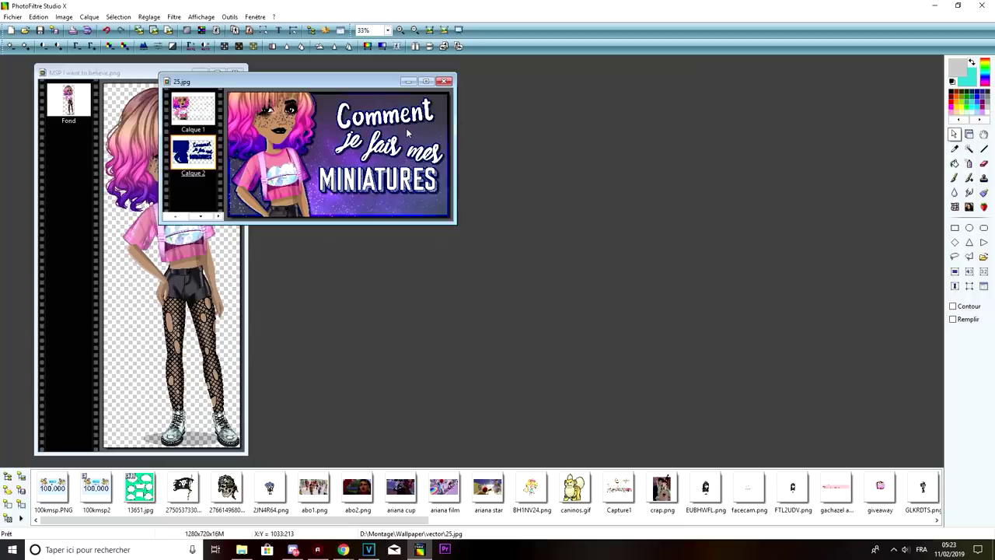
scroll(381, 180, "up", 1)
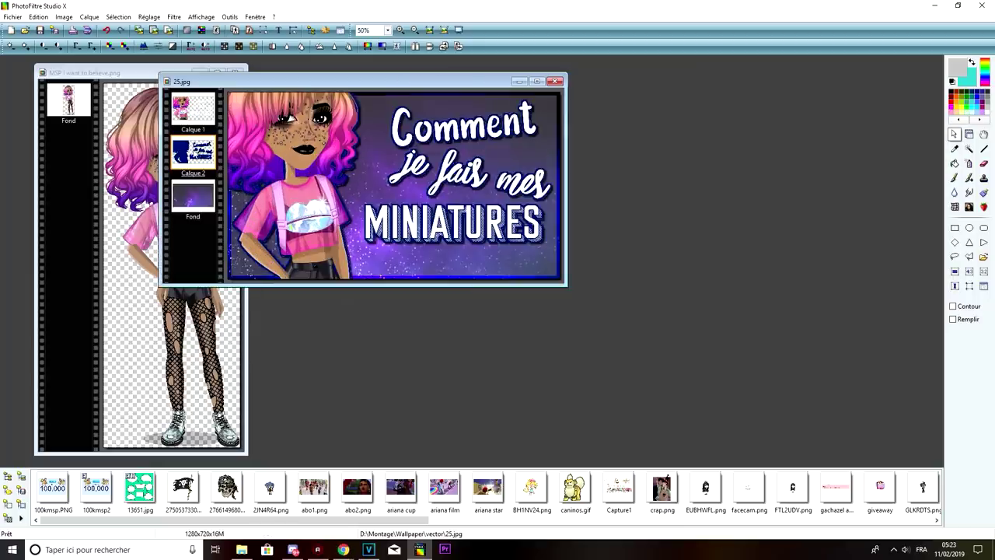
right_click(191, 149)
left_click(183, 191)
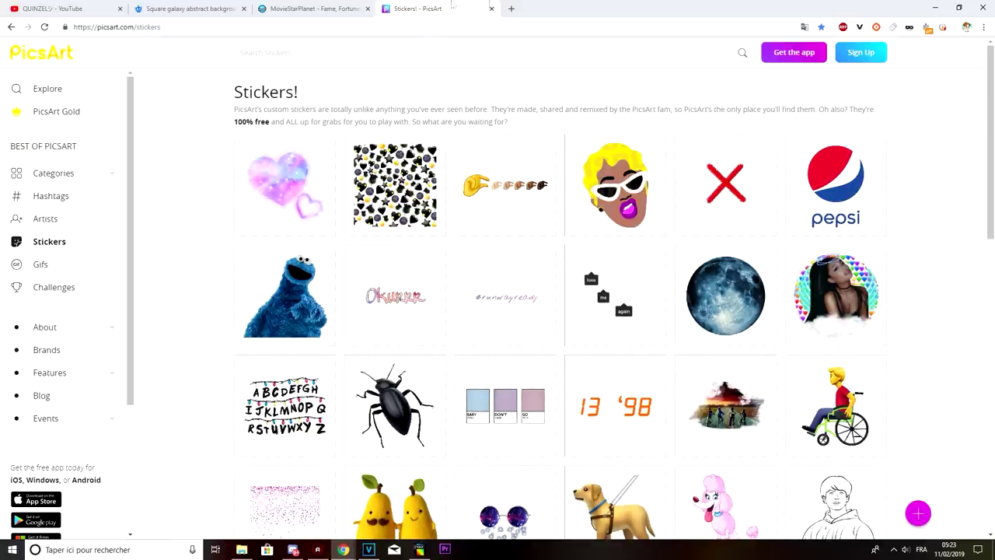
- On the PicsArt stickers site in the browser, open the #freetoedit hashtag and show its stickers
scroll(826, 170, "down", 1)
scroll(826, 169, "up", 1)
left_click(292, 58)
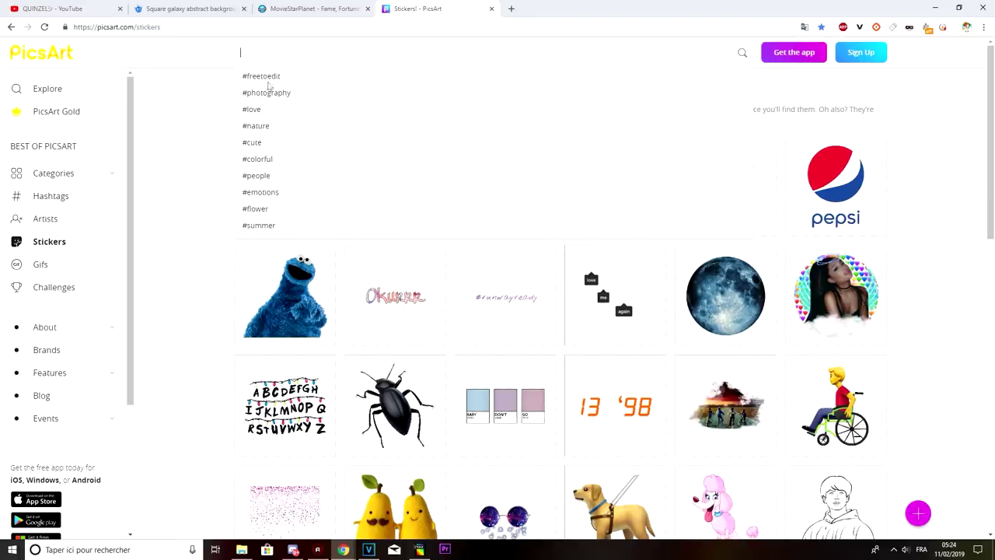
left_click(273, 76)
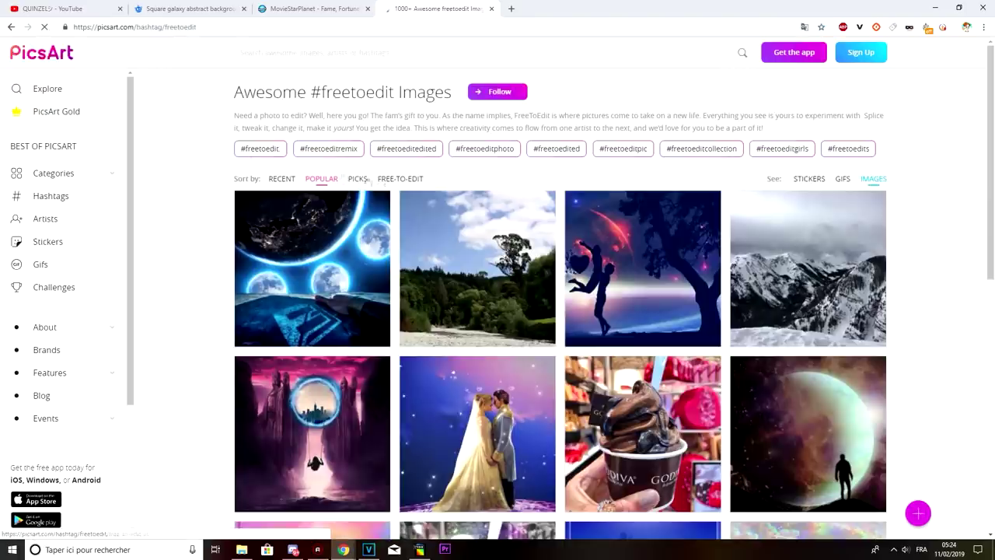
left_click(820, 181)
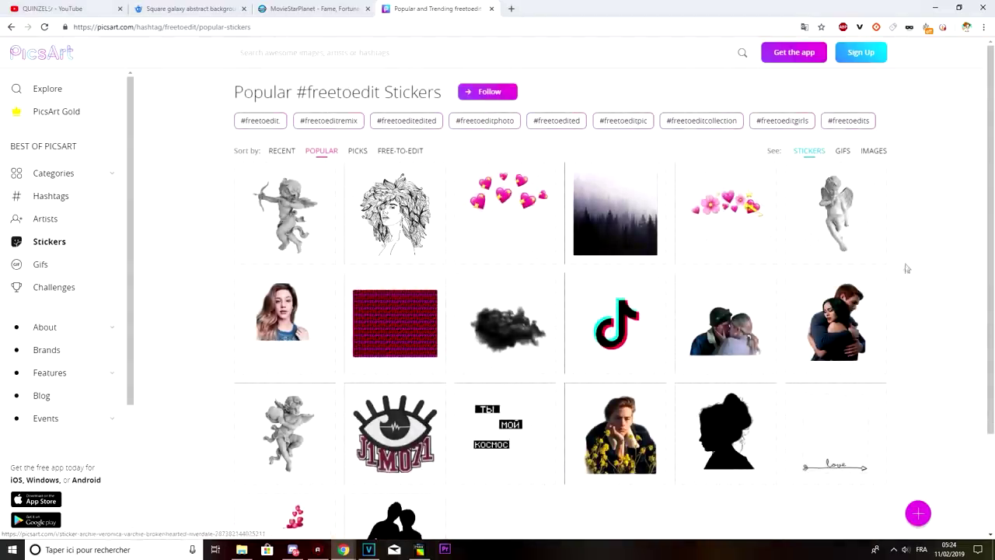
- Look through the popular #freetoedit stickers for decorations that could suit the thumbnail
scroll(855, 281, "down", 1)
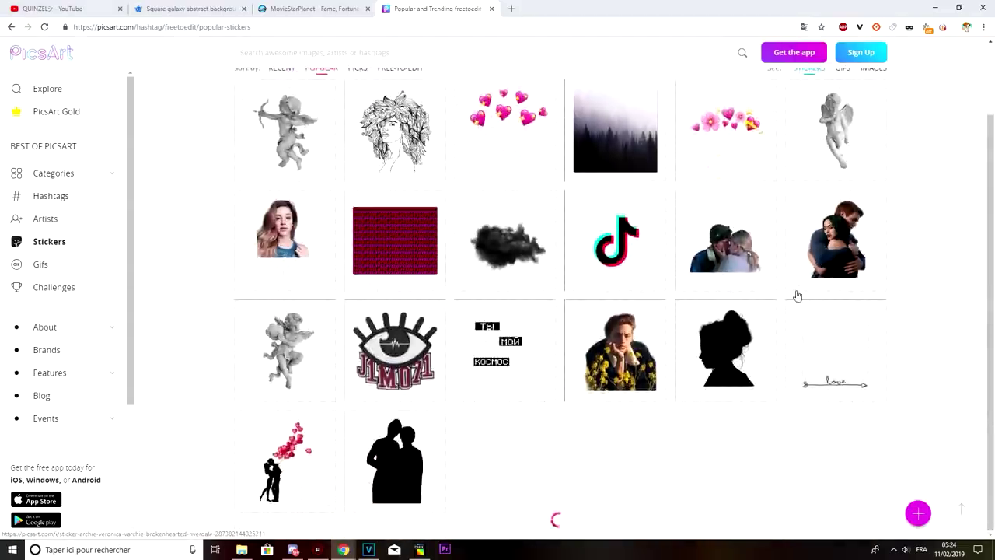
scroll(746, 319, "down", 5)
scroll(731, 330, "down", 2)
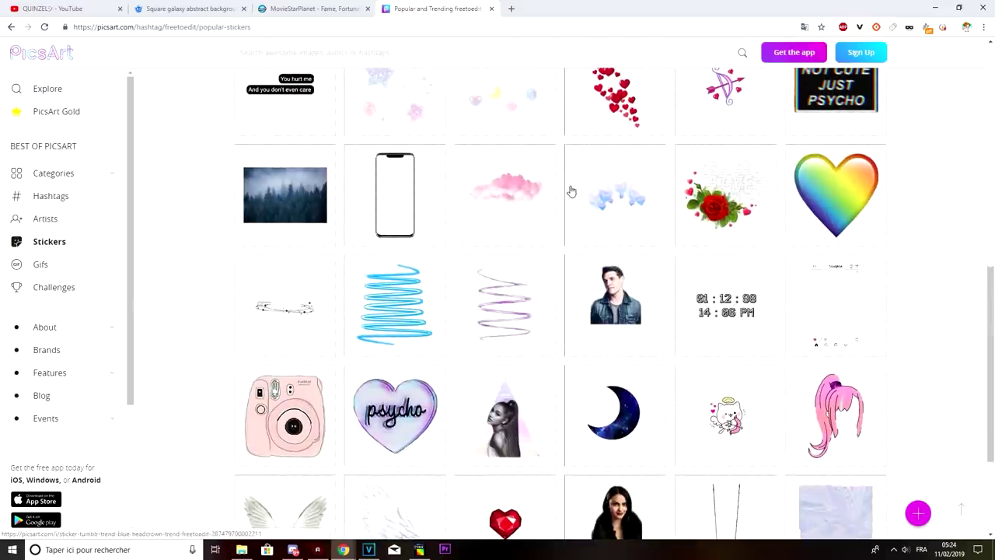
scroll(765, 349, "down", 3)
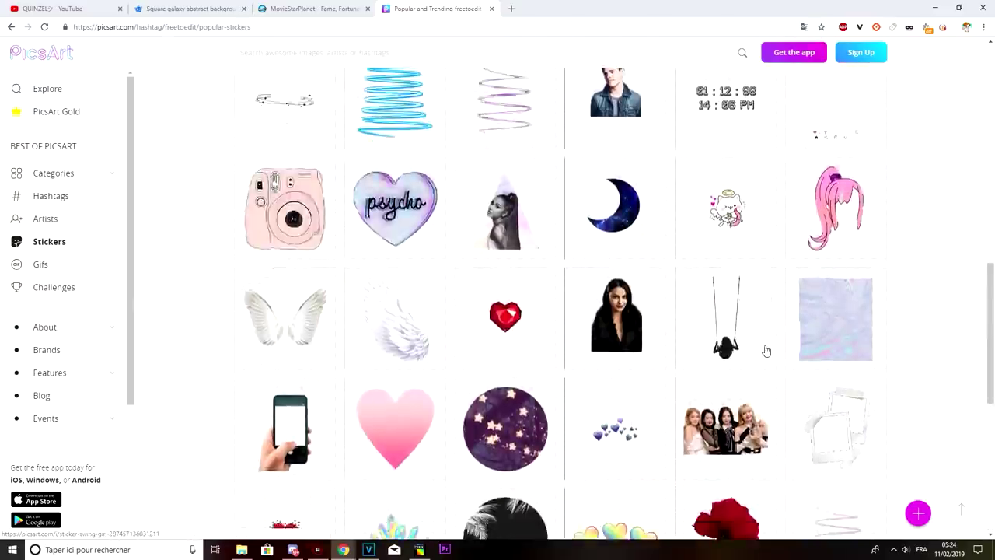
scroll(766, 351, "down", 3)
scroll(721, 387, "up", 4)
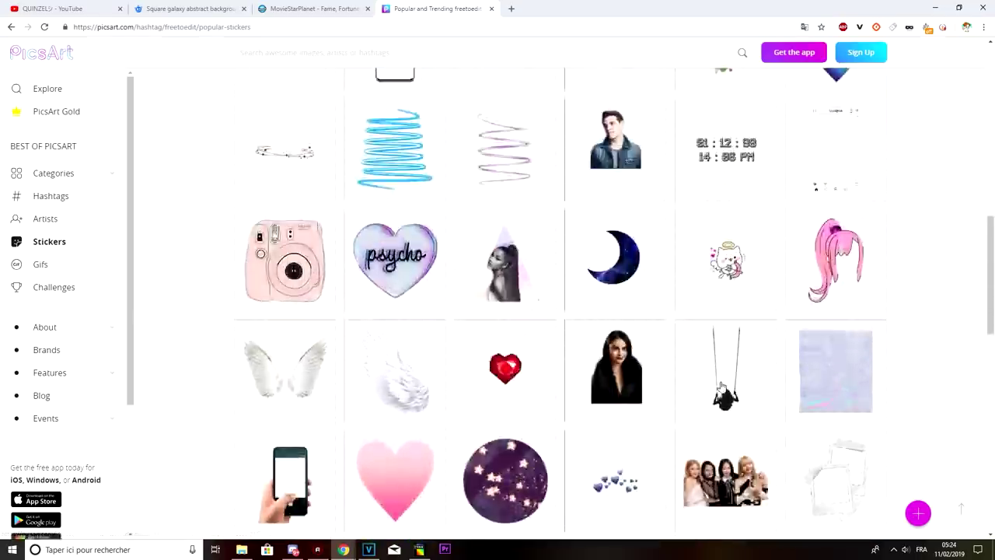
scroll(722, 387, "up", 6)
scroll(731, 384, "down", 2)
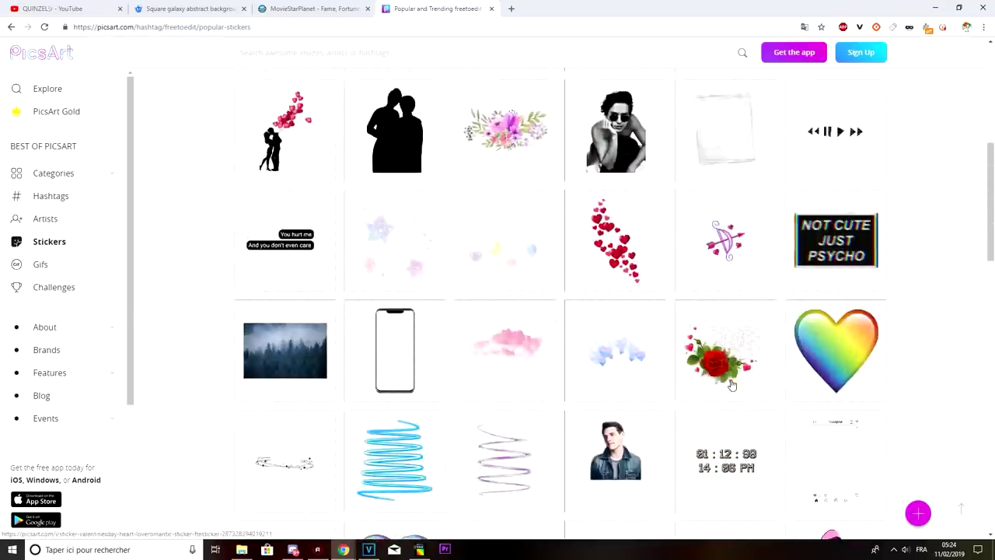
scroll(731, 384, "up", 5)
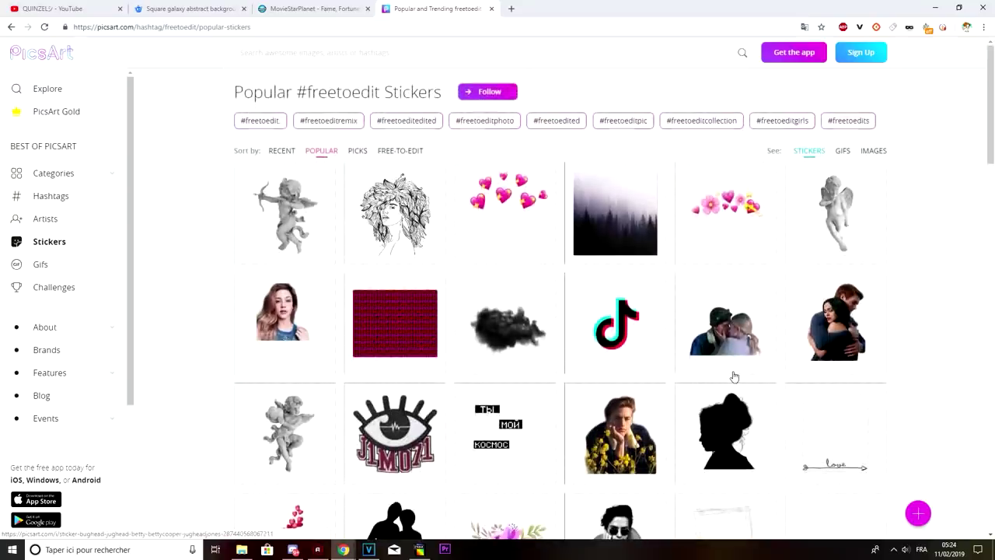
- Search PicsArt for "edit", open the #edit hashtag and look through its popular stickers
left_click(304, 58)
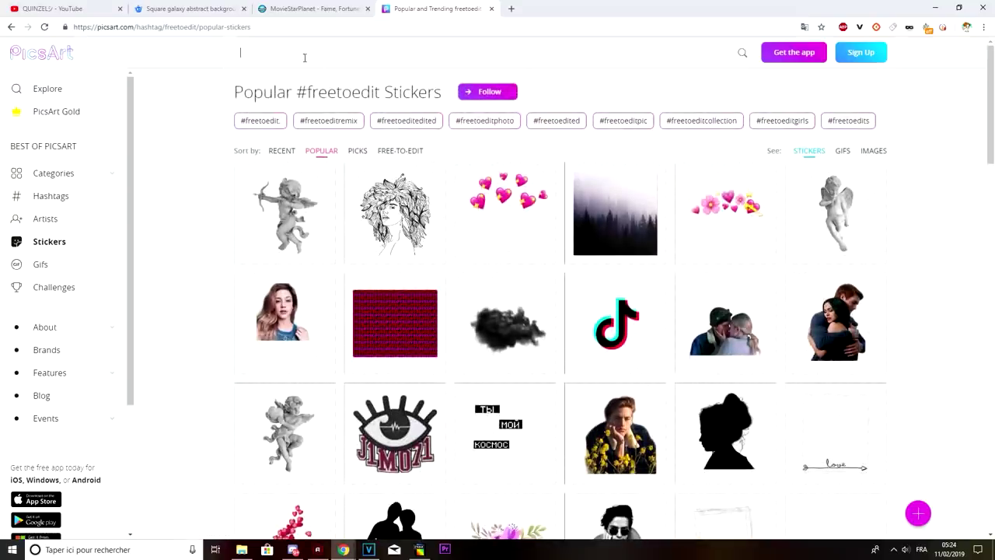
type("edit")
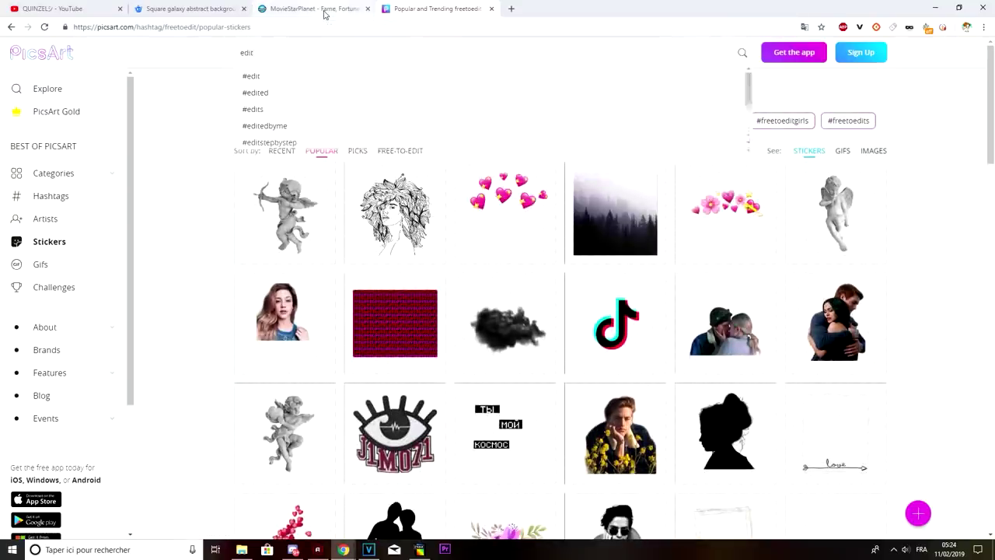
left_click(264, 75)
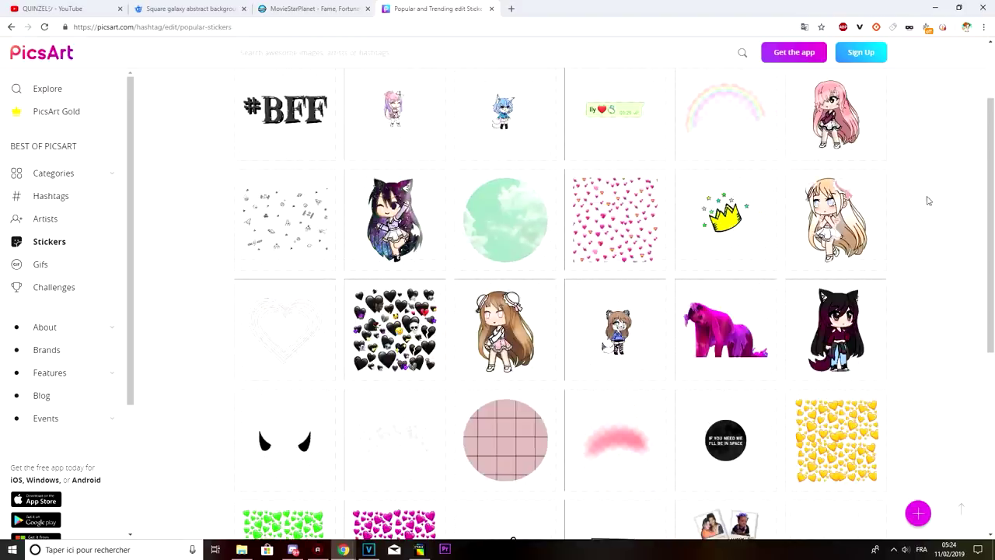
scroll(906, 195, "down", 1)
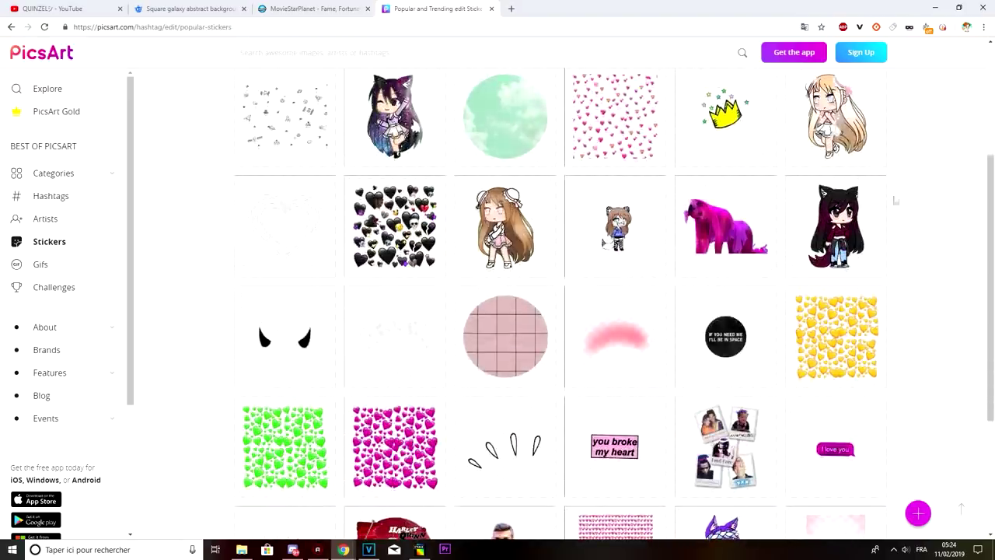
scroll(874, 172, "down", 2)
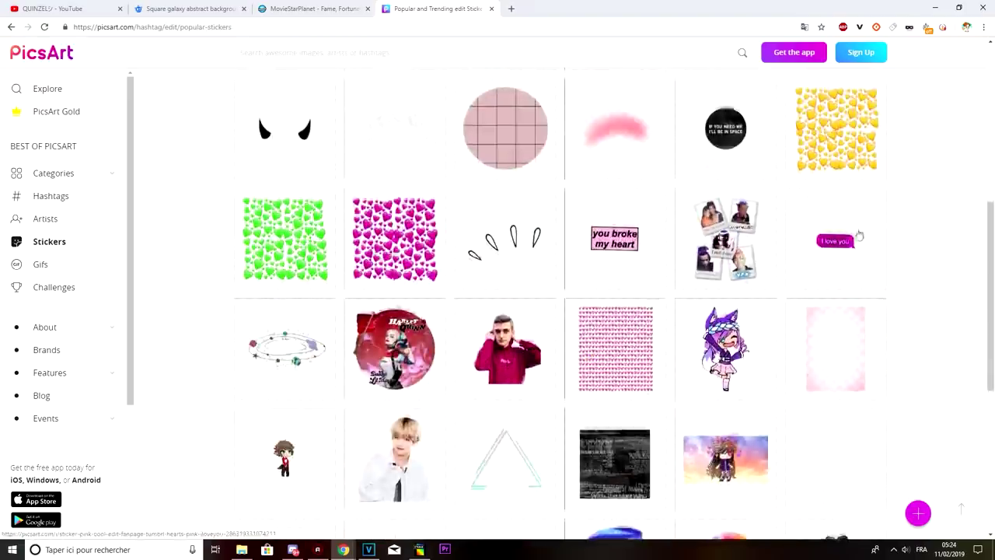
- Among the popular #edit stickers, open the SWEAT sticker with four white drops and save its image
scroll(858, 234, "down", 1)
scroll(607, 229, "down", 1)
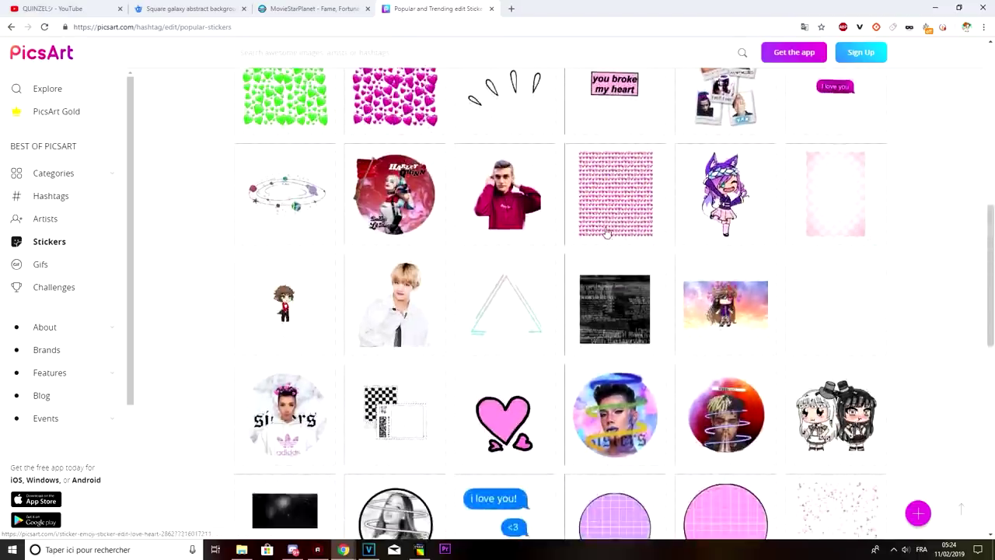
scroll(515, 187, "up", 1)
left_click(514, 184)
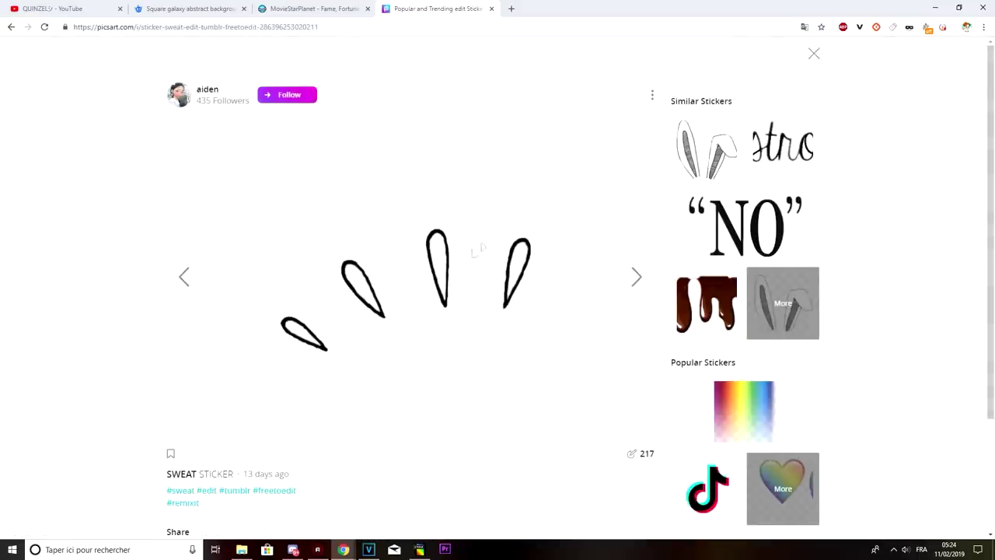
right_click(440, 266)
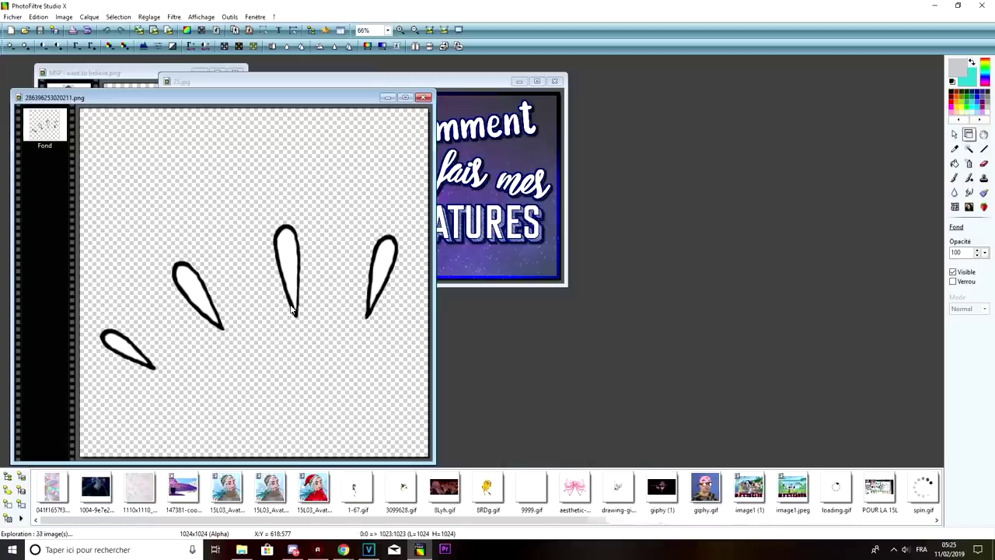
- In PhotoFiltre, copy the drops sticker into 25.jpg as a new layer and place it above the character layer
scroll(292, 306, "down", 2)
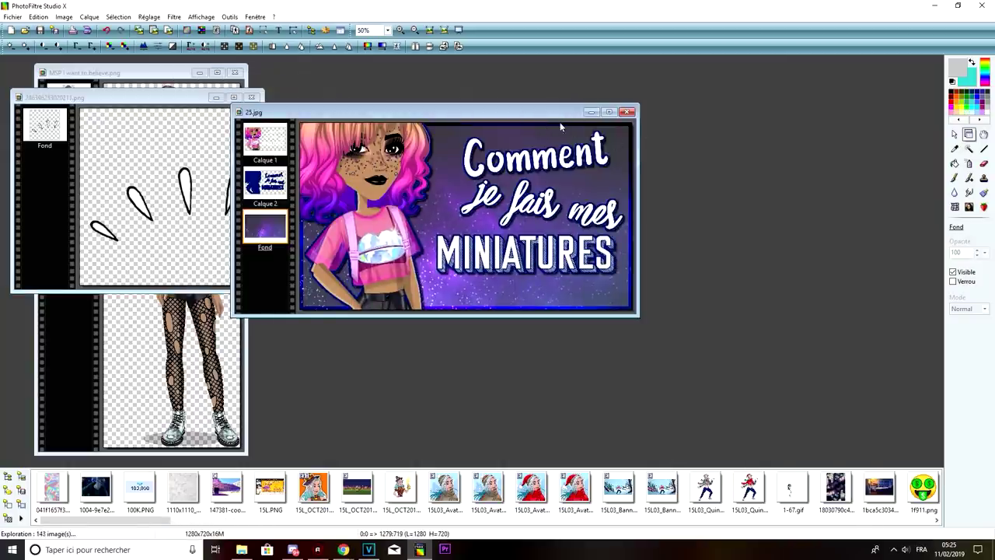
left_click_drag(192, 113, 328, 144)
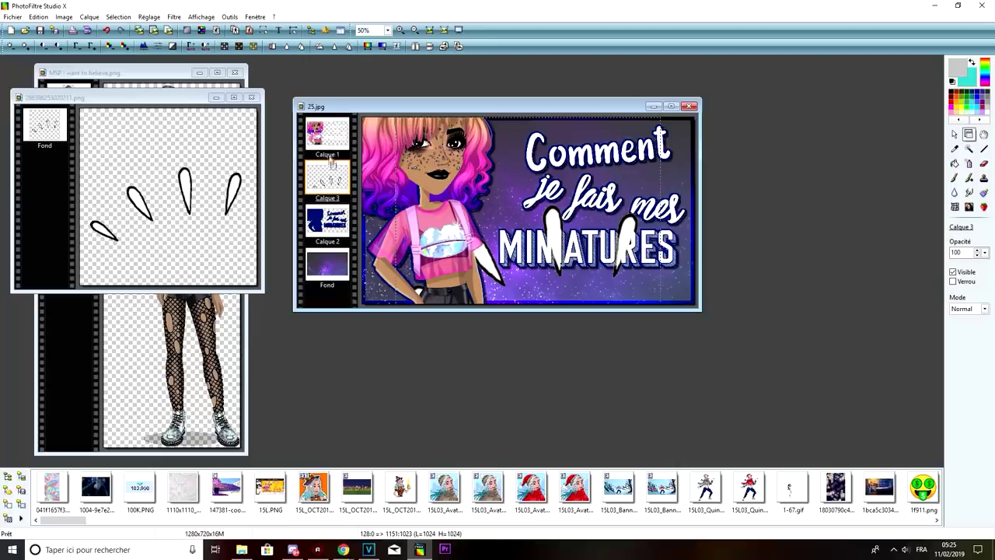
left_click_drag(552, 238, 535, 200)
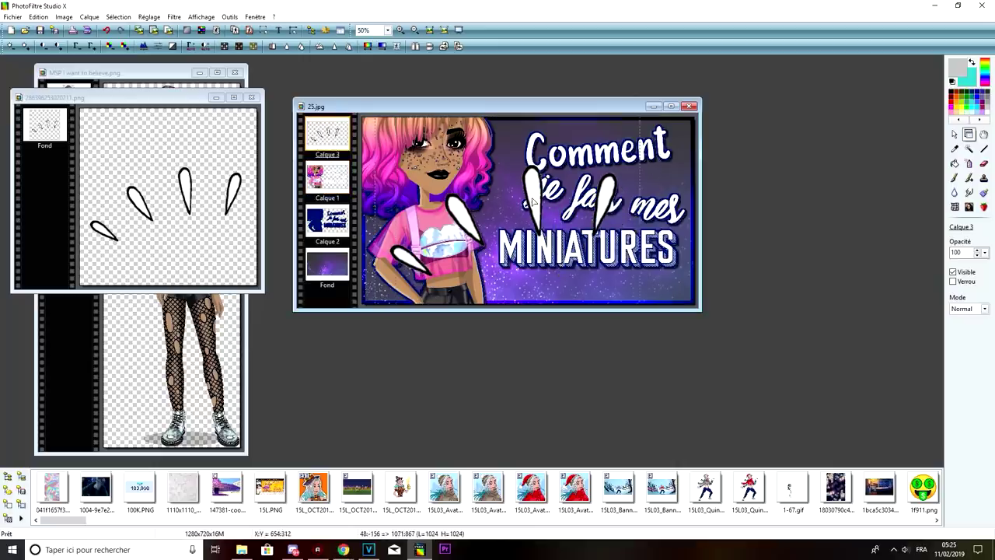
- Rotate the drops layer a quarter turn counterclockwise, shrink it to about 349 × 349 px and place it beside the character's hair
right_click(533, 200)
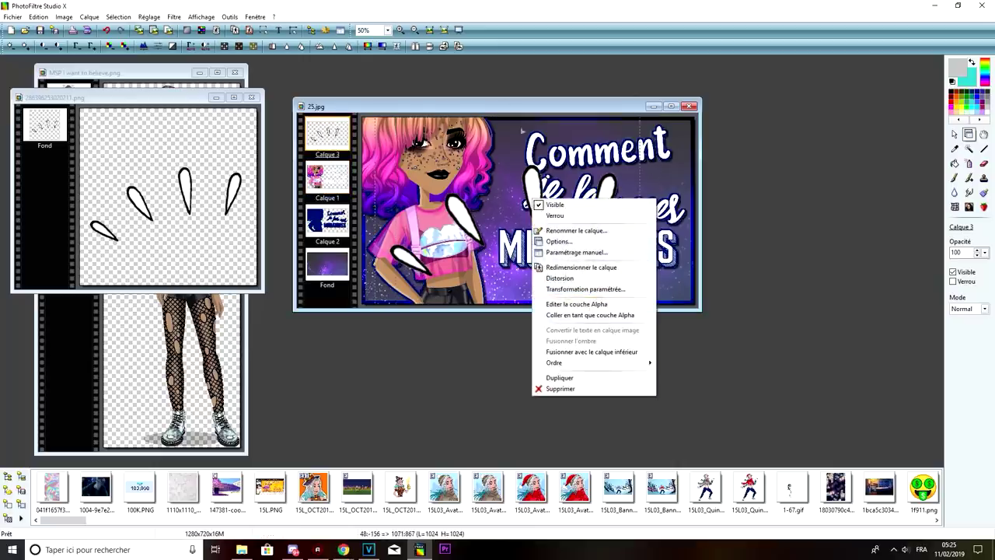
left_click_drag(501, 109, 505, 110)
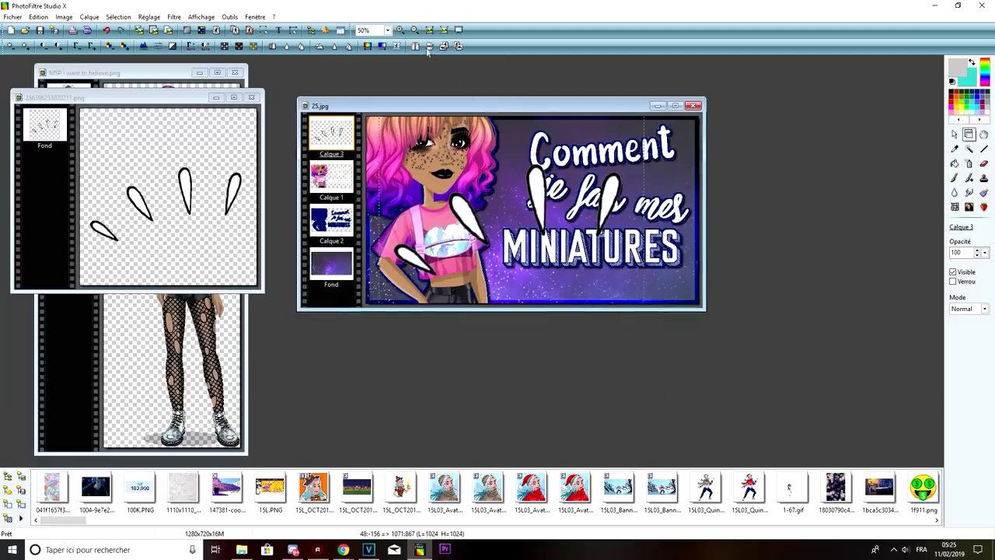
left_click_drag(505, 184, 502, 189)
right_click(501, 188)
left_click(580, 260)
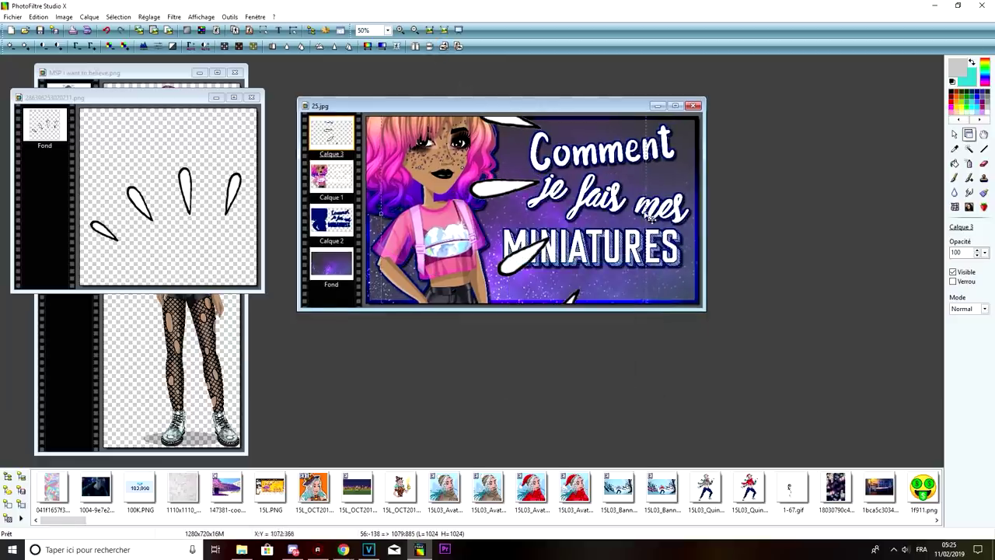
mouse_move(499, 184)
left_mouse_down()
mouse_move(490, 170)
mouse_move(435, 191)
mouse_move(542, 212)
mouse_move(578, 199)
mouse_move(524, 192)
mouse_move(506, 173)
left_mouse_up()
right_click(505, 172)
left_click(517, 176)
- Transform the drops layer with a 14.40° angle and 80% scale, and position it between the hair and "Comment"
right_click(499, 171)
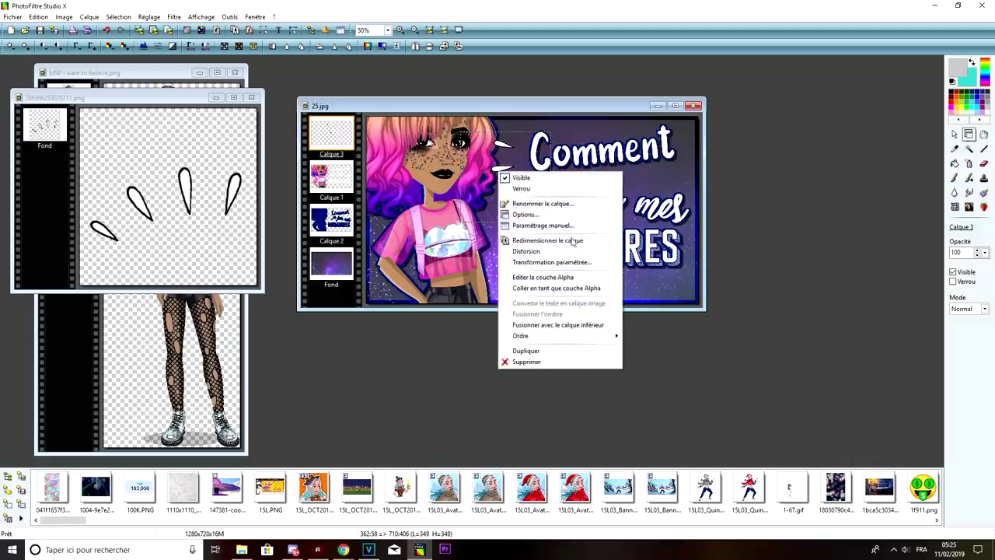
left_click(573, 265)
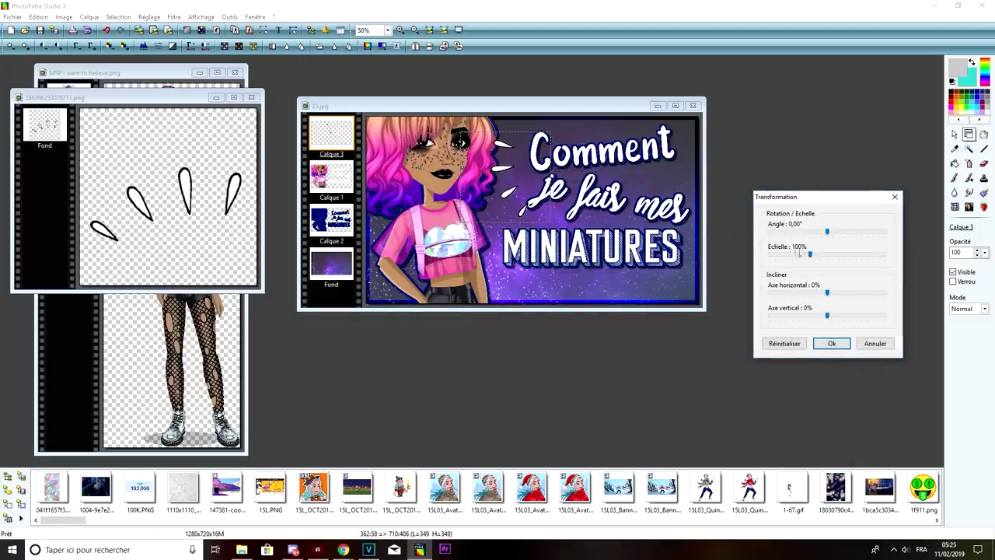
left_click_drag(827, 230, 837, 240)
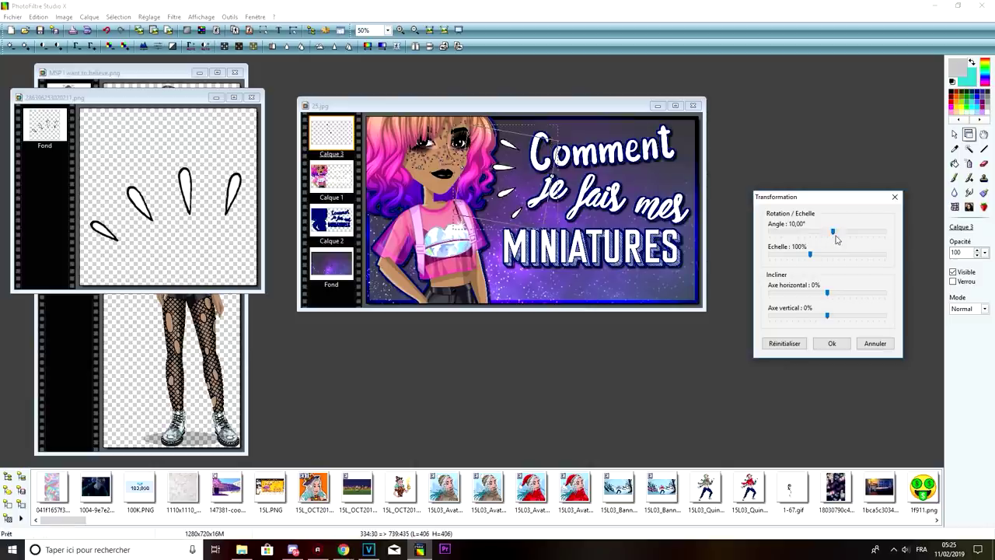
left_click_drag(801, 252, 837, 236)
left_click(845, 342)
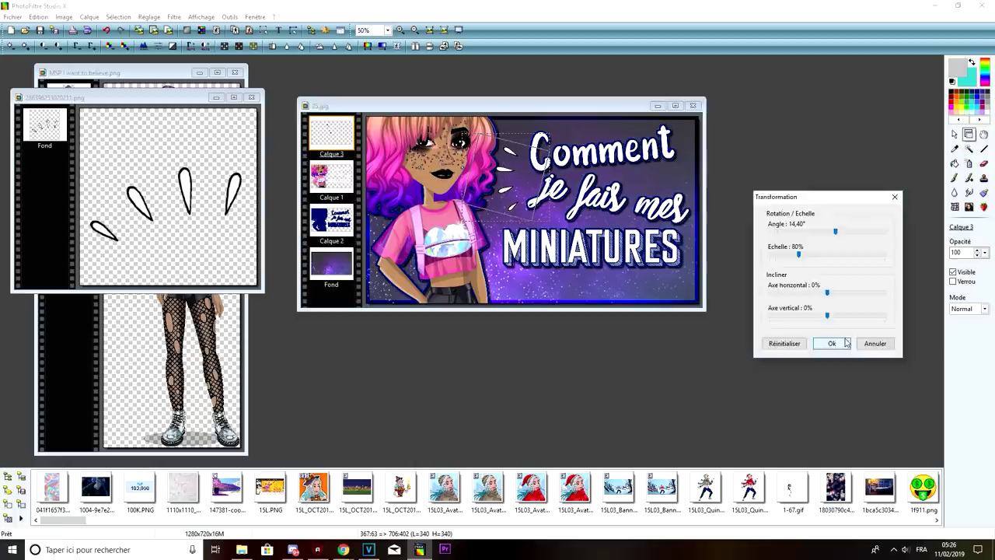
left_click_drag(508, 169, 510, 163)
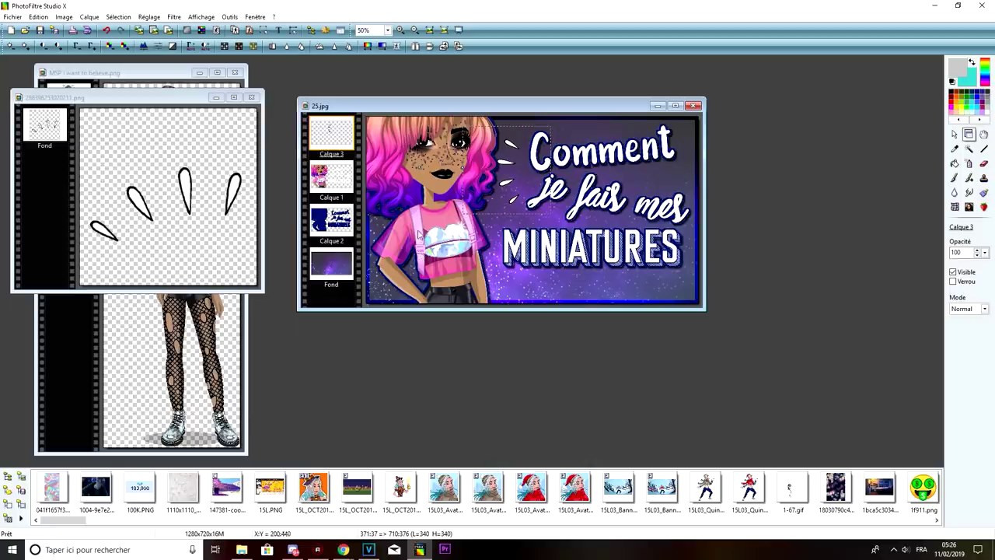
left_click_drag(504, 162, 509, 164)
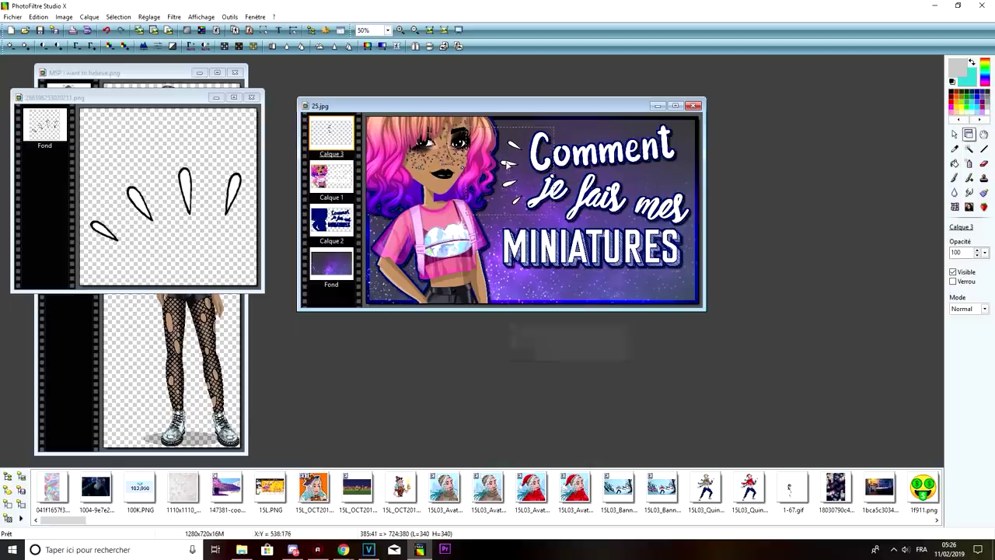
- Duplicate the drops layer and move the copy over the end of the word "MINIATURES"
right_click(507, 162)
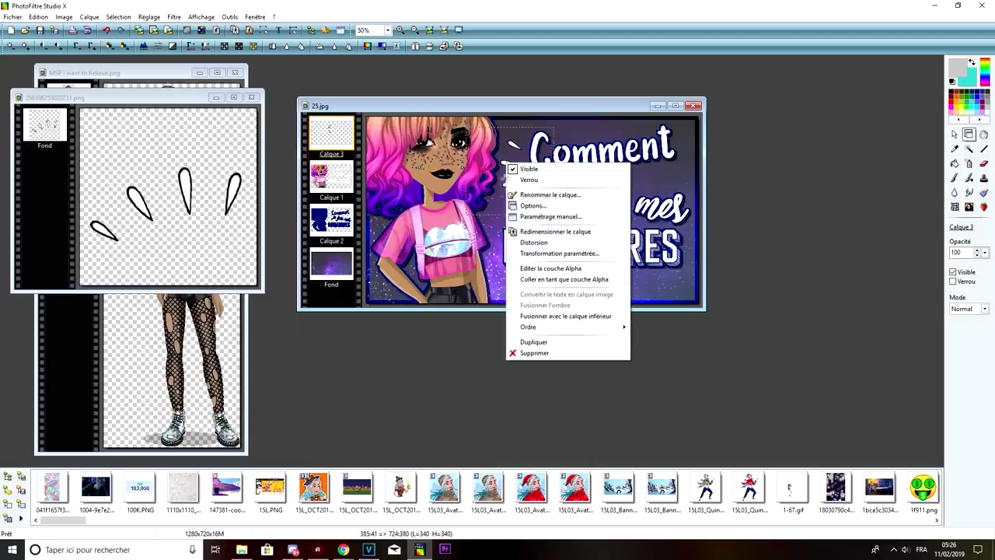
key("Escape")
key("ctrl+c")
key("ctrl+v")
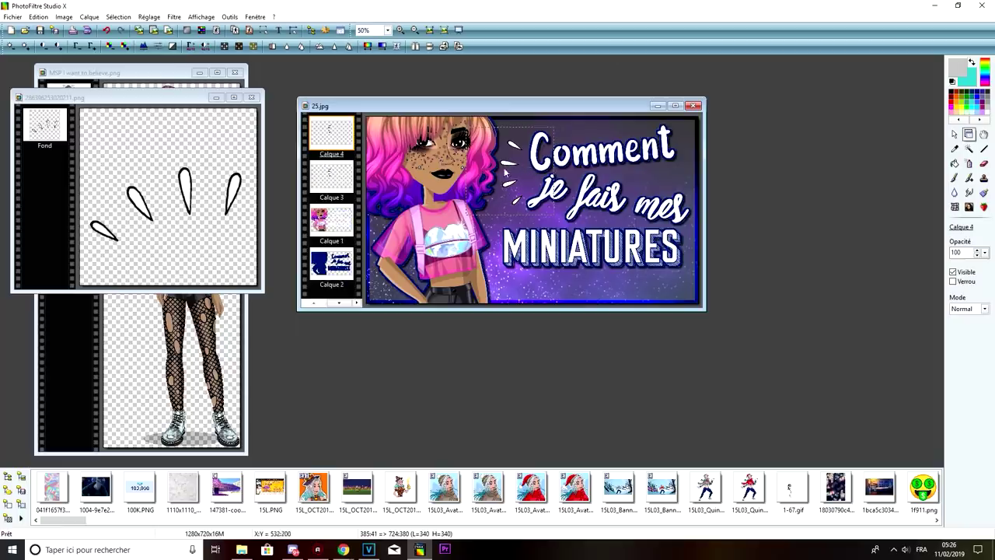
left_click_drag(506, 171, 567, 188)
scroll(557, 159, "up", 1)
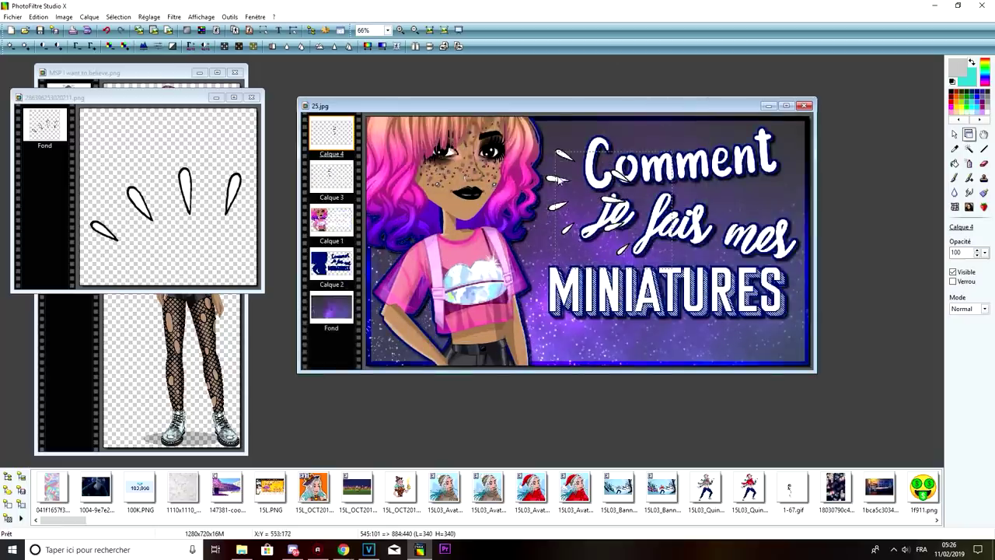
left_click_drag(360, 75, 356, 74)
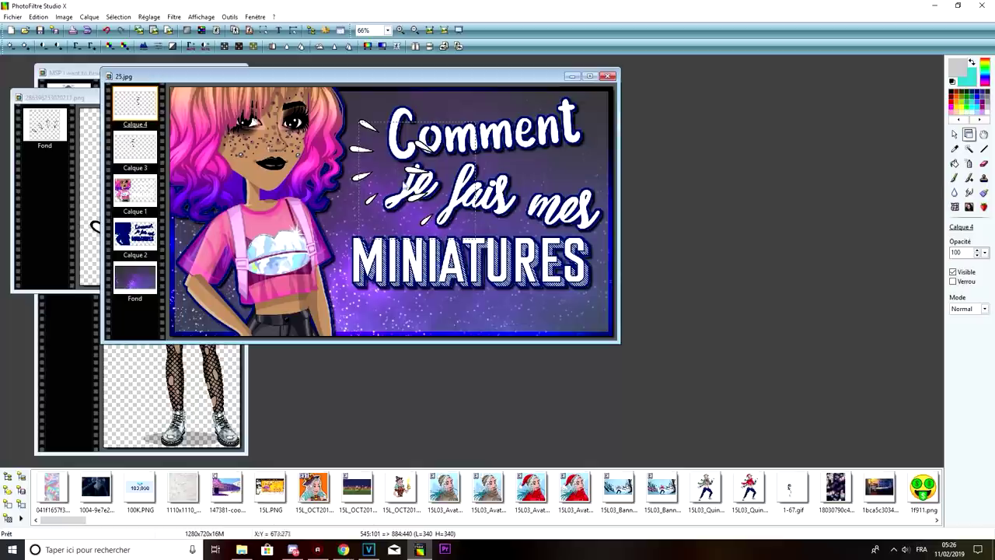
mouse_move(414, 171)
left_mouse_down()
mouse_move(548, 252)
mouse_move(574, 251)
left_mouse_up()
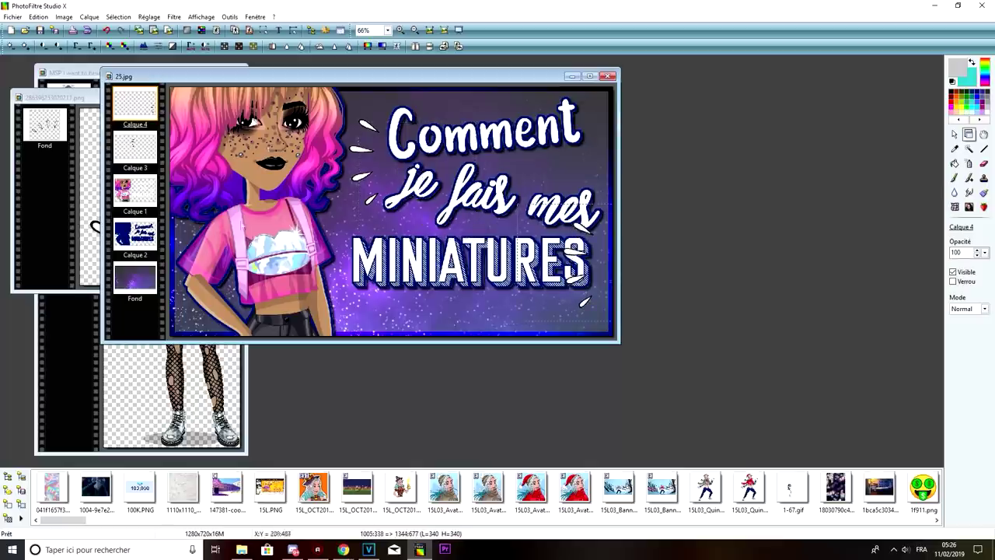
- Merge the outline layer and the character and title layer down into the background
mouse_move(143, 113)
left_mouse_down()
mouse_move(143, 195)
mouse_move(156, 116)
mouse_move(148, 109)
left_mouse_up()
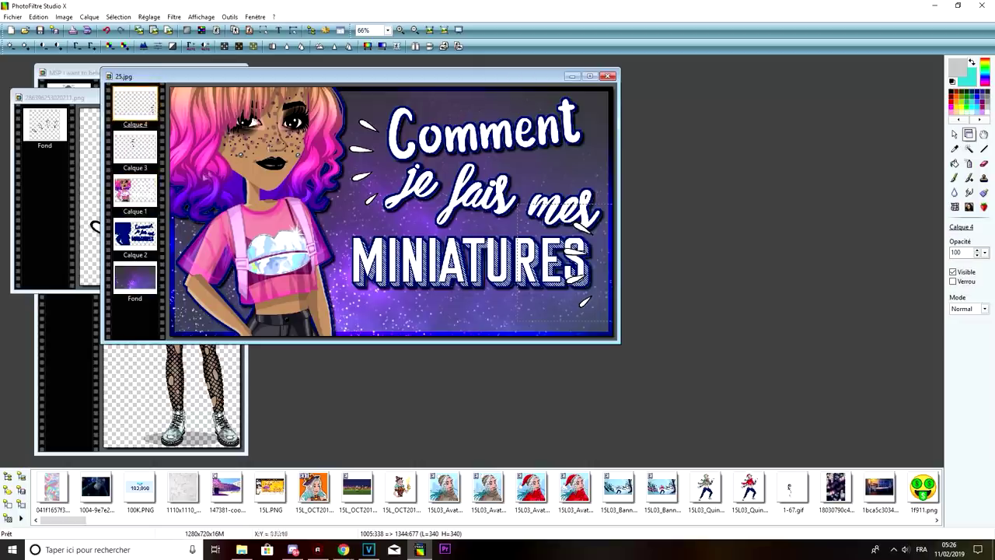
right_click(144, 227)
left_click(124, 193)
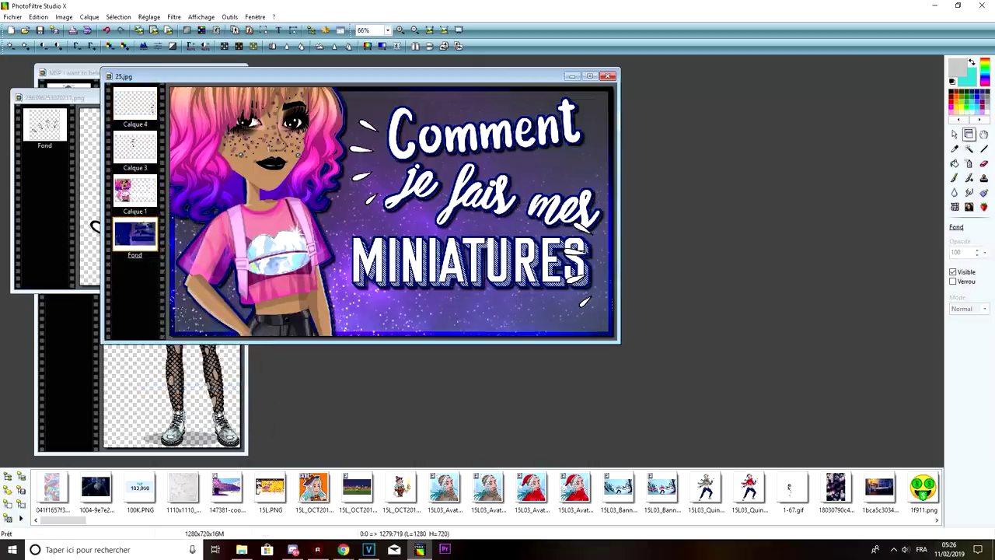
right_click(124, 193)
left_click(183, 346)
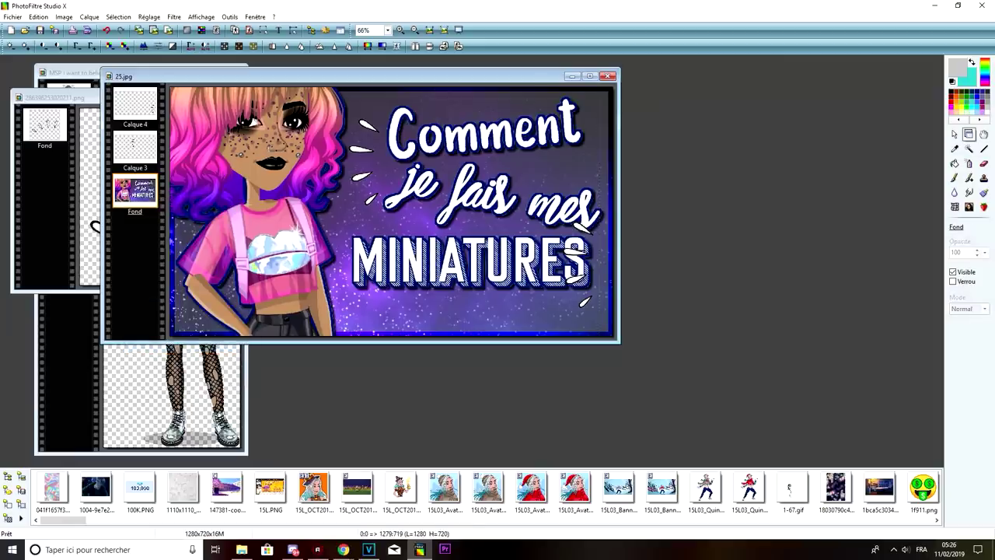
- Mirror the copied drops horizontally and move them to the right edge of the image, beside "MINIATURES"
left_click_drag(581, 278, 568, 280)
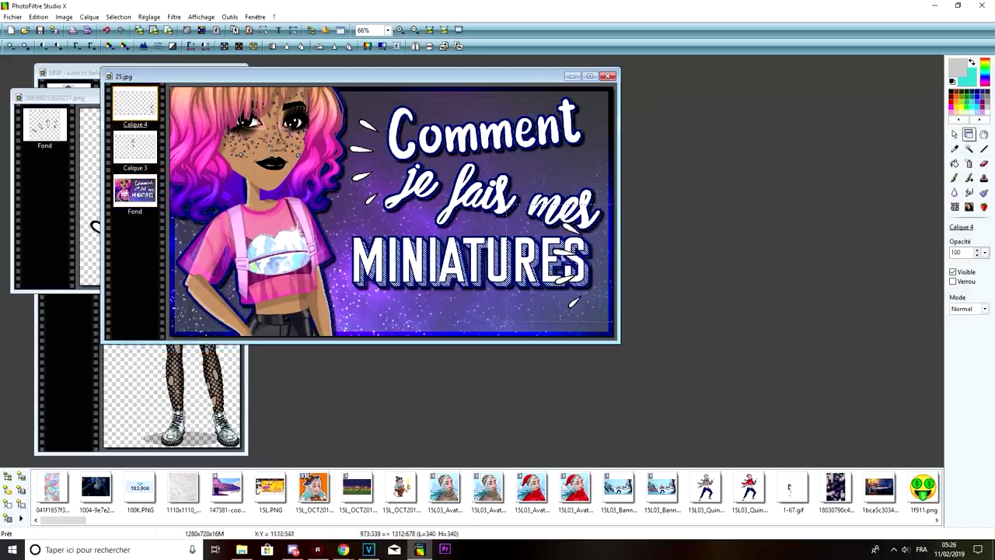
left_click(415, 48)
left_click_drag(554, 255, 619, 260)
- Shrink the mirrored drops to about 221 × 221 px and place them just after the final S of "MINIATURES"
right_click(605, 255)
left_click(642, 330)
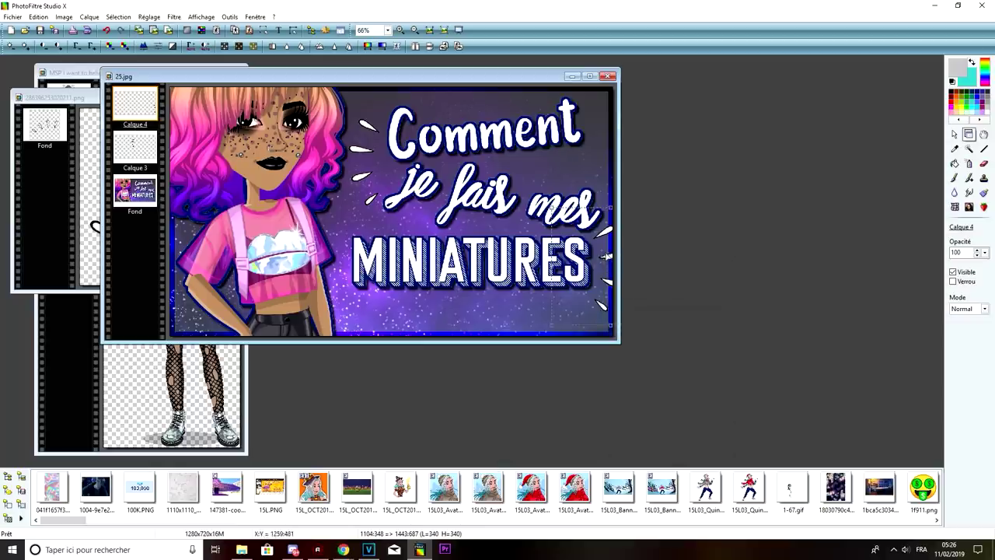
mouse_move(608, 258)
left_mouse_down()
mouse_move(546, 253)
mouse_move(542, 273)
mouse_move(577, 272)
left_mouse_up()
right_click(598, 247)
left_click(619, 253)
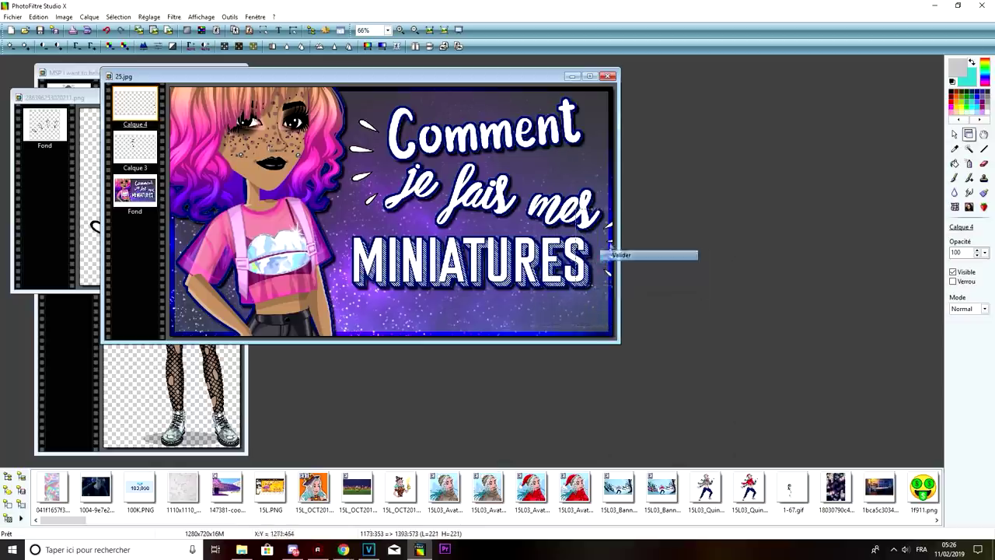
left_click_drag(611, 241, 602, 256)
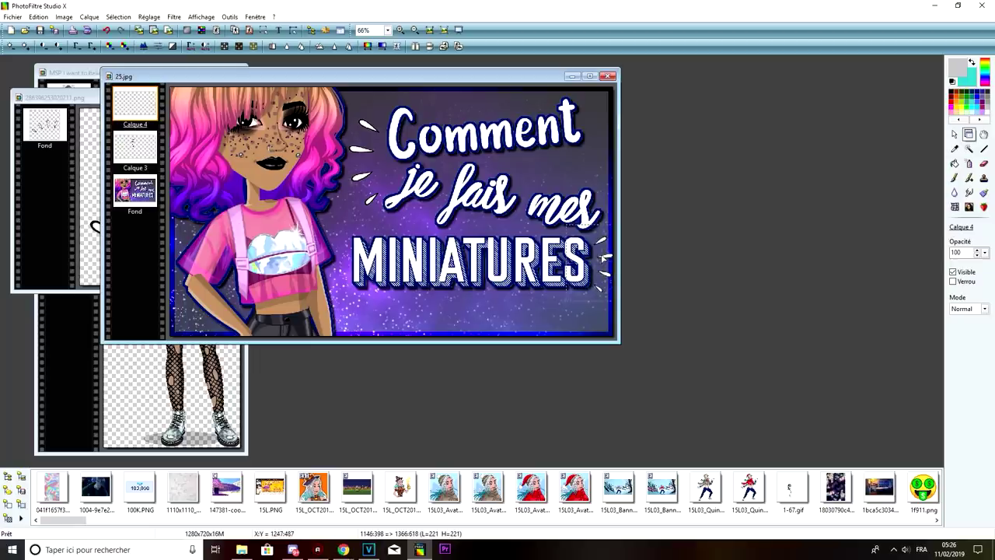
- Merge the two drops layers and add a black, smooth drop shadow with 7/7 offset, 80% opacity and radius 7
right_click(603, 255)
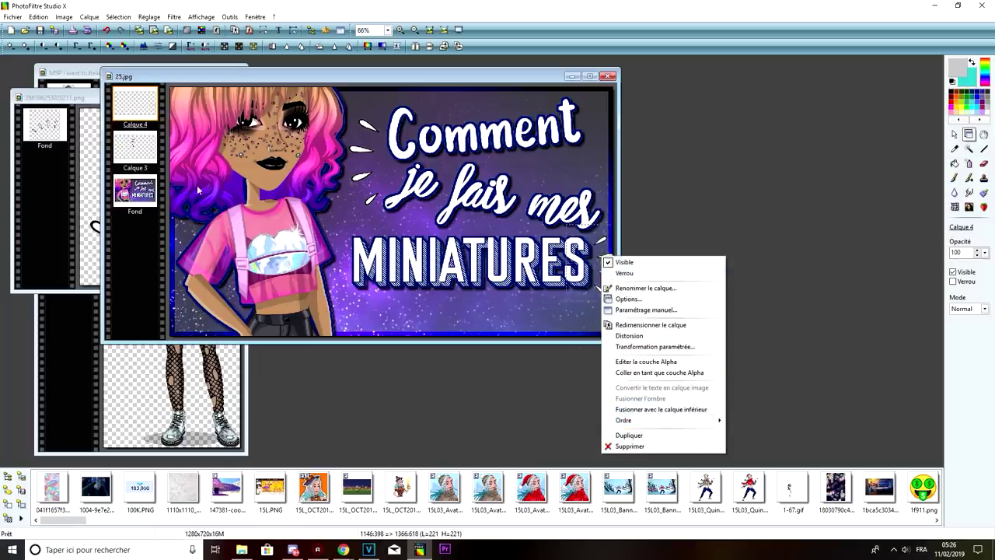
left_click(143, 113)
right_click(142, 113)
left_click(206, 276)
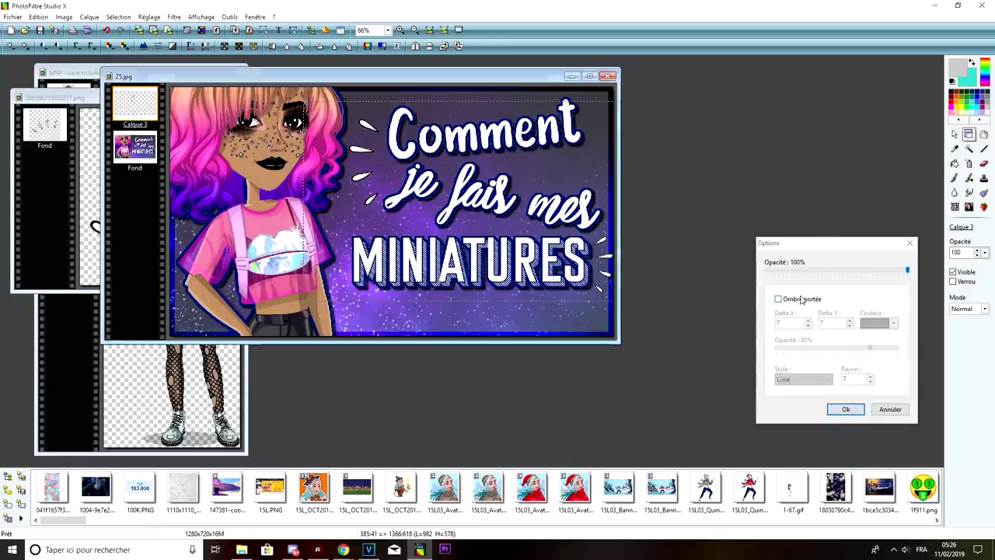
left_click(801, 299)
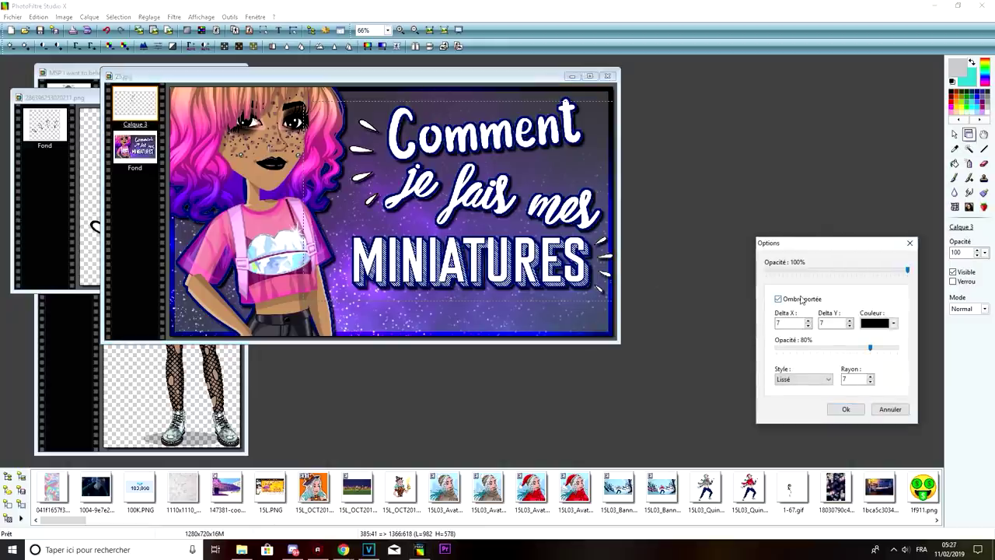
left_click(846, 409)
- Merge the shadowed drops layer into the background to flatten the thumbnail
right_click(125, 112)
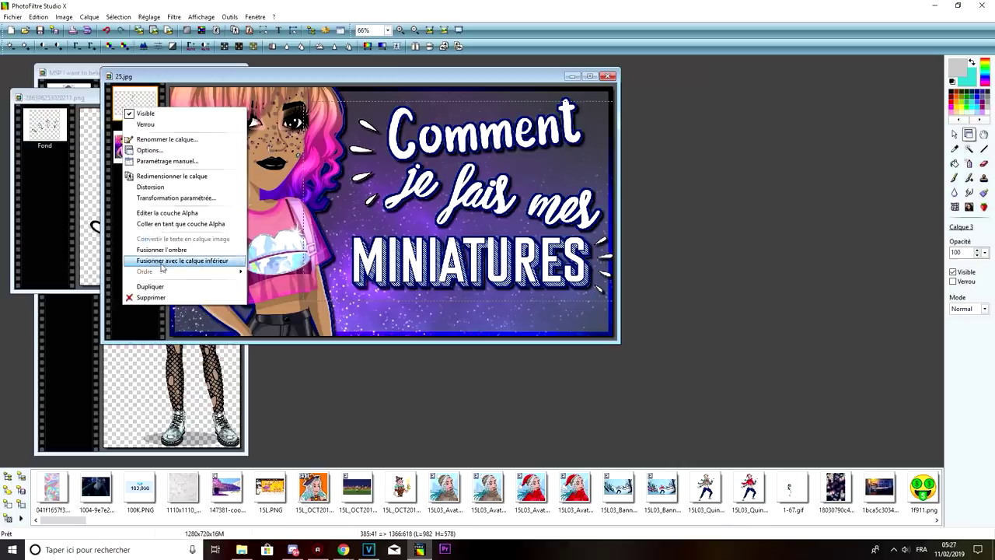
left_click(219, 259)
scroll(488, 195, "up", 1)
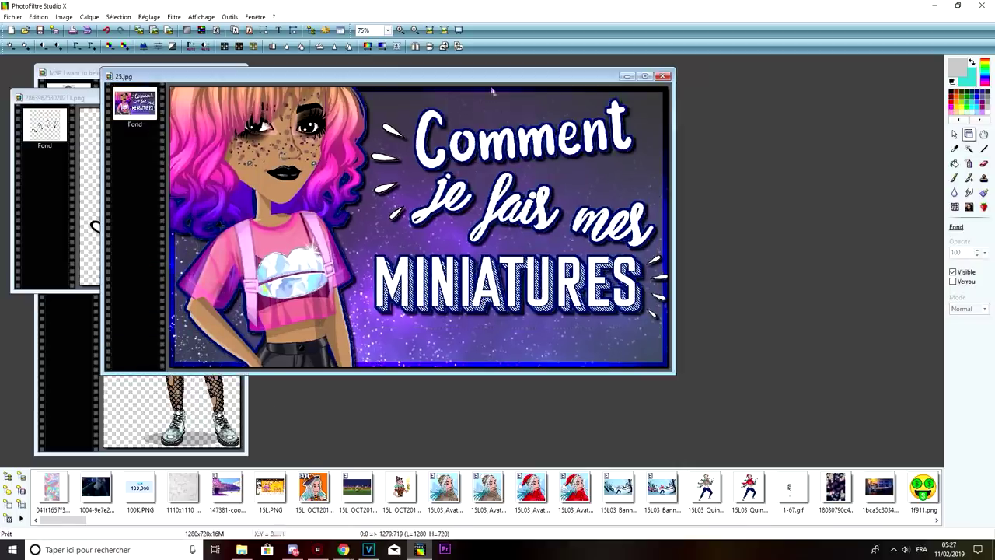
left_click_drag(481, 83, 457, 68)
scroll(509, 198, "up", 1)
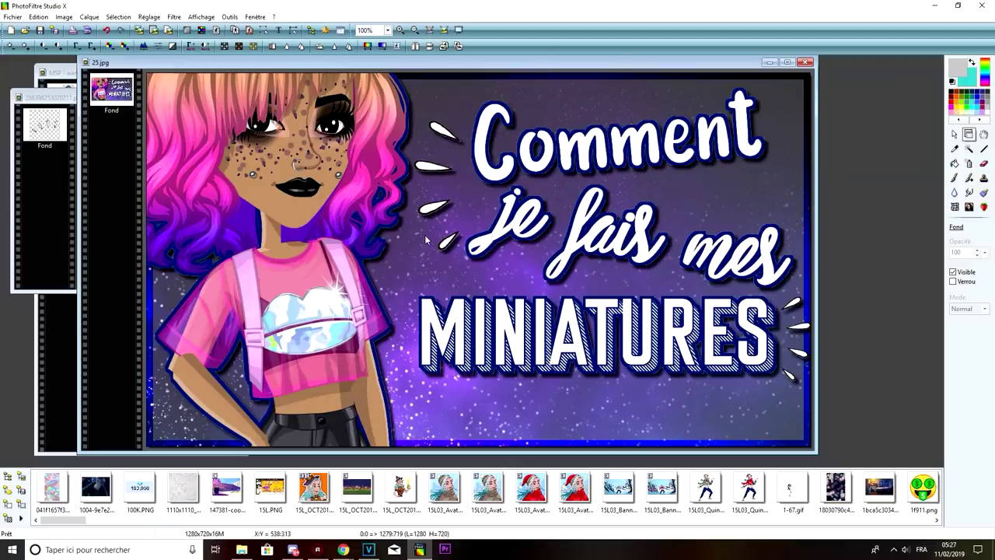
scroll(453, 243, "down", 1)
scroll(429, 238, "down", 1)
scroll(428, 209, "down", 1)
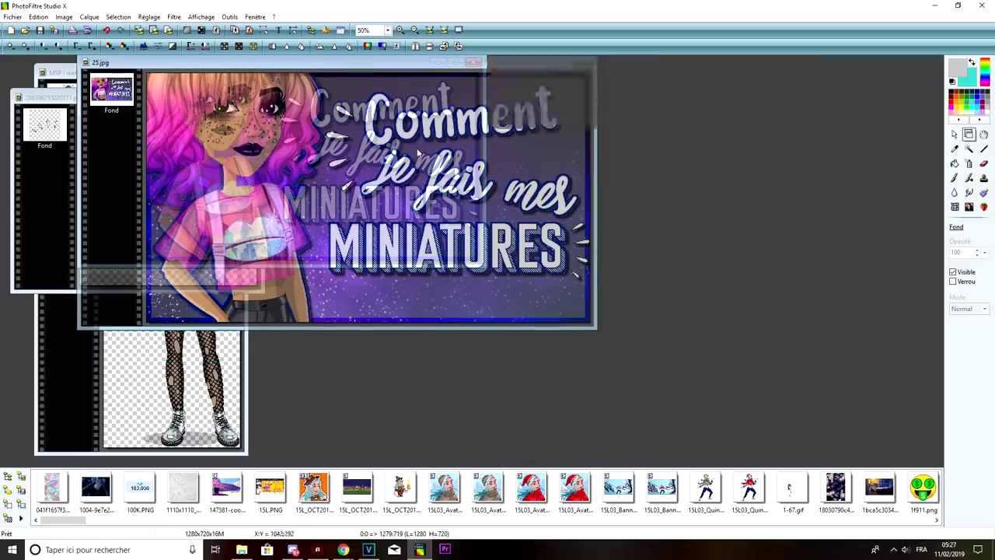
left_click_drag(389, 67, 455, 119)
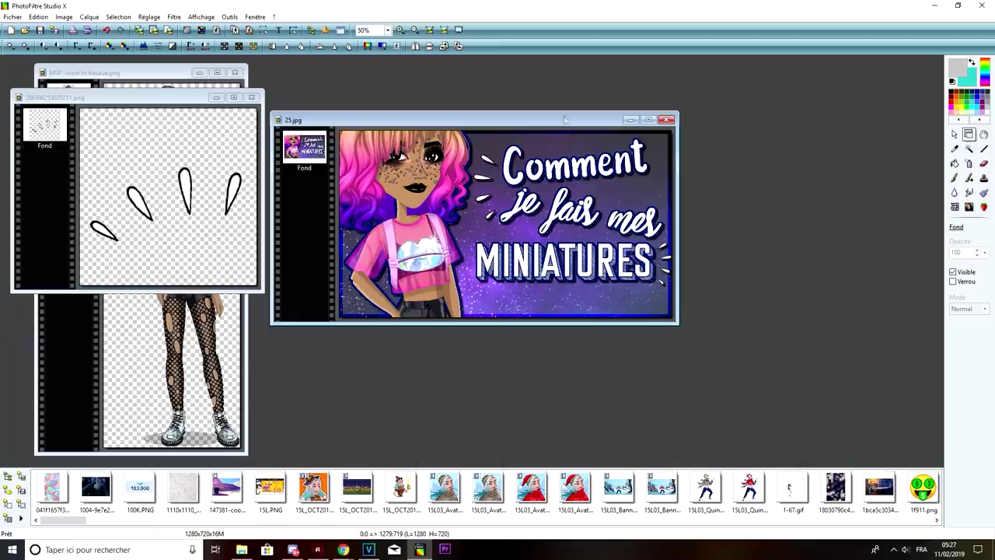